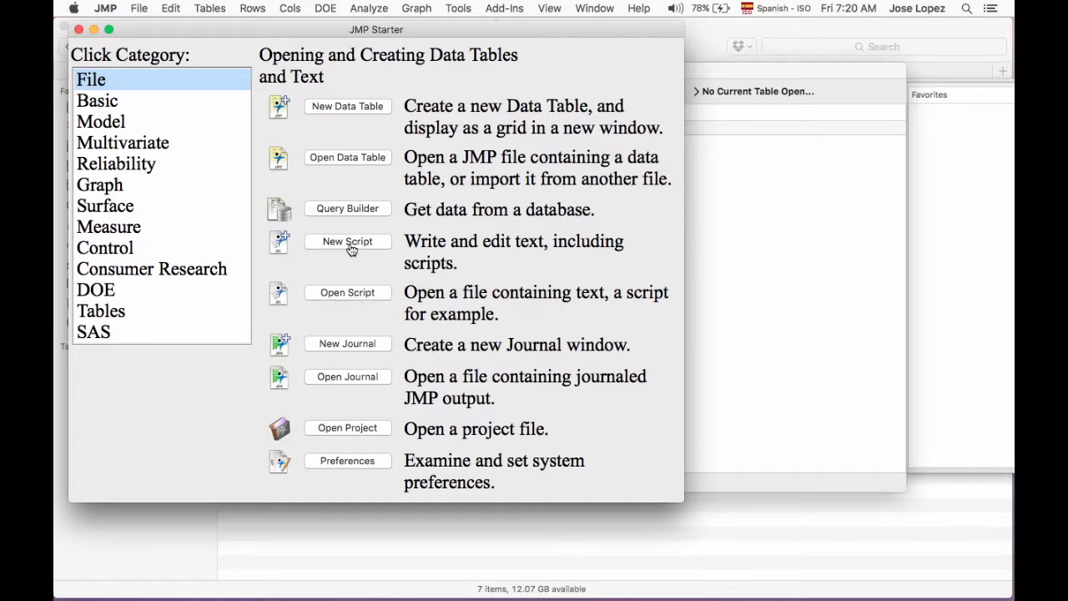
Close the JMP Starter and JMP Home windows and open the JSL_HDM-Tabasco-Palma10_January 11 2017 script from the Palma10Years folder in Finder
click(80, 30)
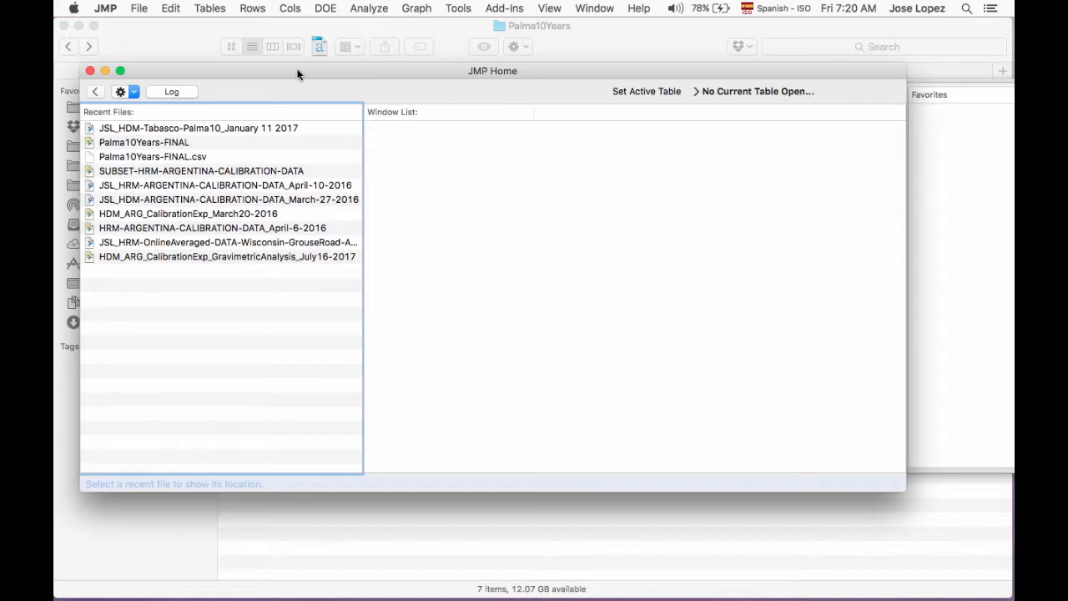
click(91, 70)
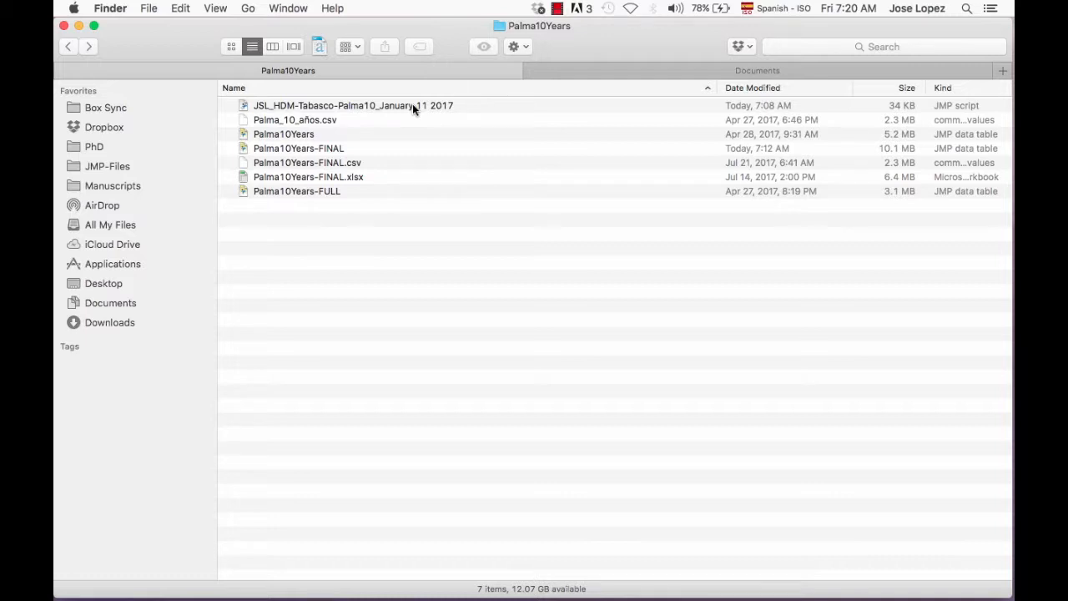
click(413, 106)
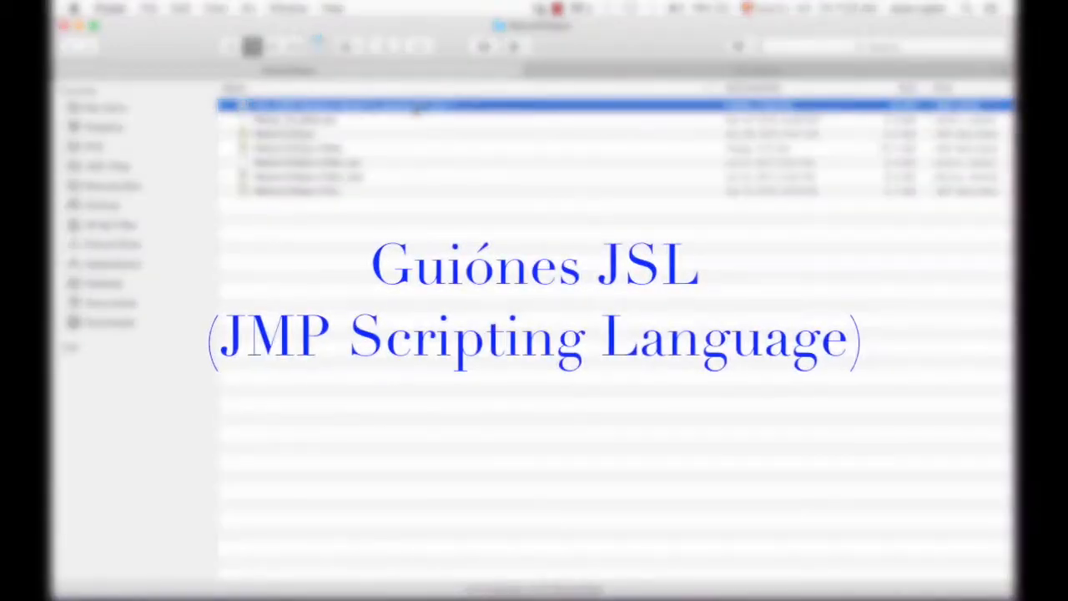
key(super+Down)
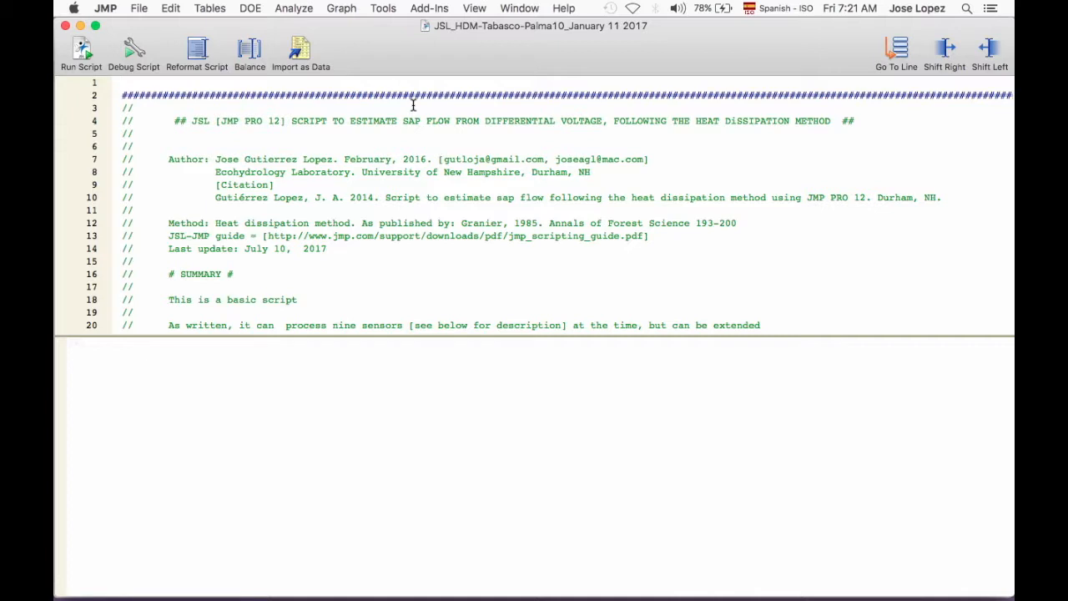
Review the script's introductory comments and collapse its ConstantsAndTreeData#, Sequences#, Graphwithalldata# and GraphToSeeOutliers# expression blocks
scroll(473, 195, down, 10)
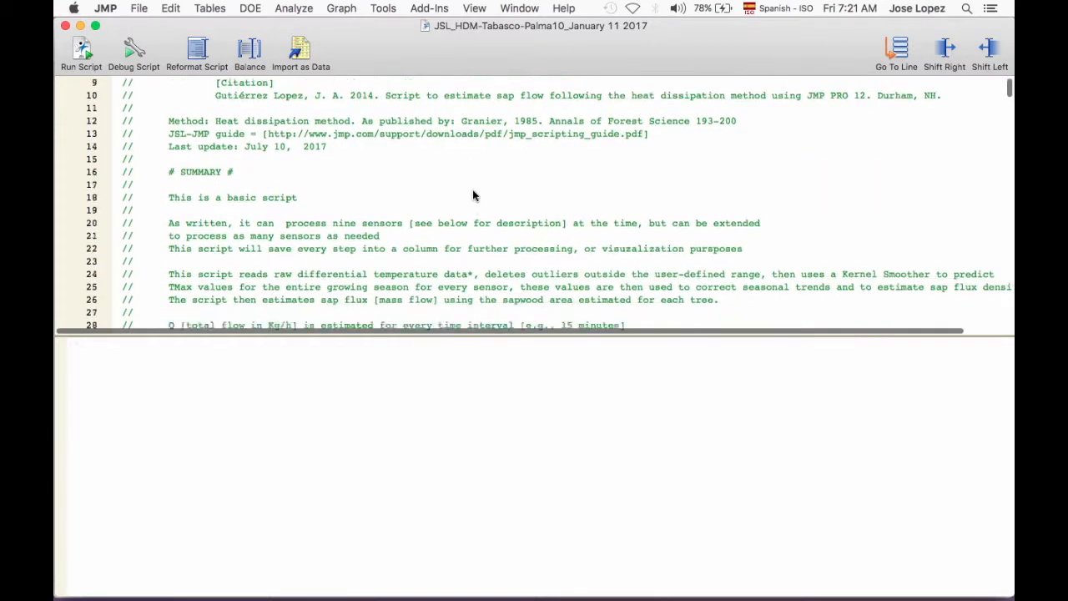
scroll(473, 196, down, 12)
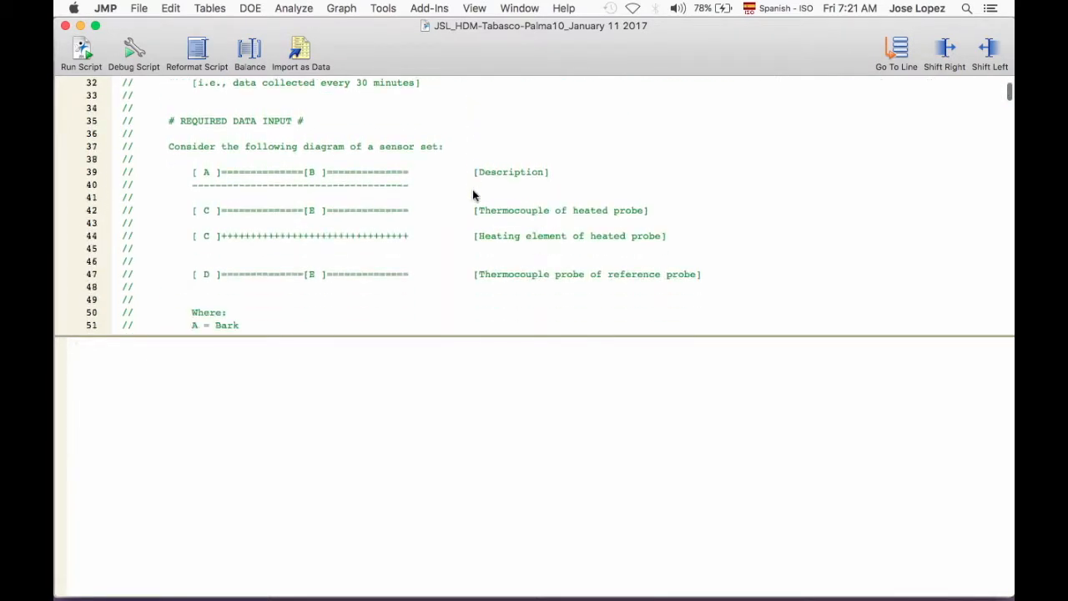
scroll(472, 195, down, 4)
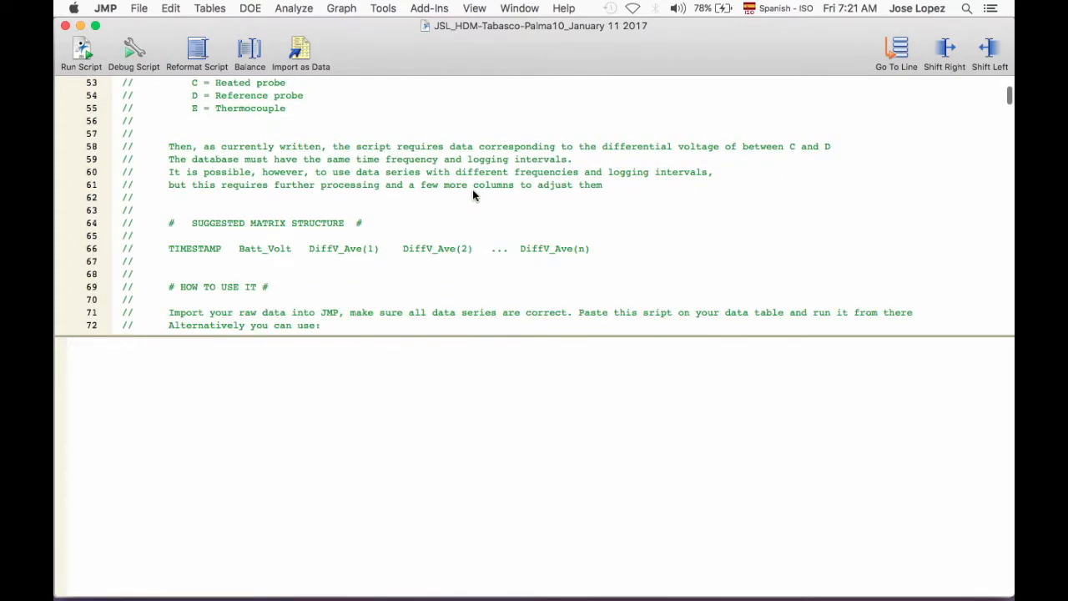
scroll(473, 191, down, 5)
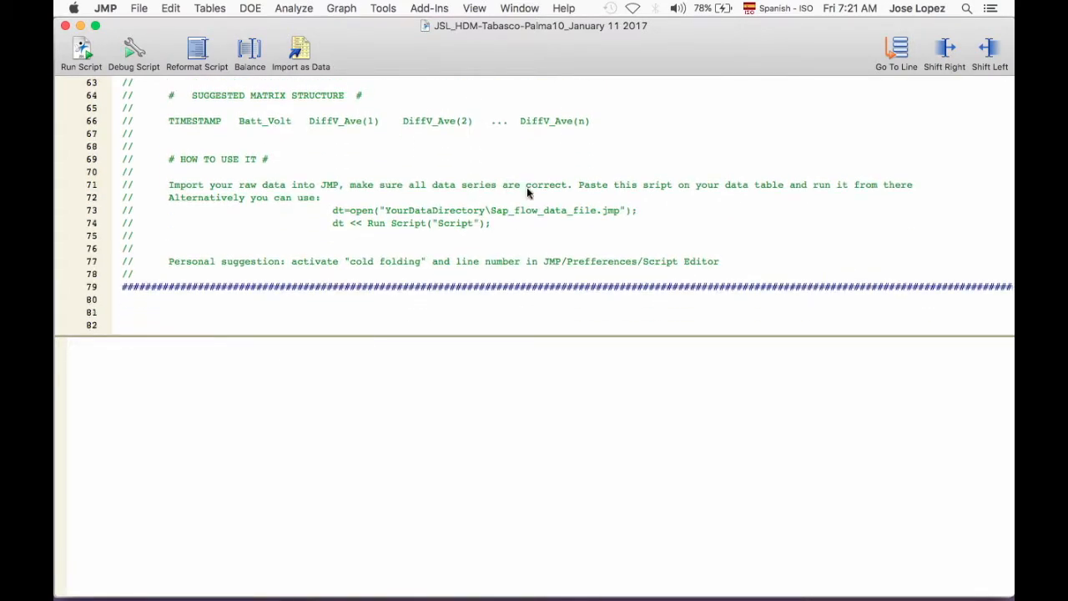
scroll(527, 188, down, 11)
scroll(527, 193, down, 3)
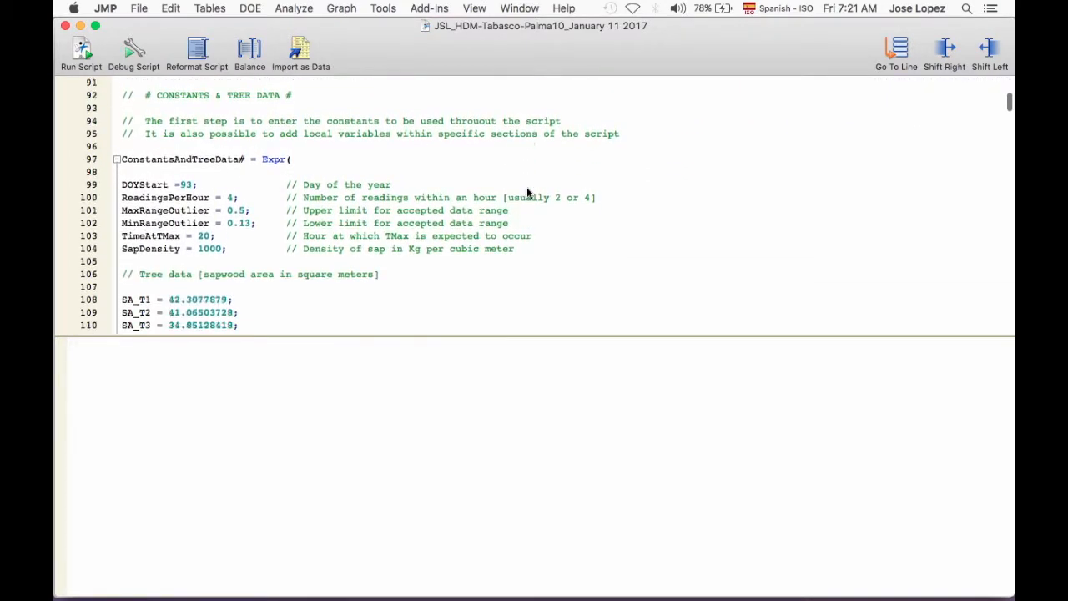
click(117, 159)
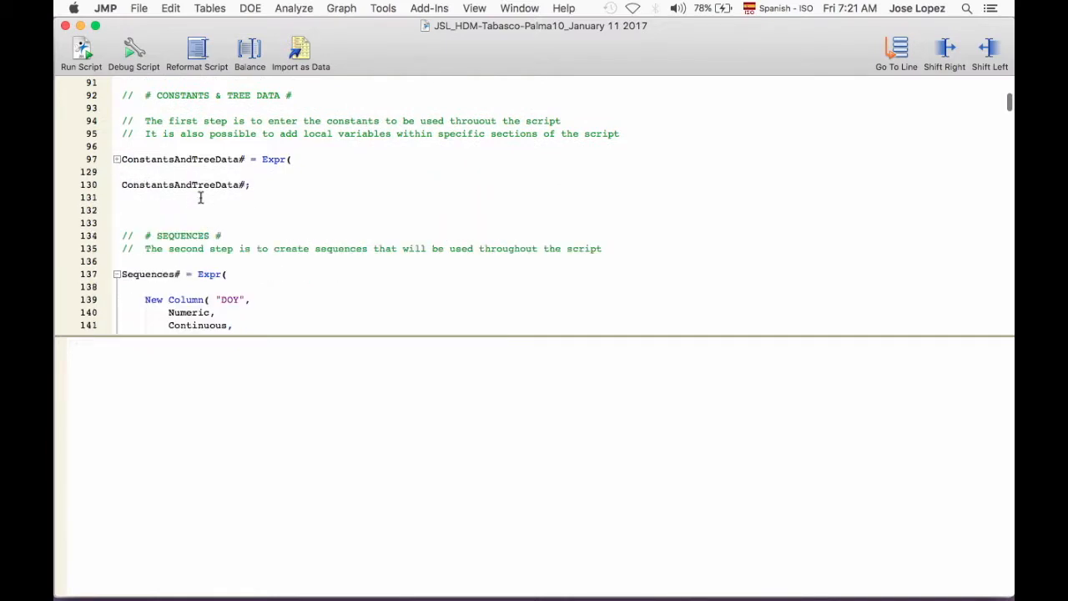
click(117, 275)
scroll(234, 241, down, 5)
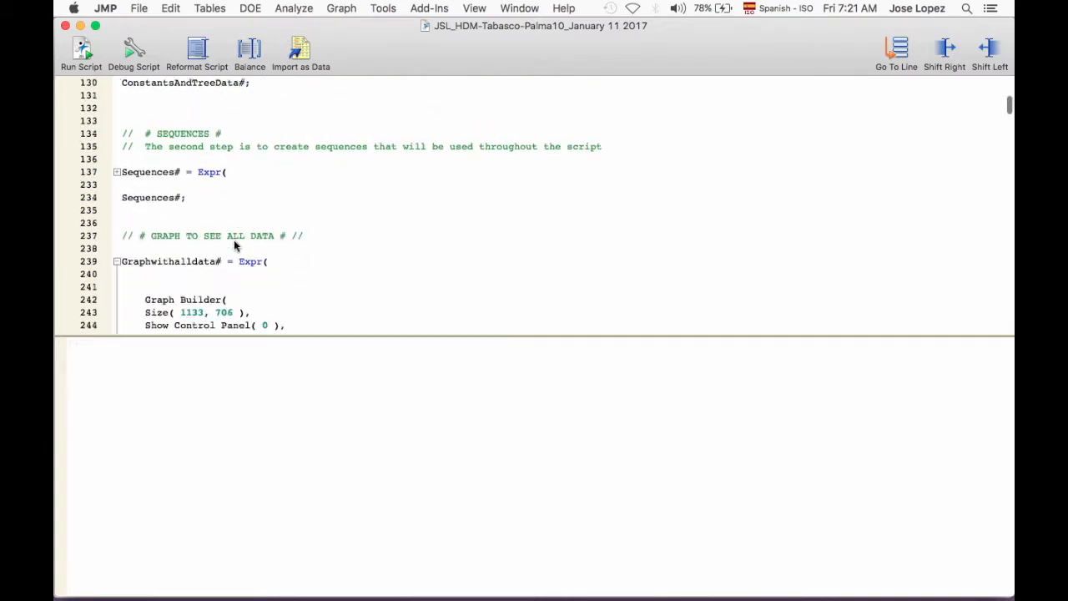
click(117, 236)
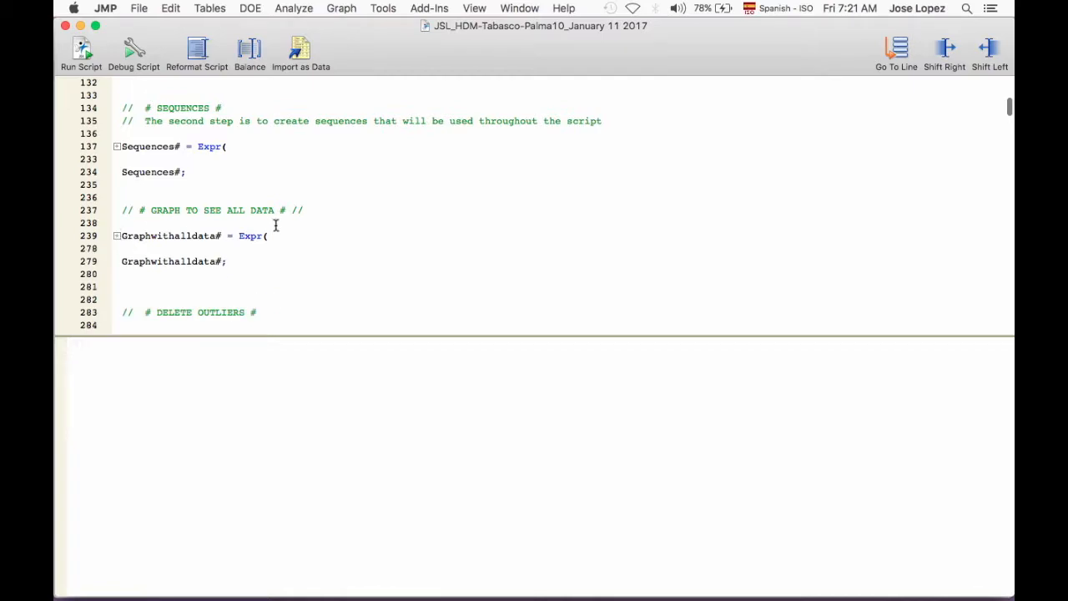
scroll(291, 232, down, 4)
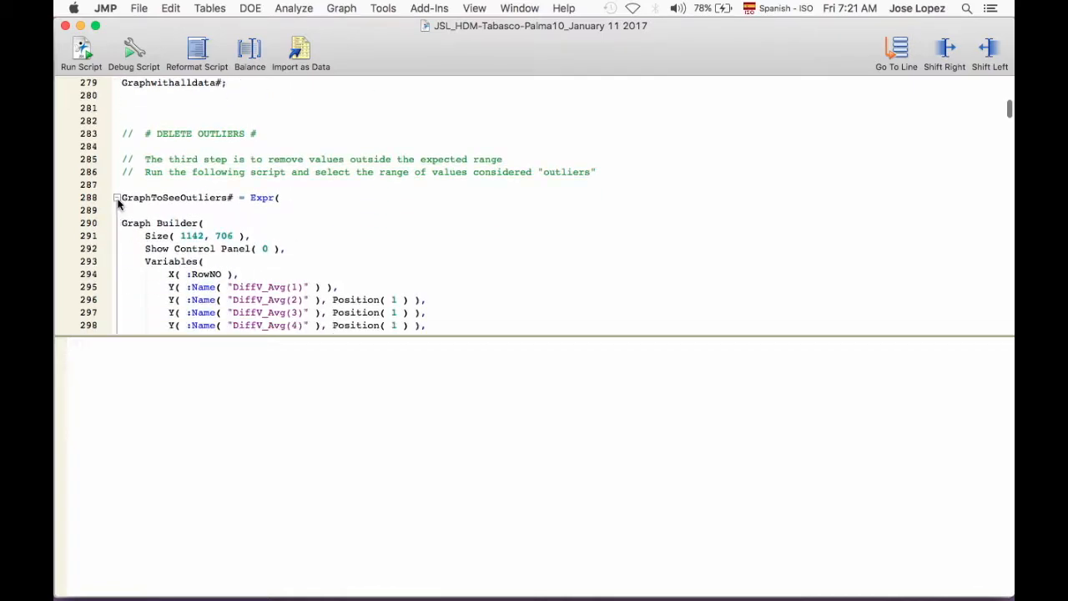
click(117, 198)
scroll(322, 201, up, 5)
scroll(322, 200, up, 3)
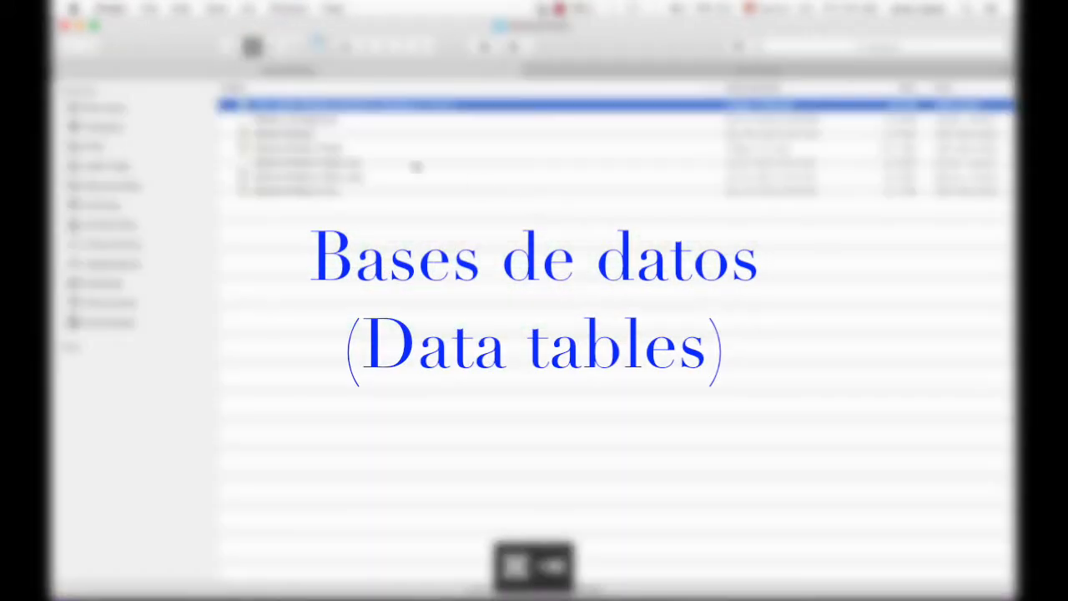
Return to the script in JMP and examine the file location in the Open statement of the OPEN DATA TABLE section
click(287, 135)
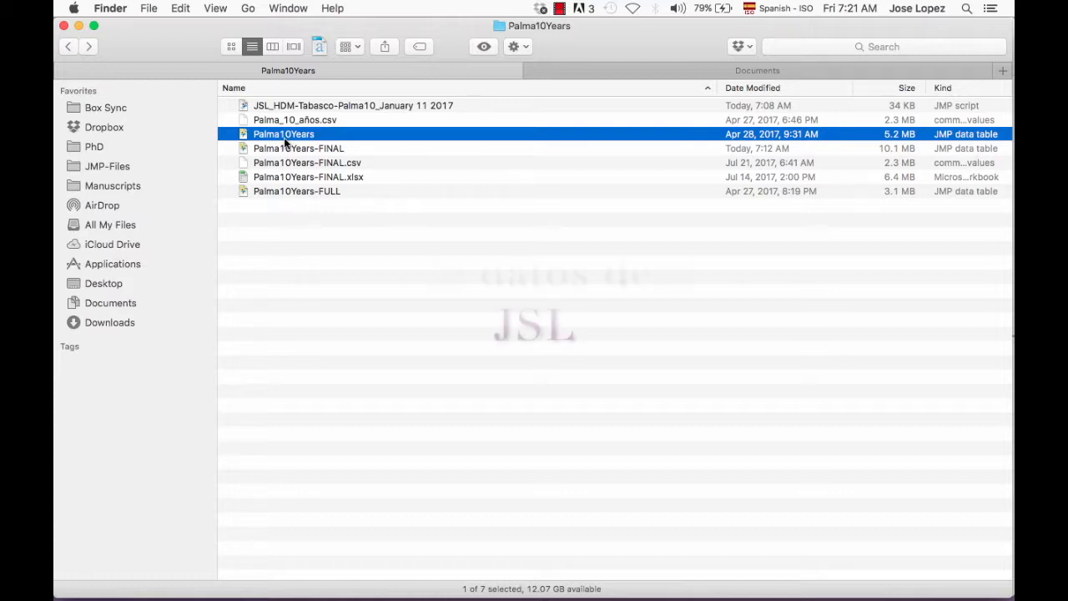
key(super+Tab)
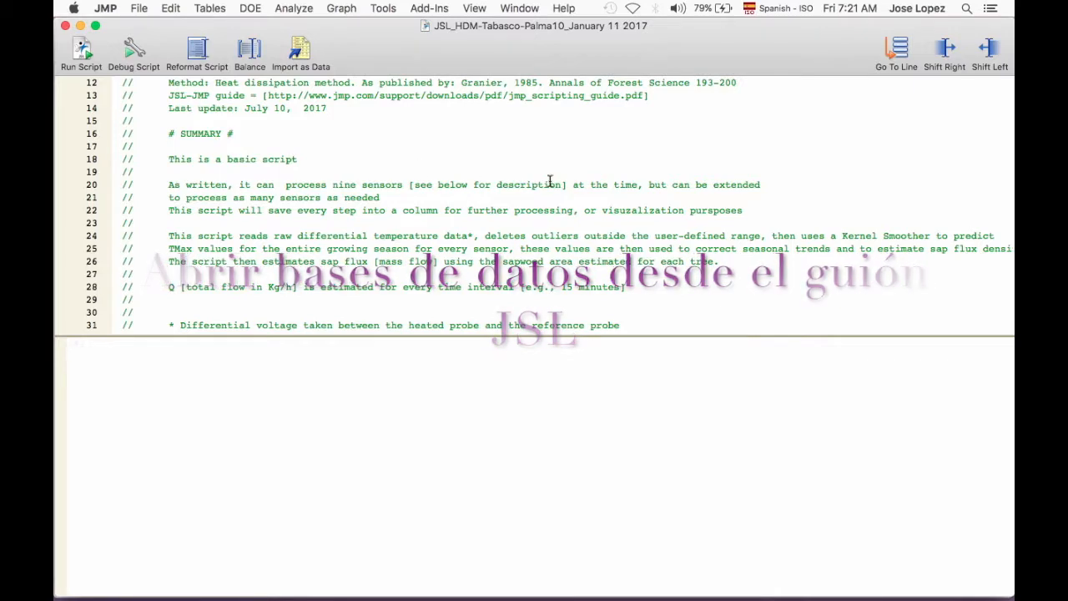
scroll(528, 191, down, 4)
scroll(528, 192, down, 14)
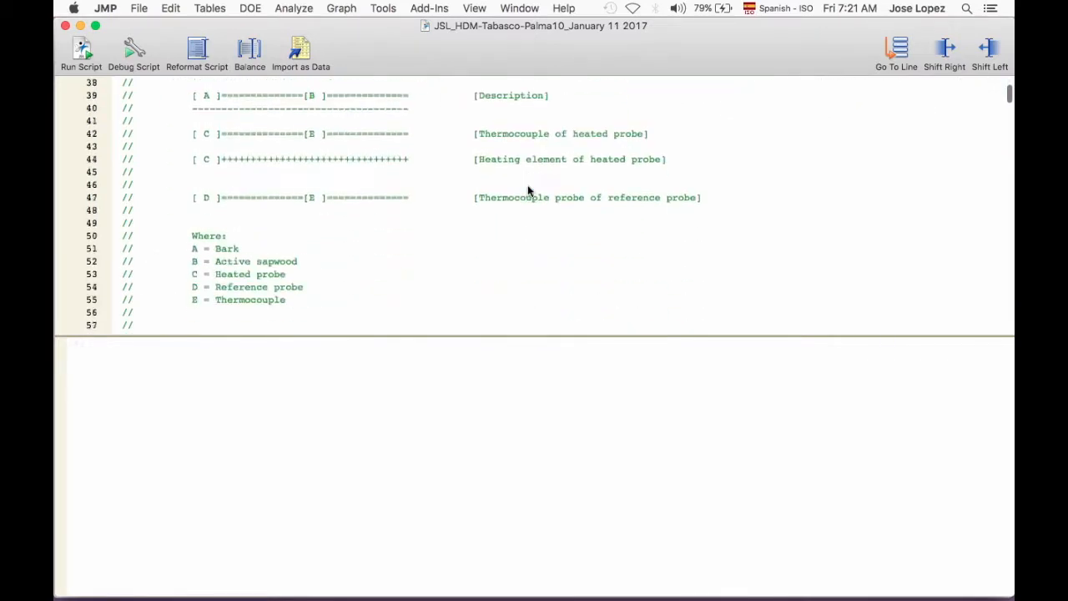
scroll(527, 191, down, 5)
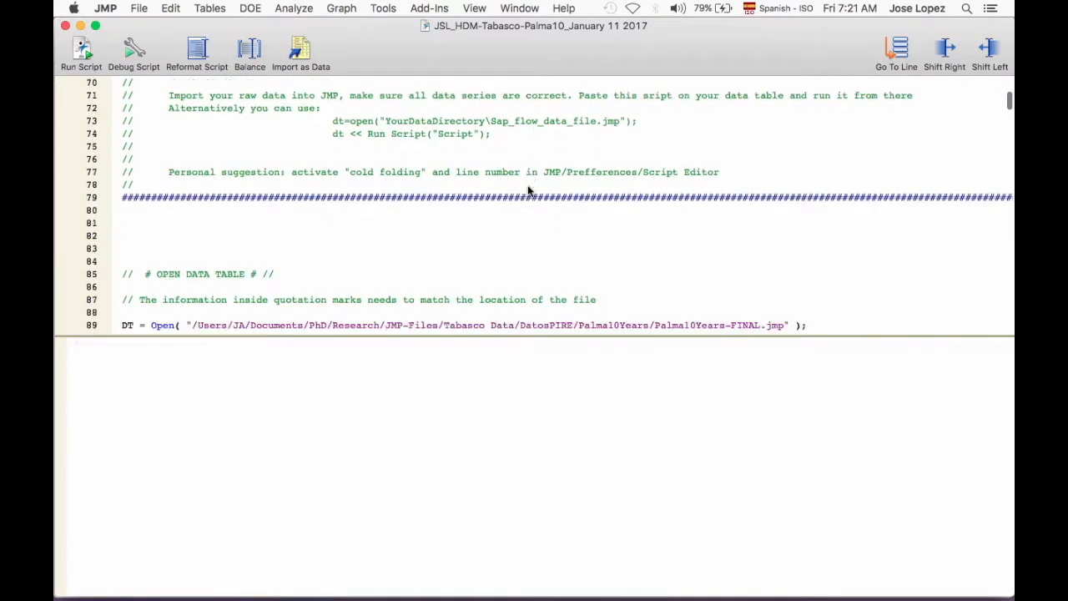
triple_click(474, 174)
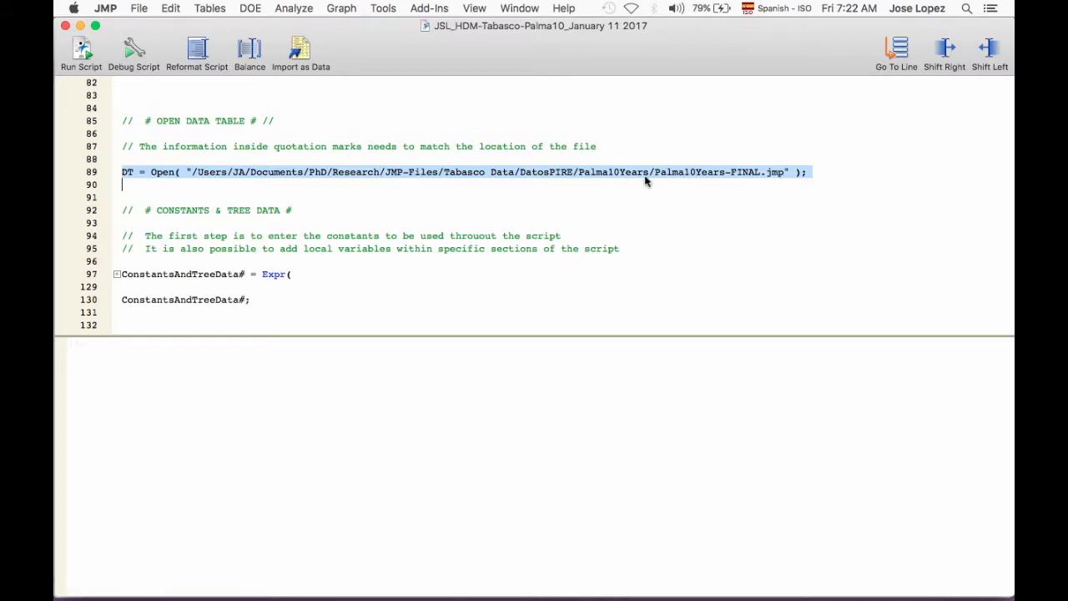
click(650, 171)
drag(651, 172, 190, 175)
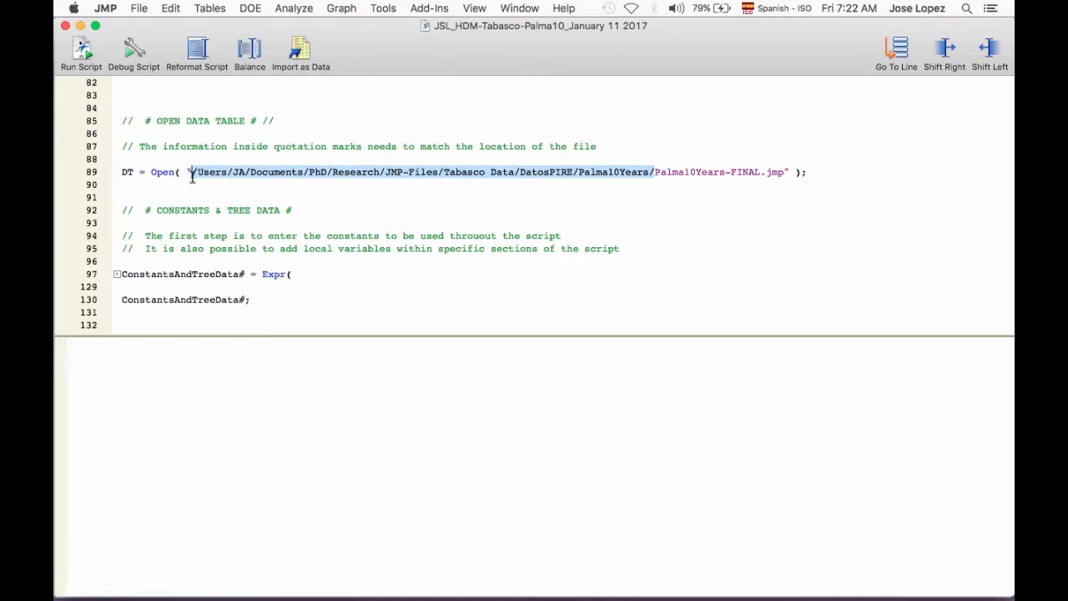
click(280, 185)
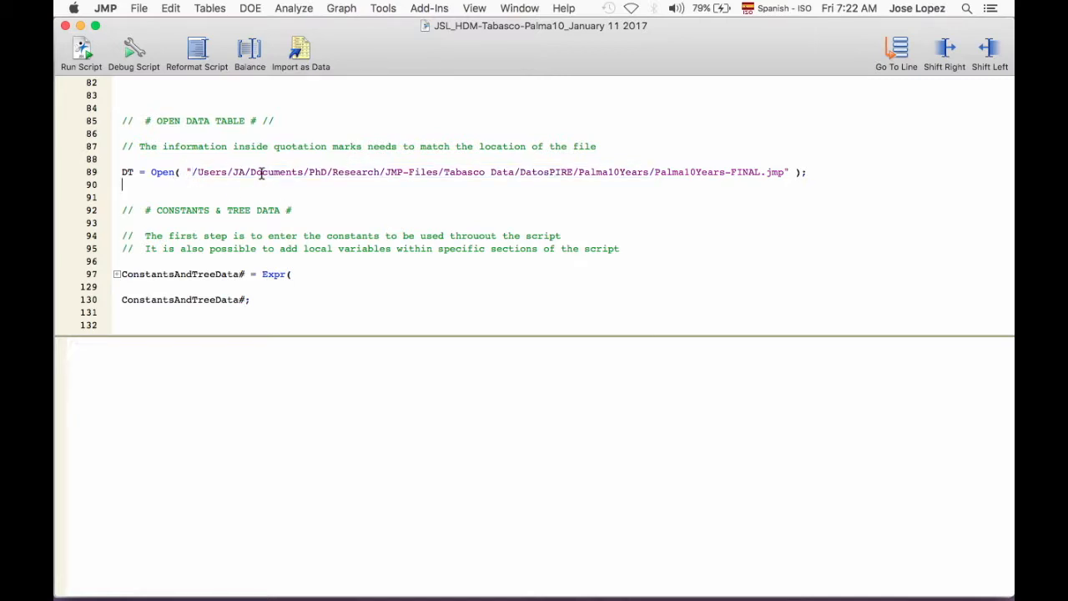
Run only the script line that opens Palma10Years-FINAL.jmp and enlarge the data table window to fill the screen
triple_click(261, 173)
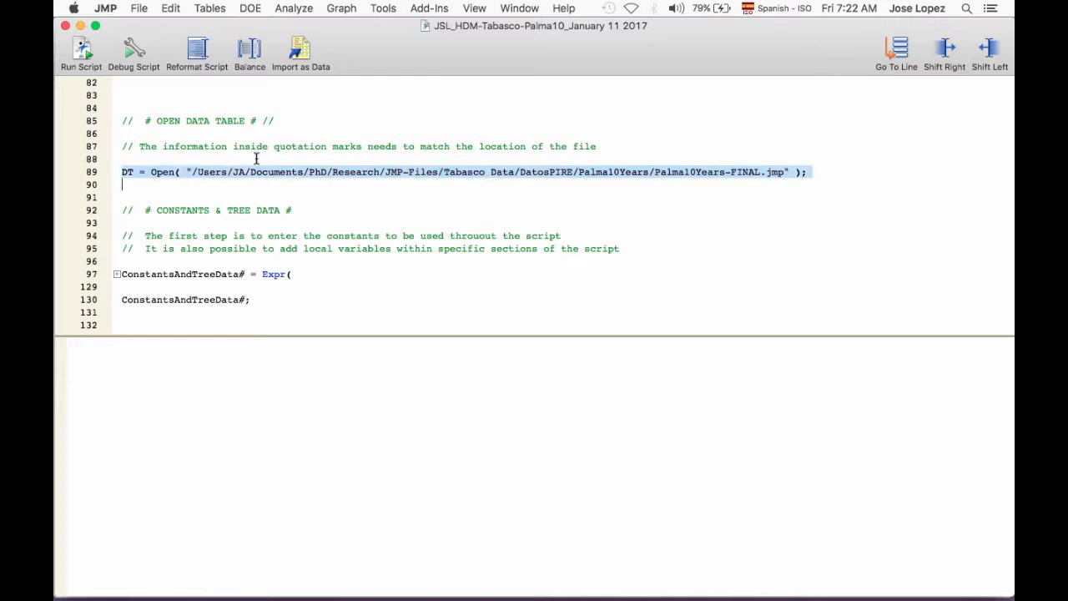
click(87, 55)
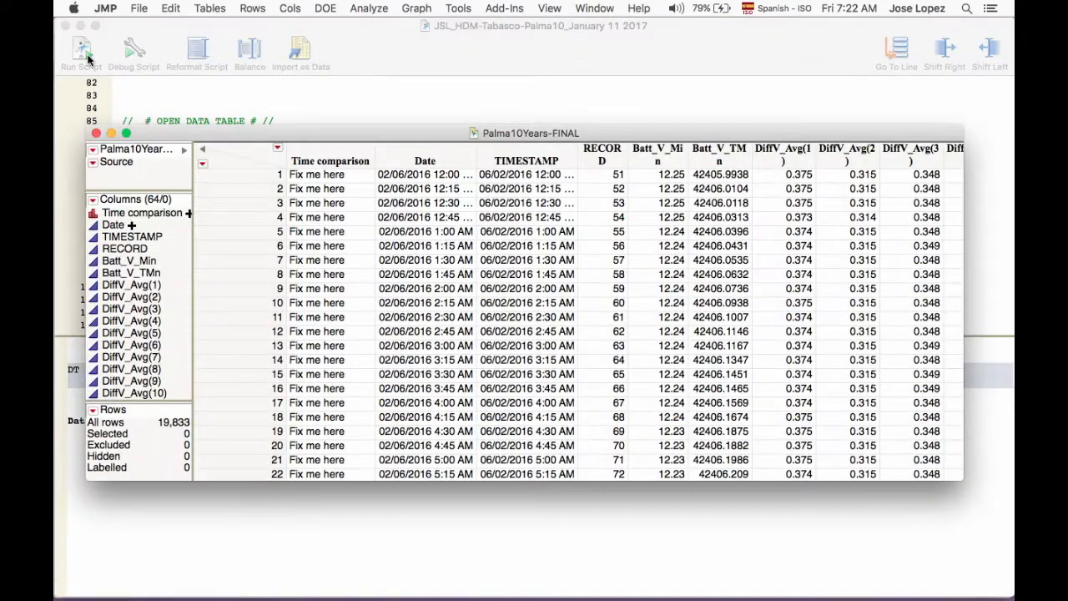
drag(324, 132, 293, 14)
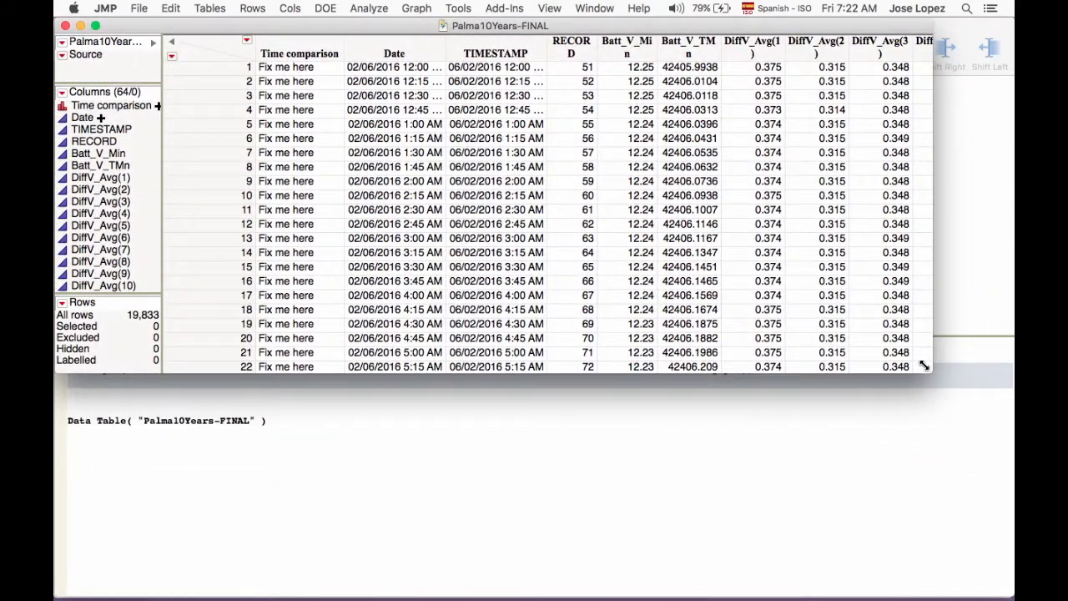
drag(926, 368, 1011, 594)
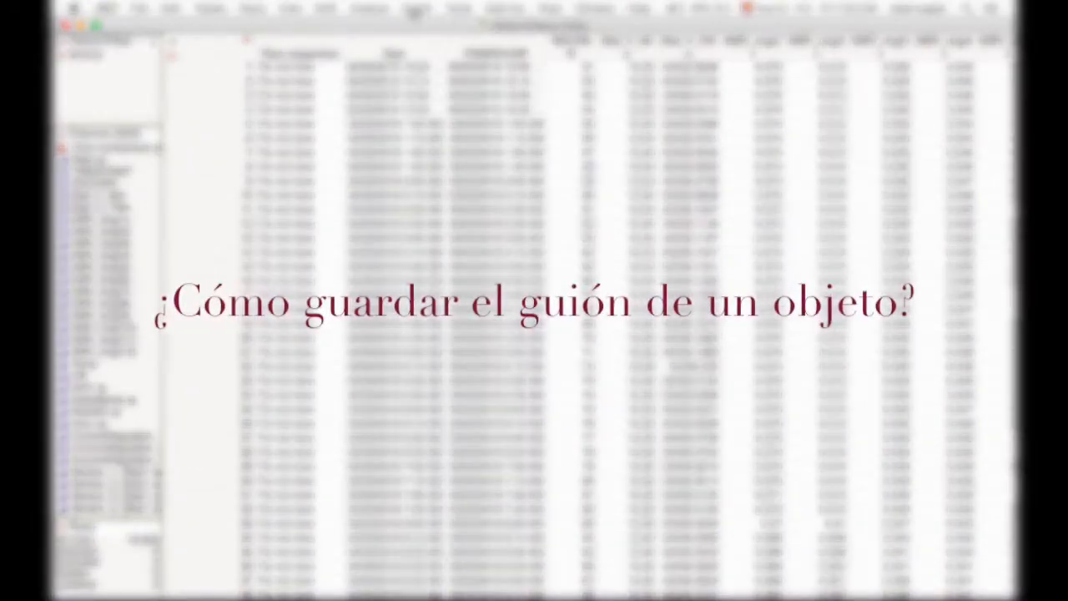
Start a Graph Builder graph from the data table with Date on the X axis
click(415, 10)
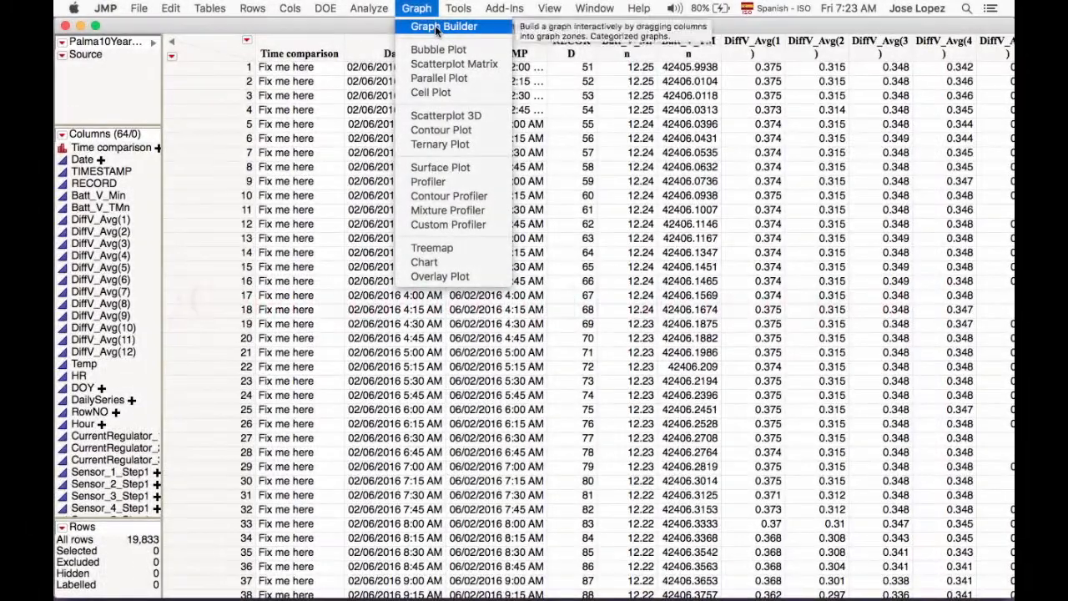
click(435, 25)
drag(132, 252, 657, 526)
Plot the five columns Sensor_1-Step3_SapFlux through Sensor_5-Step3_SapFlux together on the graph's Y axis
scroll(213, 292, down, 15)
click(234, 300)
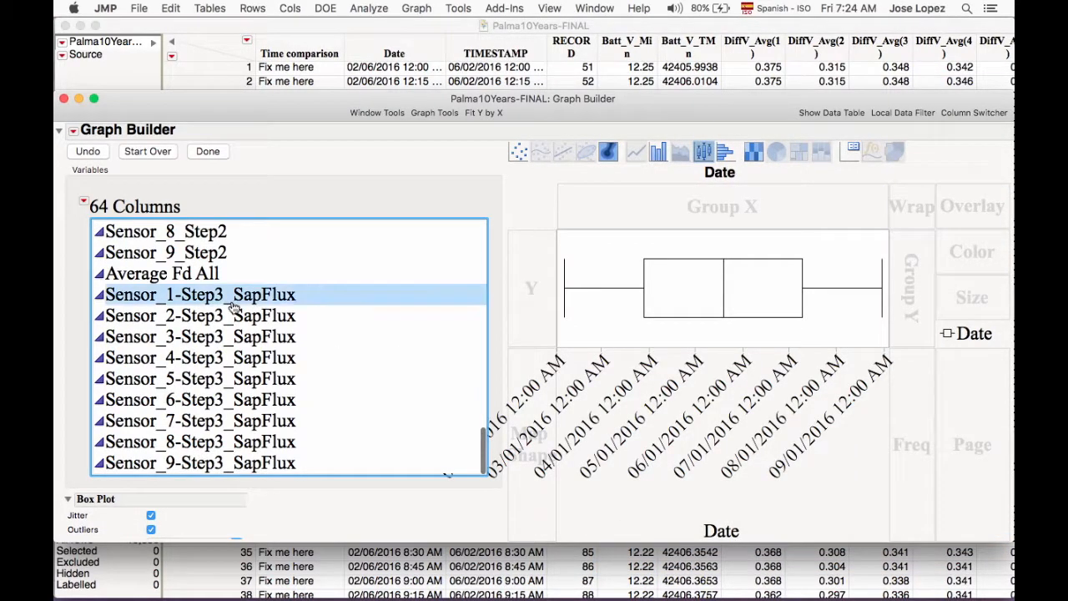
shift+click(234, 384)
drag(304, 327, 533, 262)
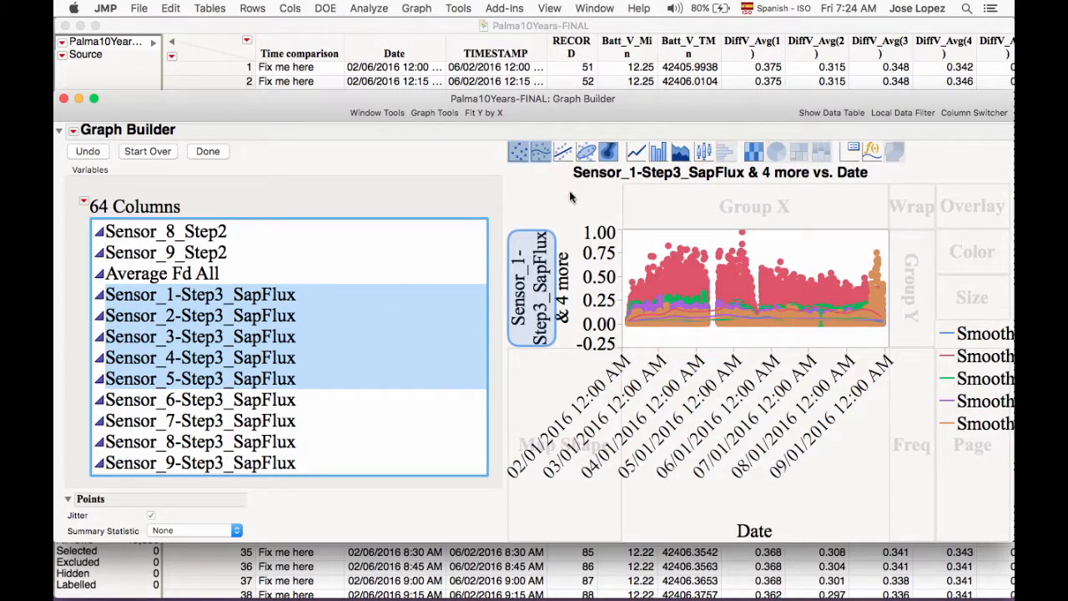
Rename the graph's vertical axis title to Y
click(539, 308)
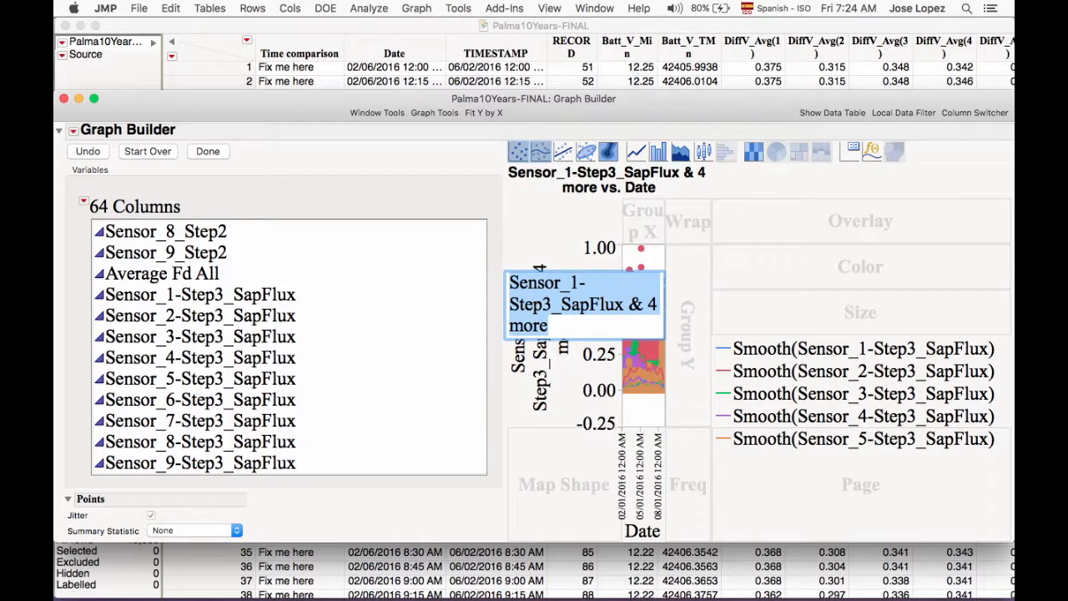
text(Y)
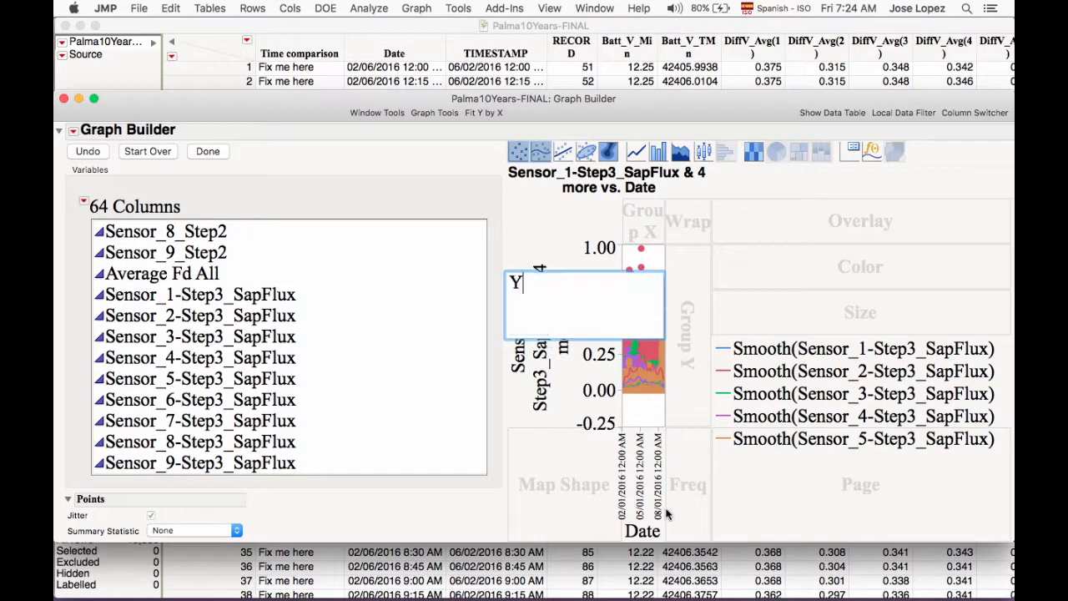
click(637, 468)
Set the X axis label format to the date format m/d/y
double_click(637, 467)
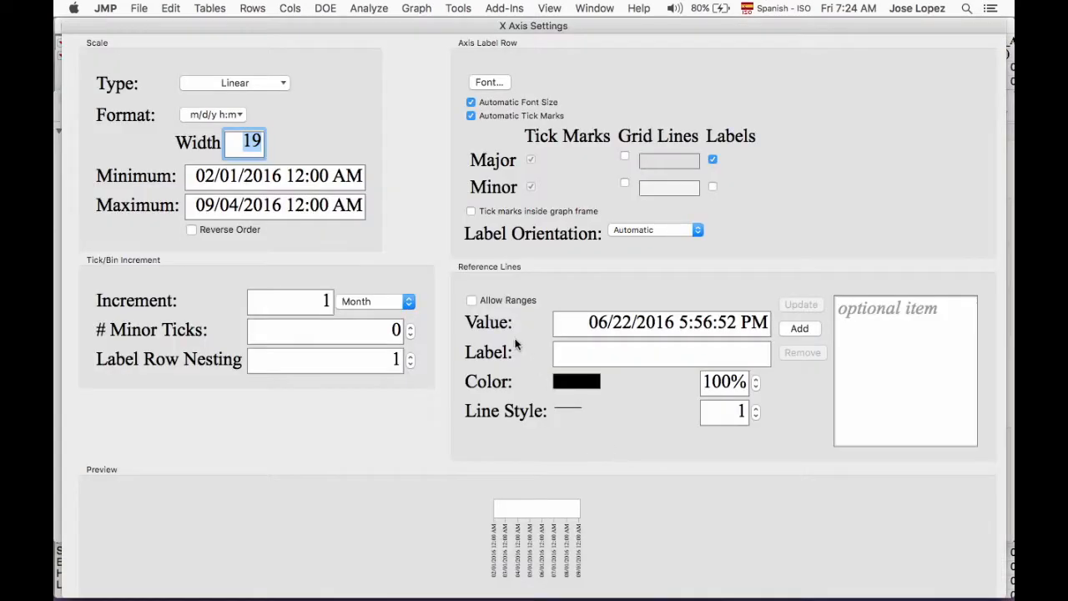
click(225, 115)
mouse_move(243, 264)
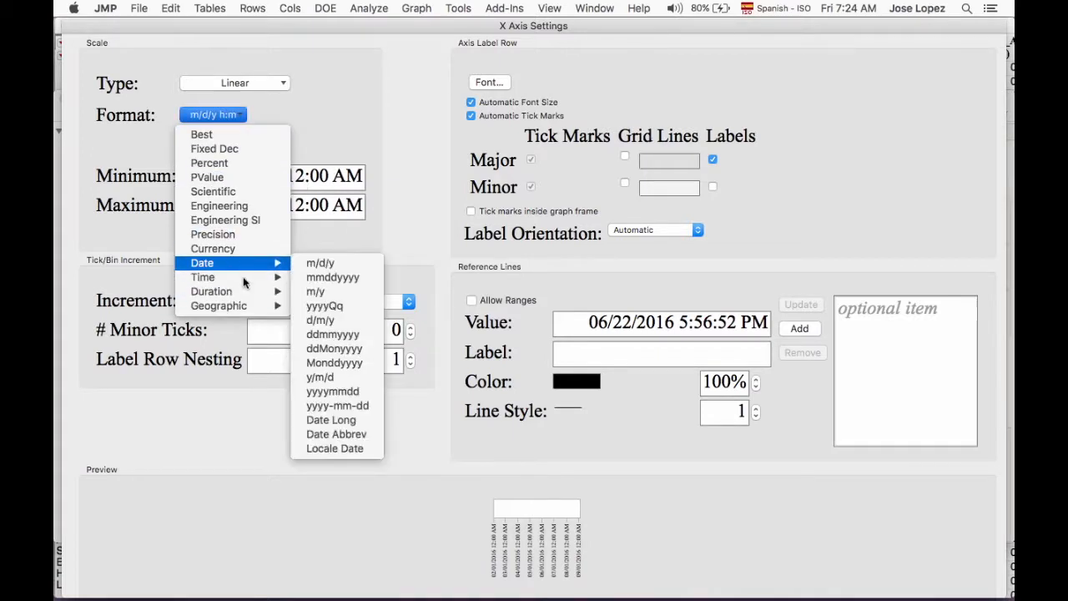
click(320, 264)
key(Return)
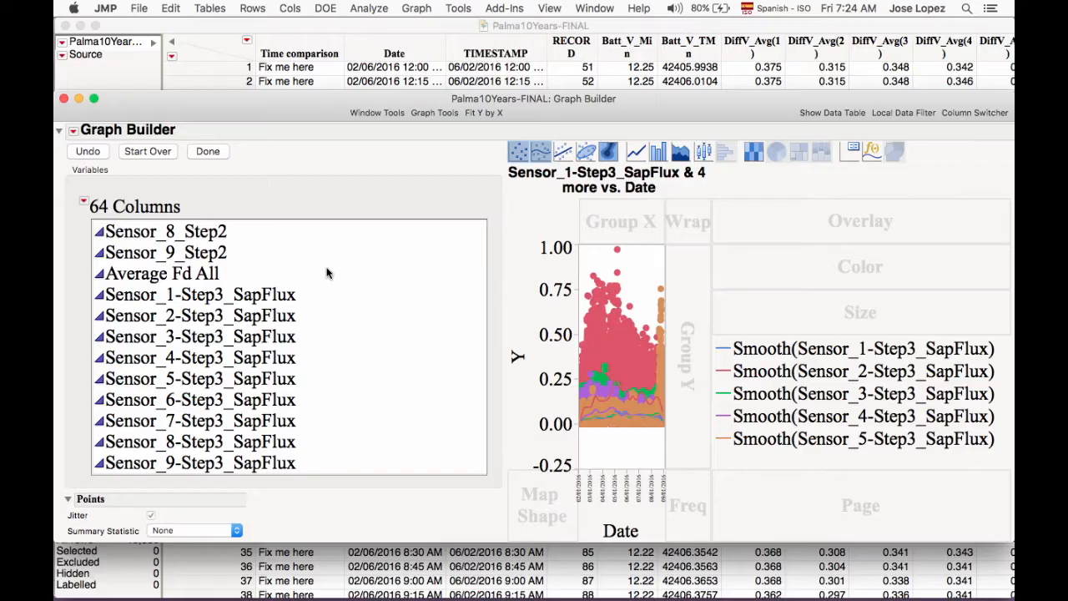
Finish the graph without its legend or control panel and enlarge its window to nearly the full screen width
click(74, 131)
click(85, 155)
click(206, 152)
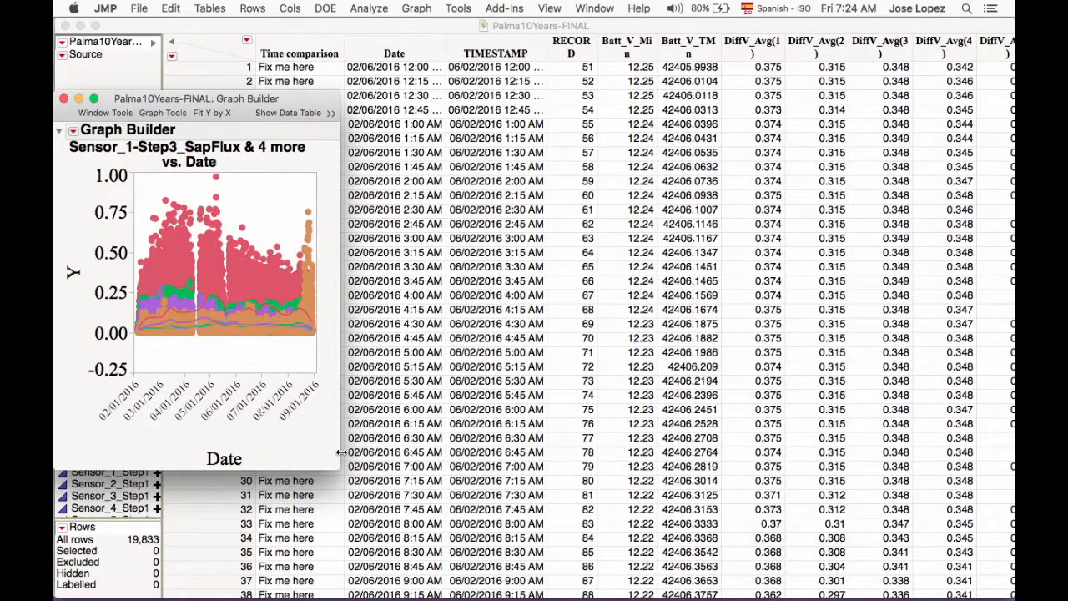
drag(341, 469, 1009, 547)
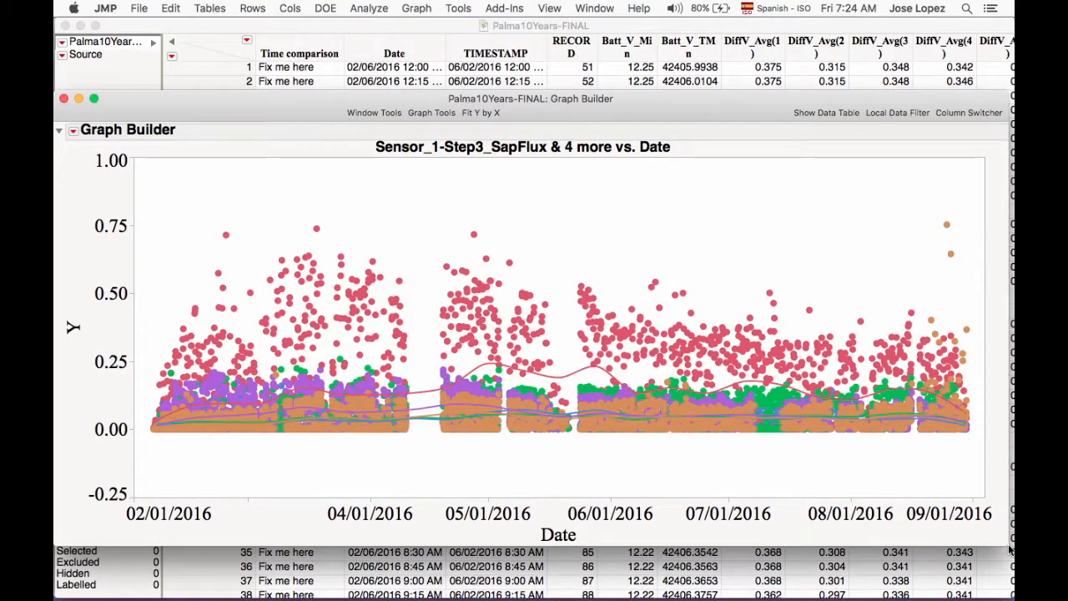
Rescale the graph's axes so Y starts just below 0.00 and the Date axis covers only early to mid March 2016
drag(121, 474, 122, 519)
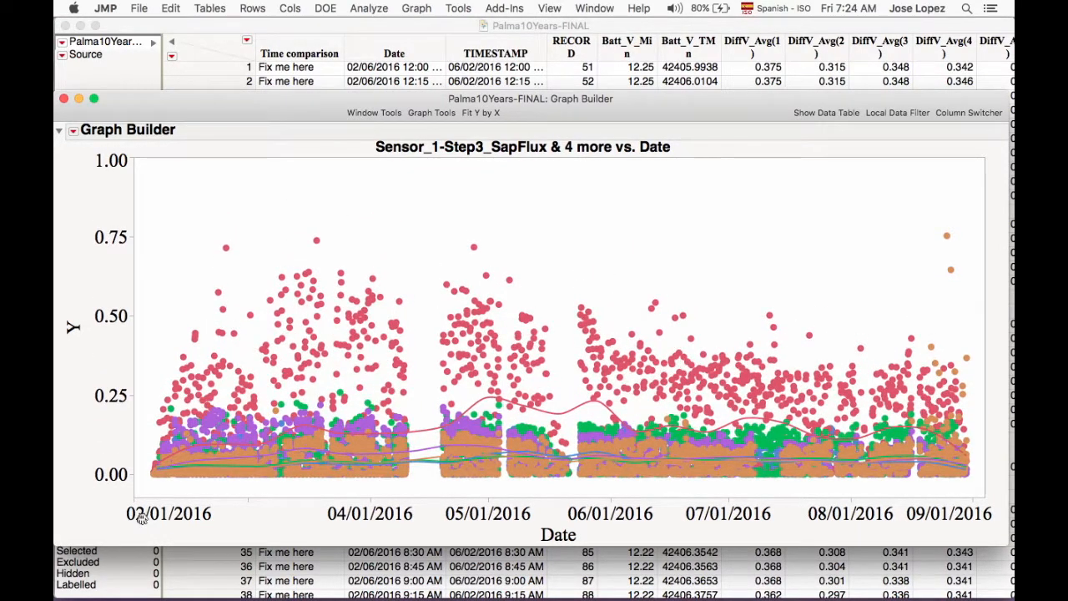
drag(79, 505, 57, 499)
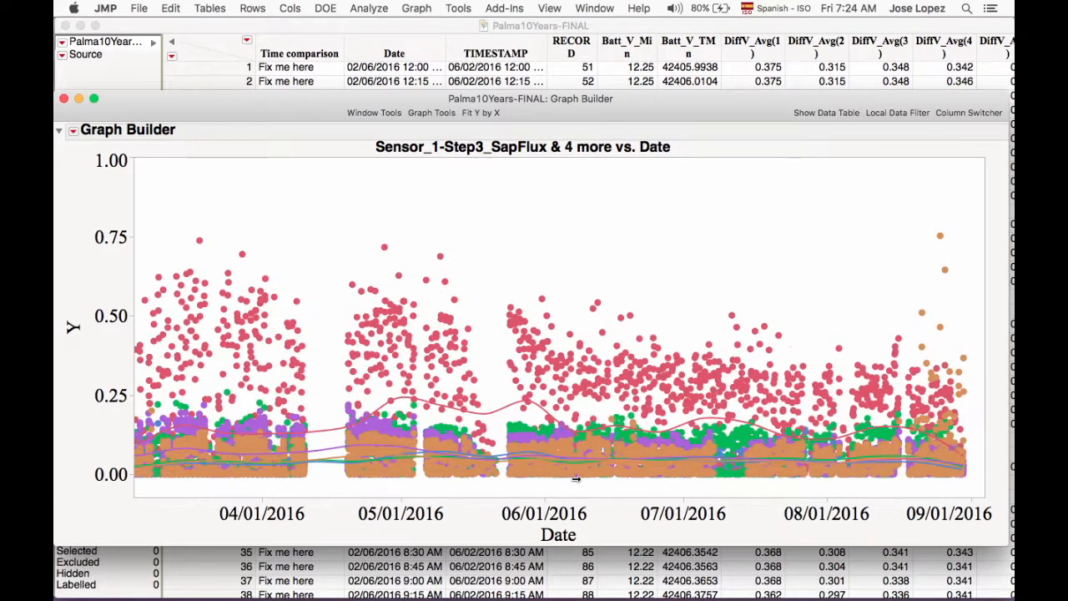
drag(997, 516, 764, 520)
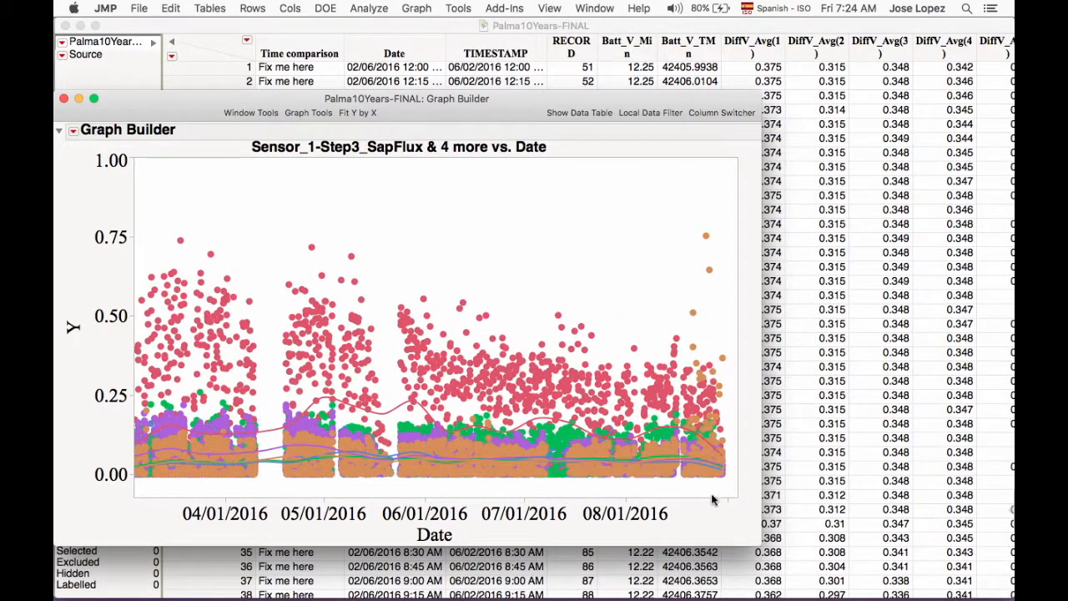
drag(724, 507, 1009, 496)
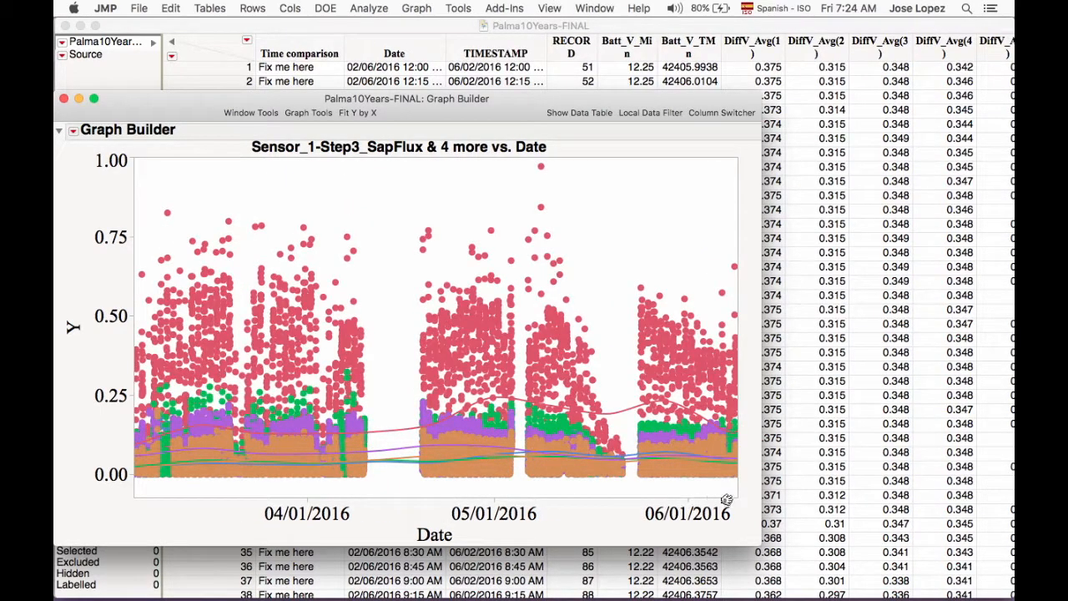
drag(820, 511, 735, 519)
drag(725, 442, 1008, 456)
drag(714, 442, 972, 450)
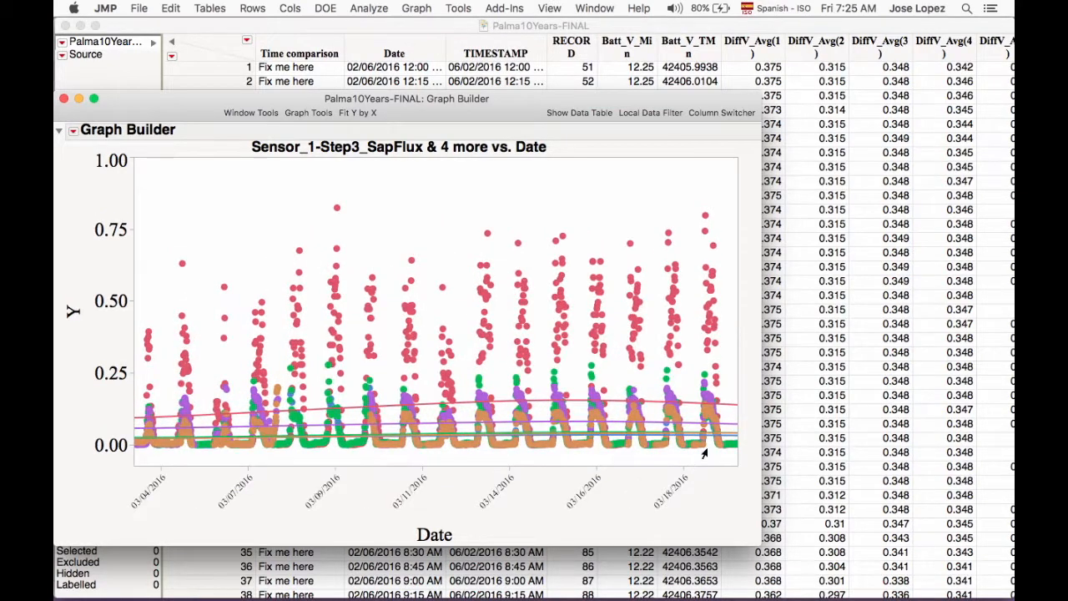
drag(724, 472, 882, 486)
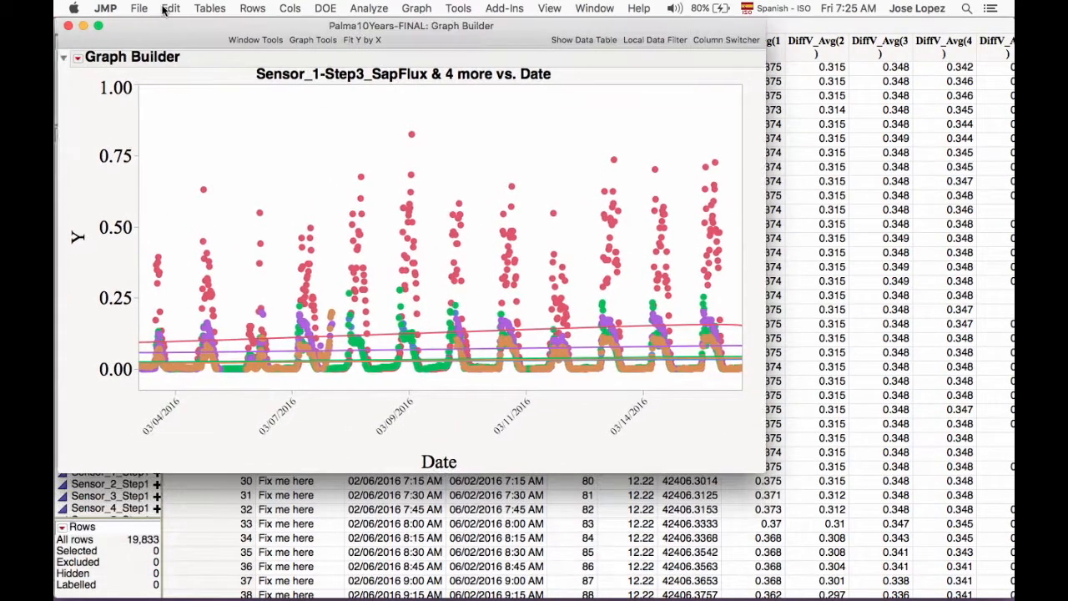
Enlarge the graph window to fill the screen and change the graph's title to "Titulo de gráfico"
drag(157, 116, 161, 7)
drag(761, 473, 1013, 597)
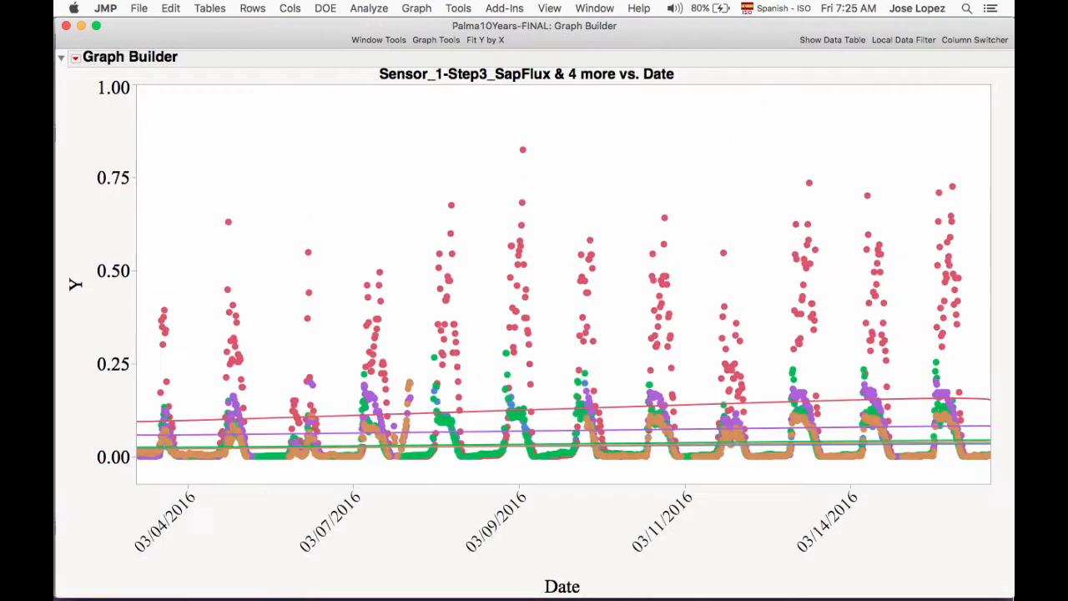
click(508, 76)
text(Titul)
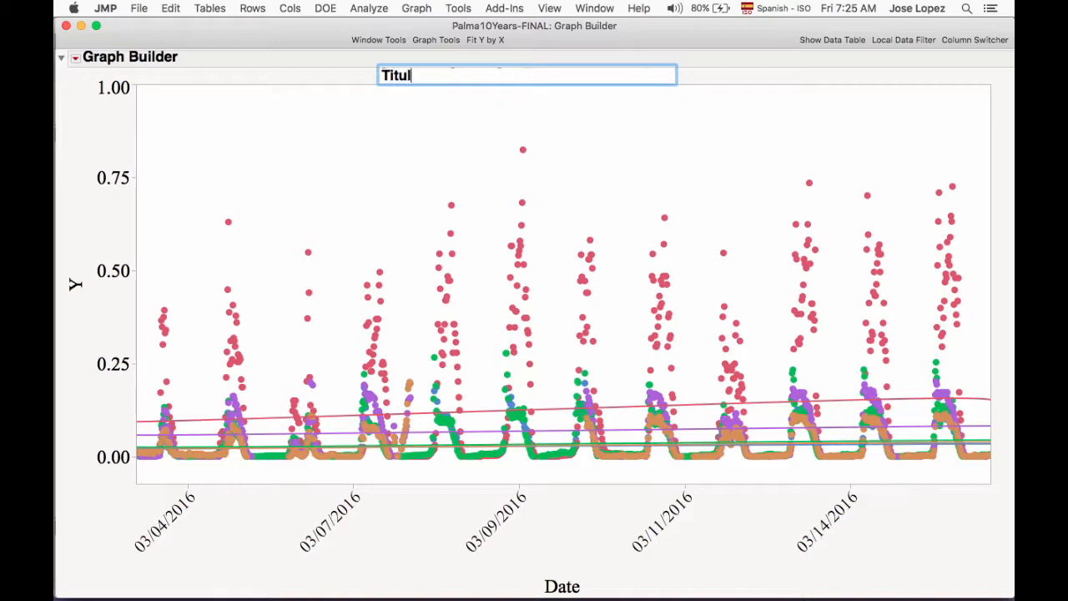
text(o de gráfico)
key(Return)
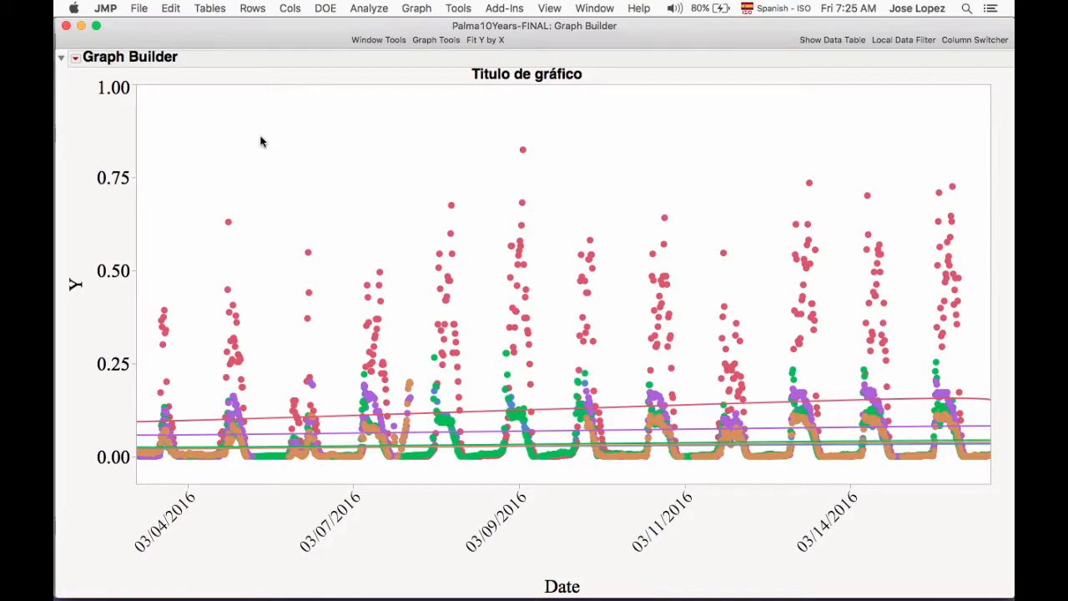
Remove the smoother lines from the graph so only points are plotted, and finish it without the control panel
click(75, 57)
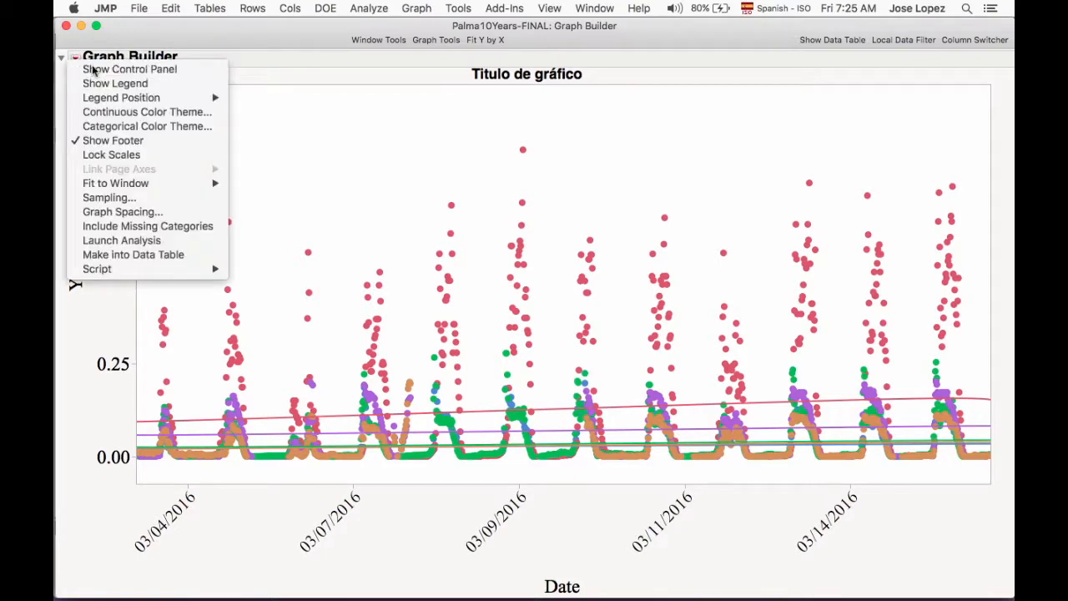
click(100, 75)
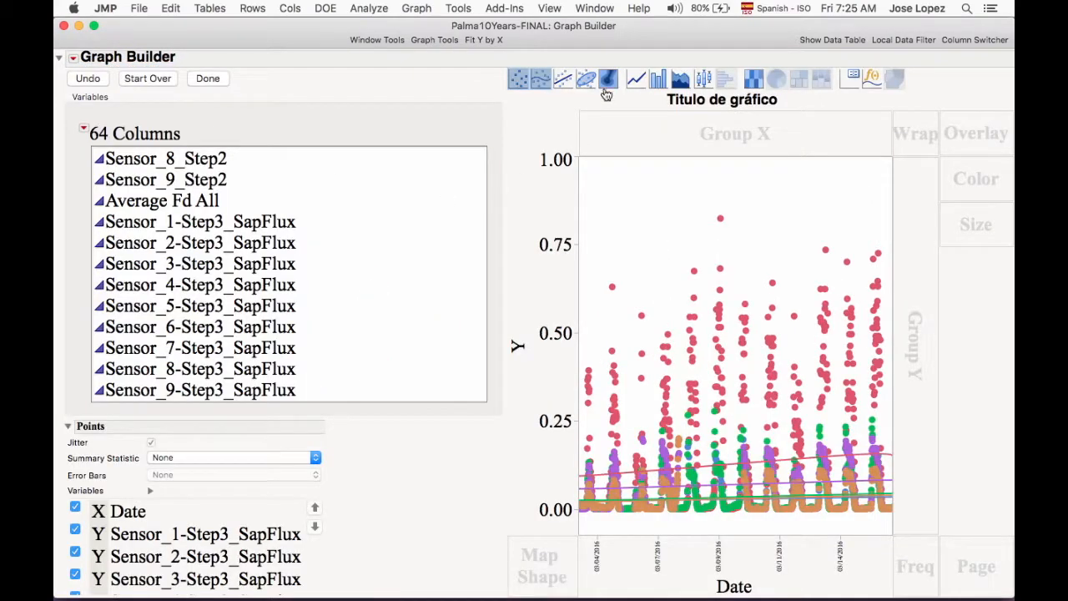
click(203, 82)
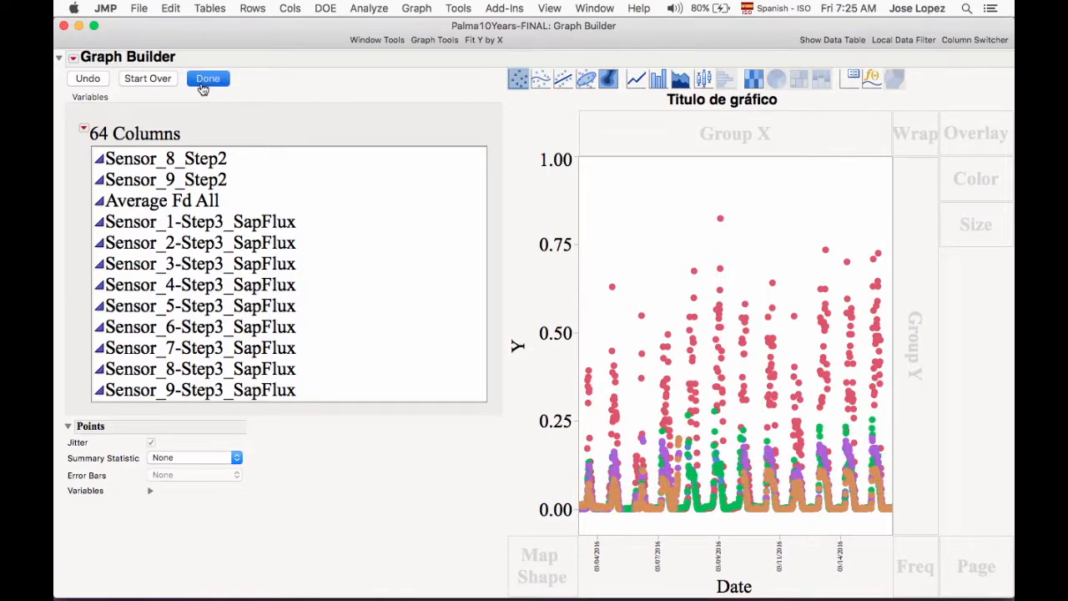
drag(444, 523, 1013, 598)
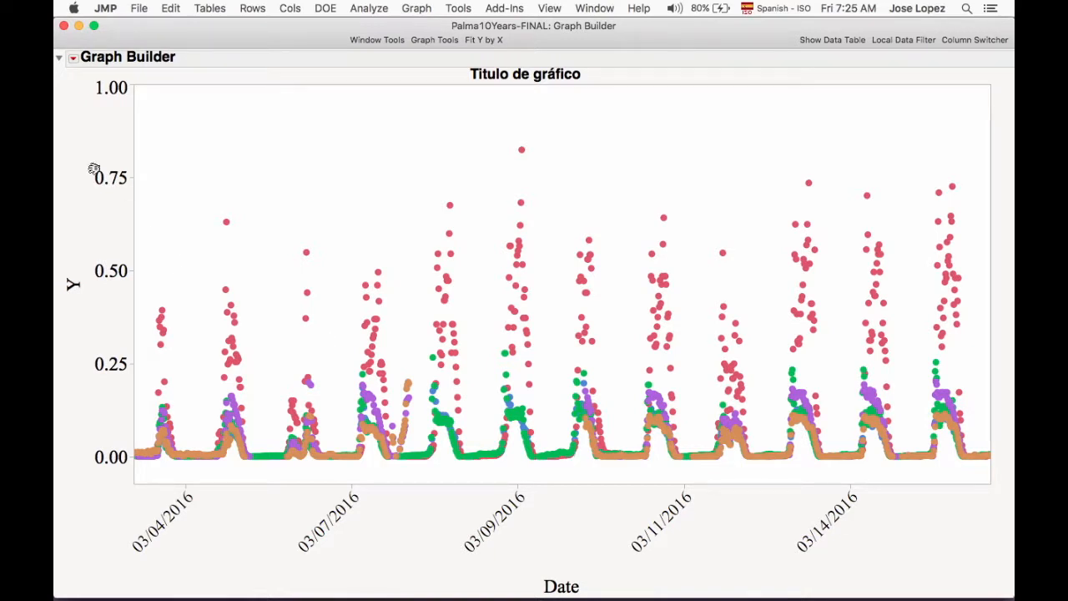
Save the graph's script to the data table and close the graph window
click(74, 61)
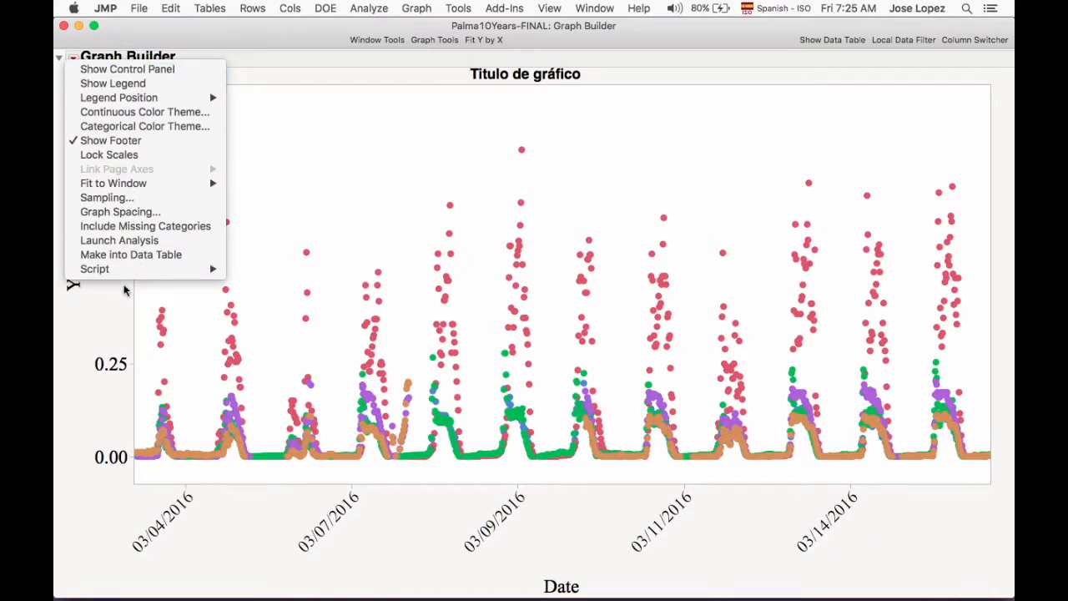
mouse_move(125, 272)
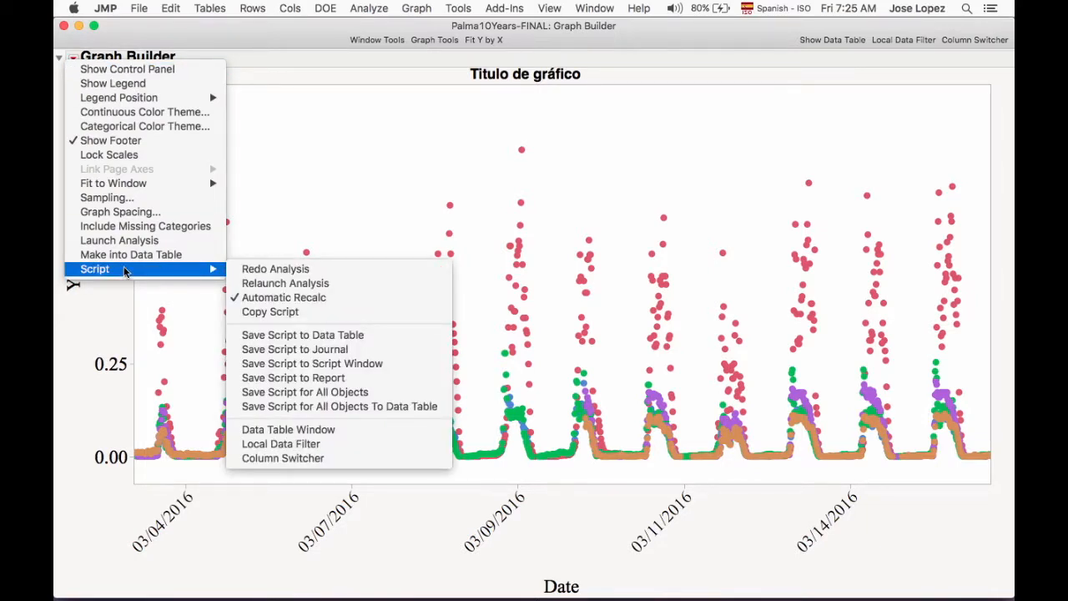
click(331, 336)
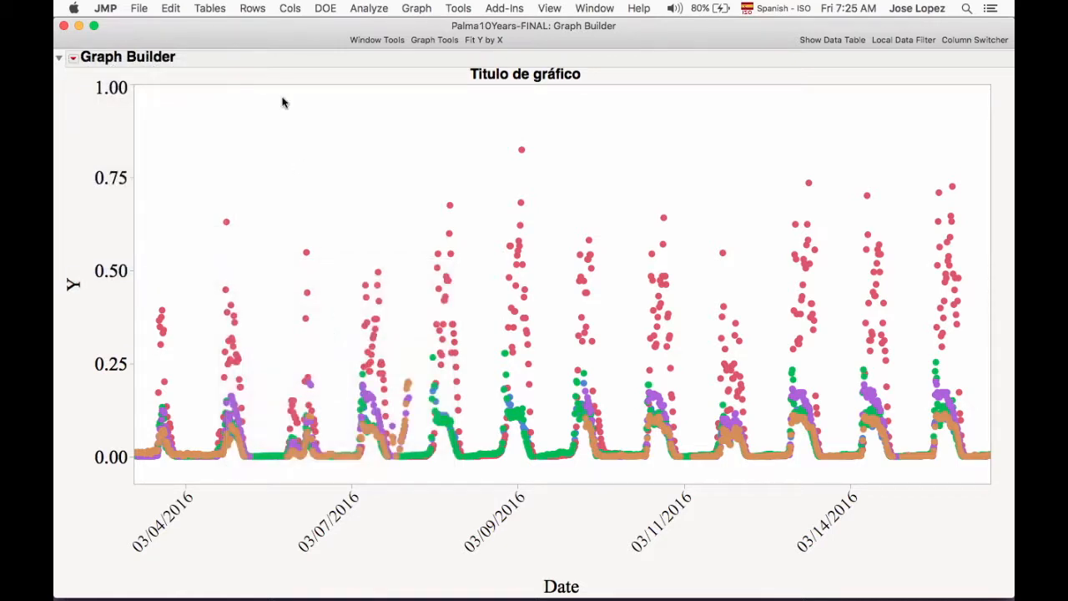
key(super+w)
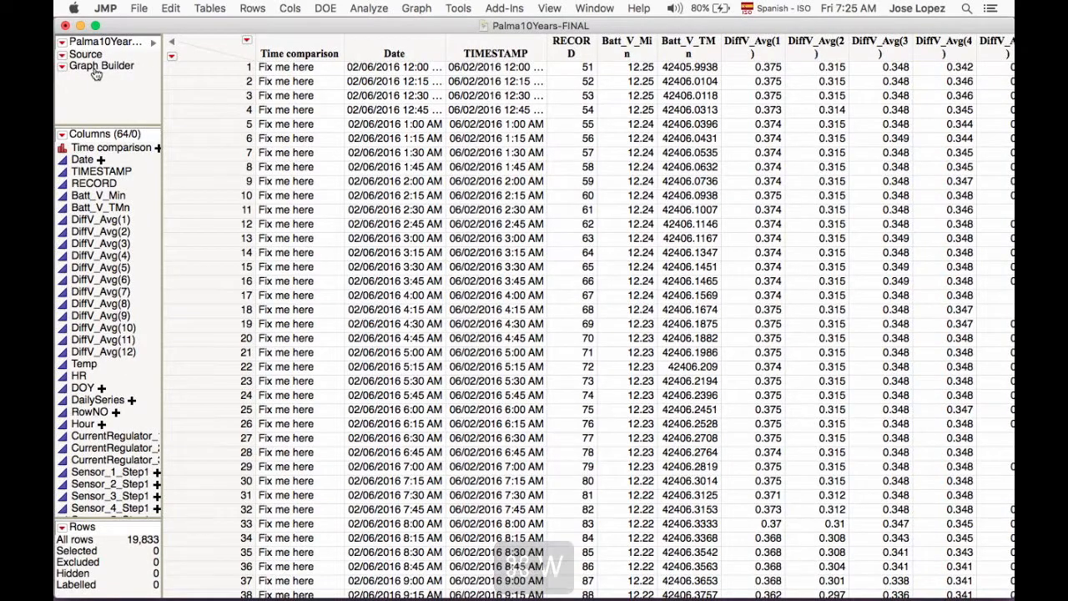
Open the saved Graph Builder script for editing, review its code to the end and close the script dialog
click(84, 71)
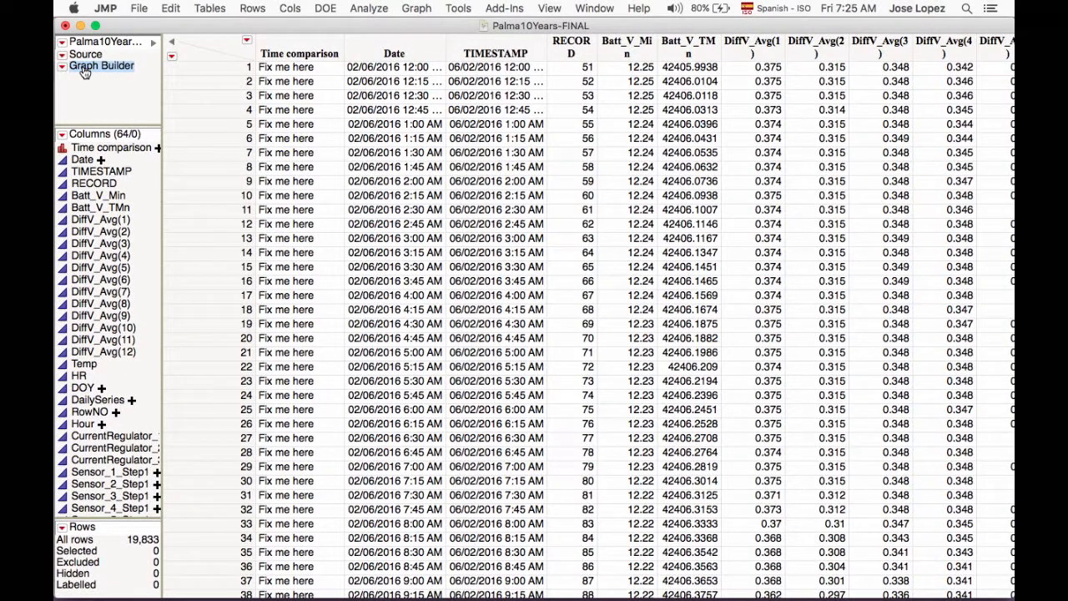
right_click(85, 71)
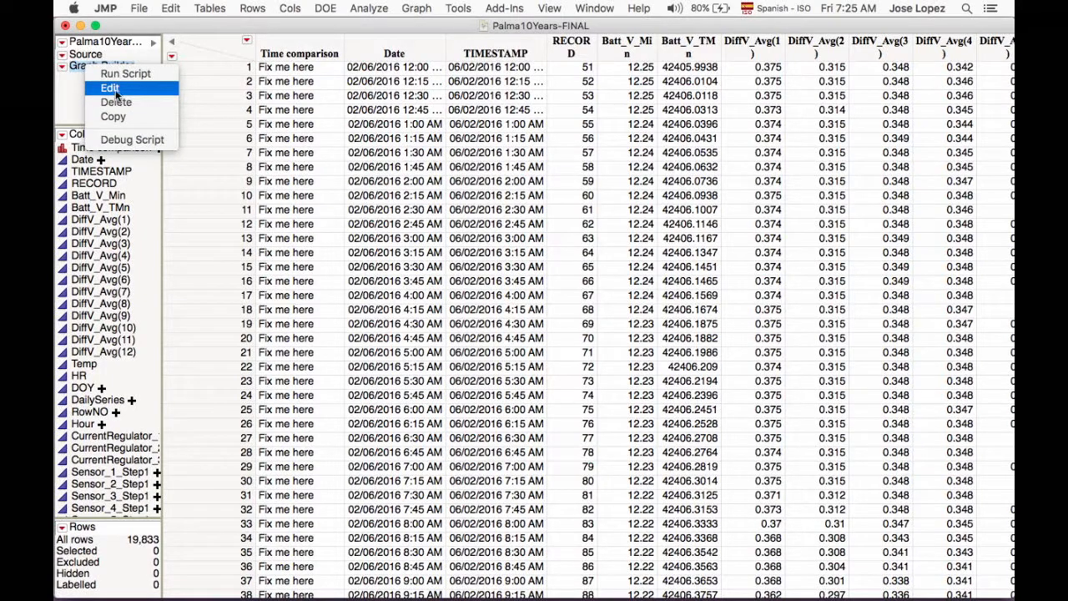
click(113, 88)
scroll(594, 240, down, 15)
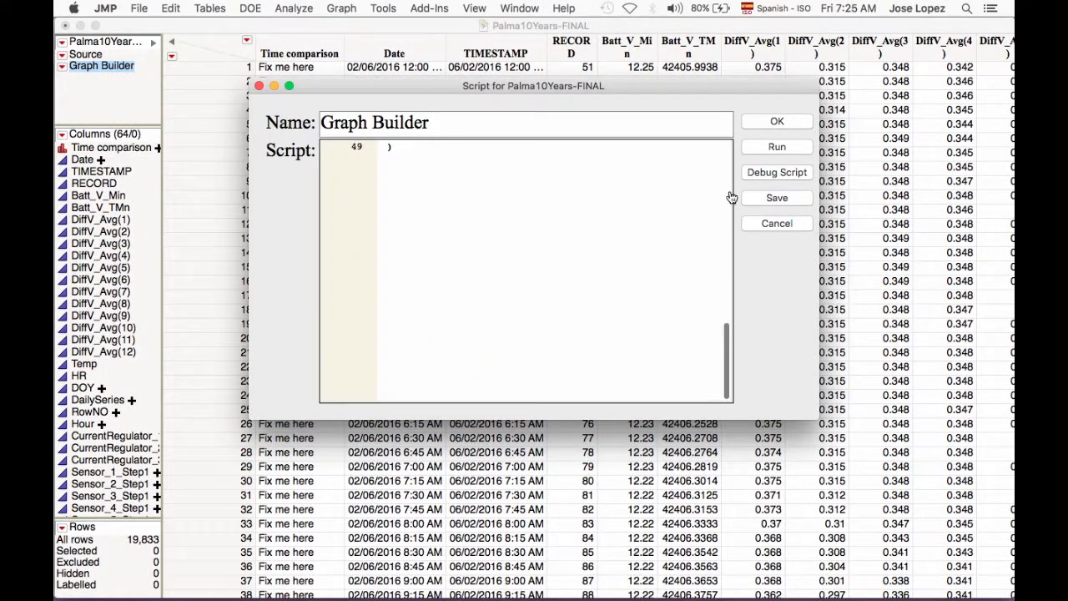
click(777, 121)
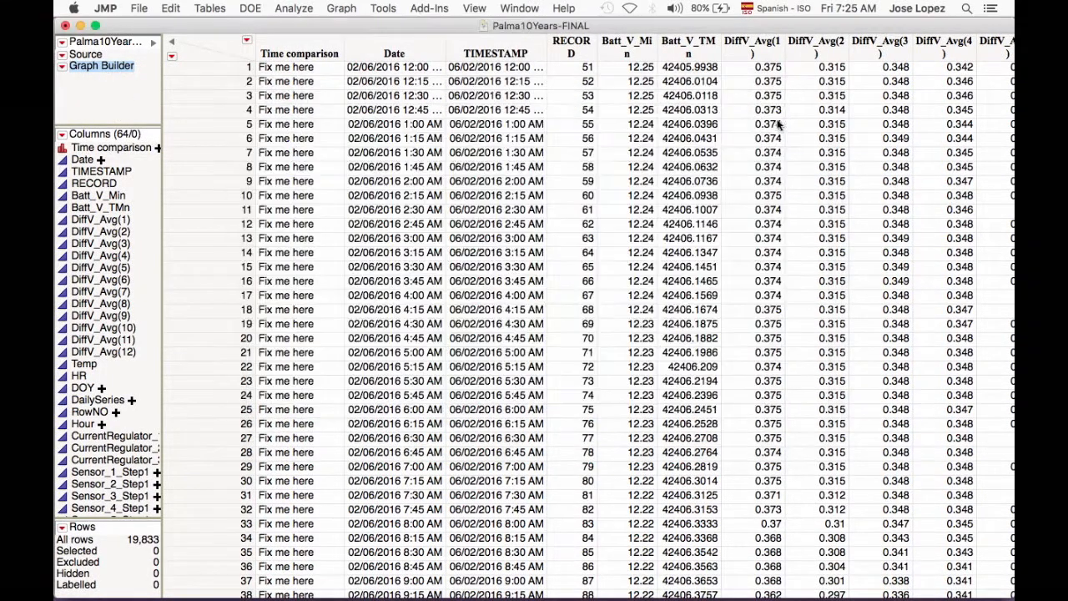
Run the saved Graph Builder script from the data table to reproduce the graph, and close the resulting window
click(65, 68)
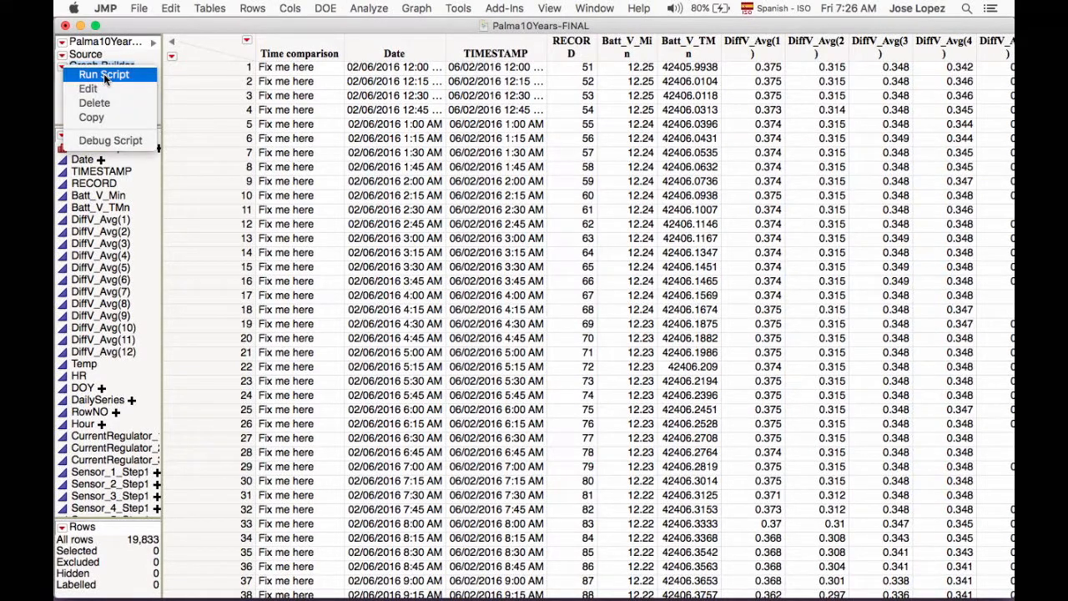
click(104, 73)
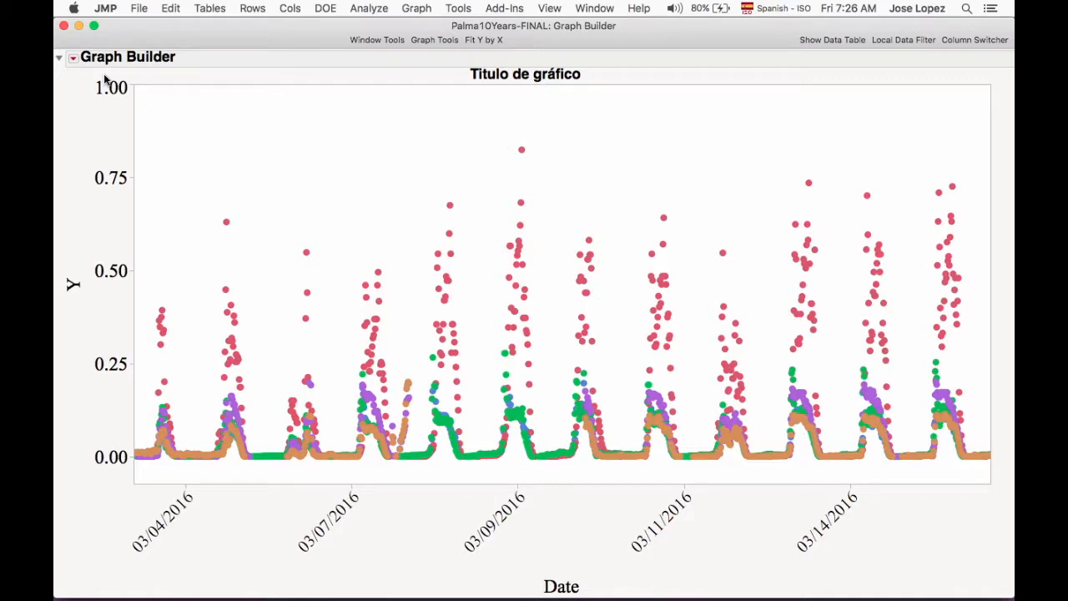
key(super+w)
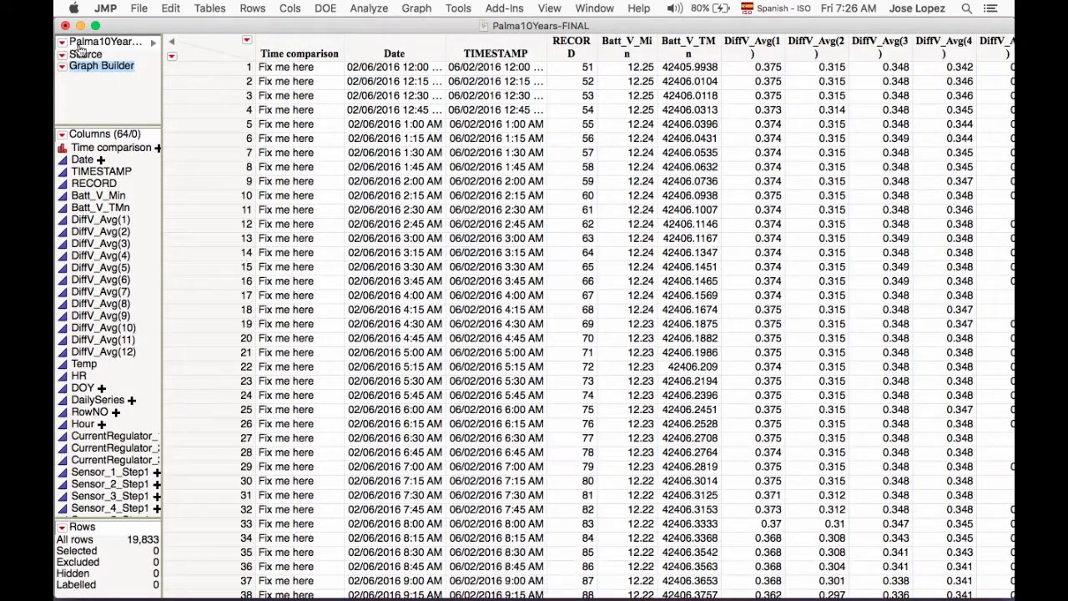
click(112, 101)
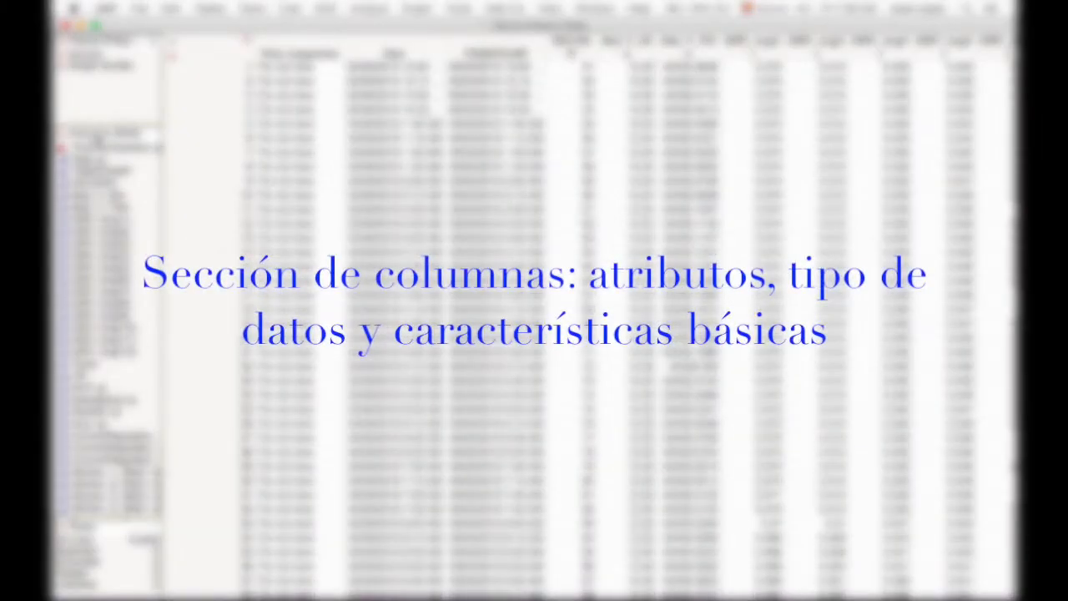
Look through the table's column list and change the RECORD column's data type to Character in its column info
scroll(104, 304, down, 5)
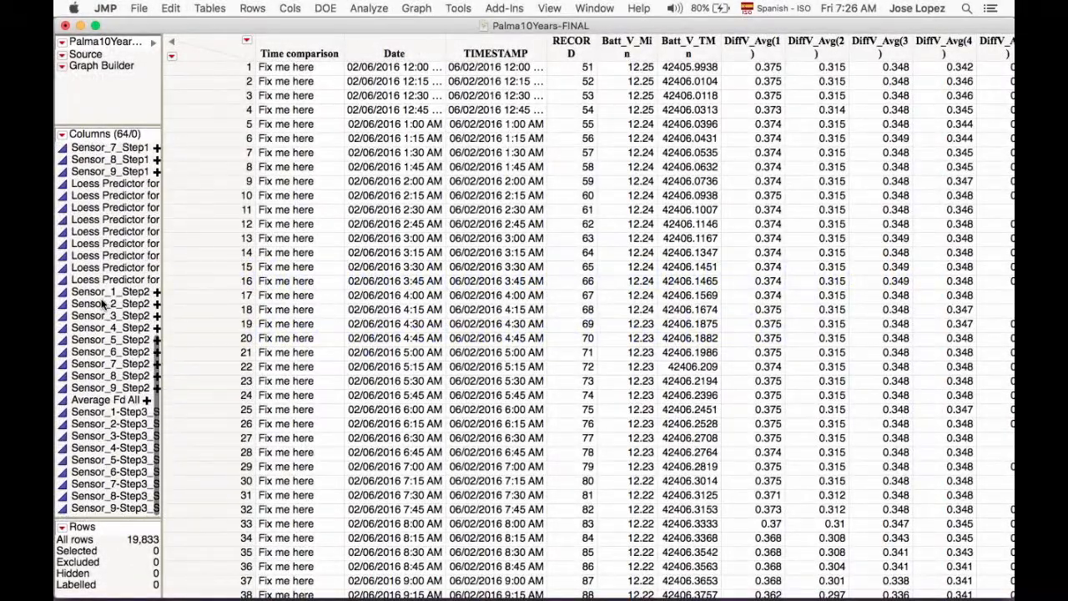
scroll(102, 305, up, 10)
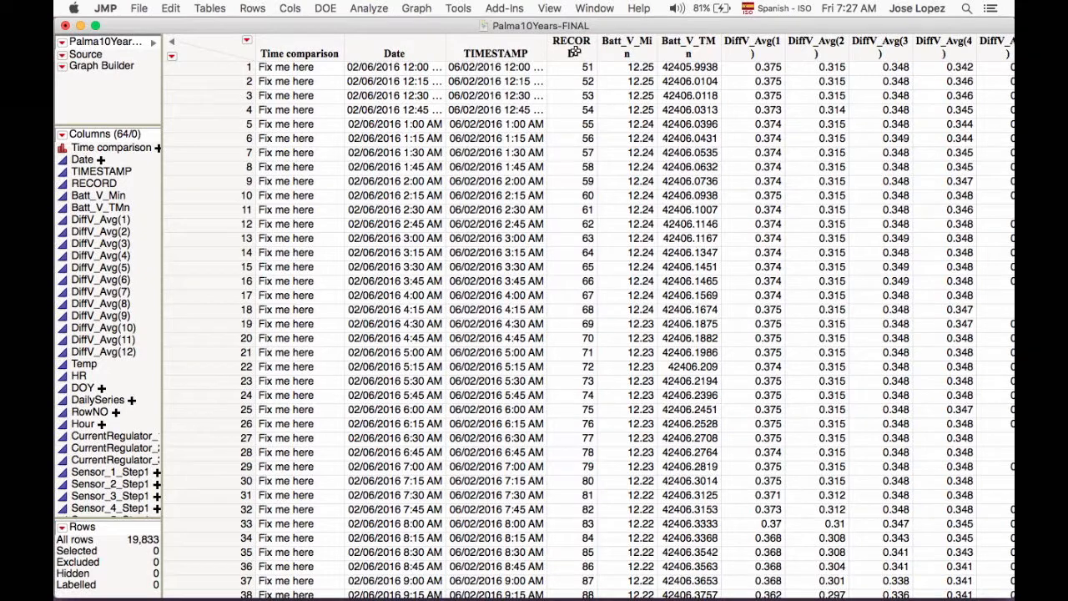
click(574, 51)
right_click(574, 52)
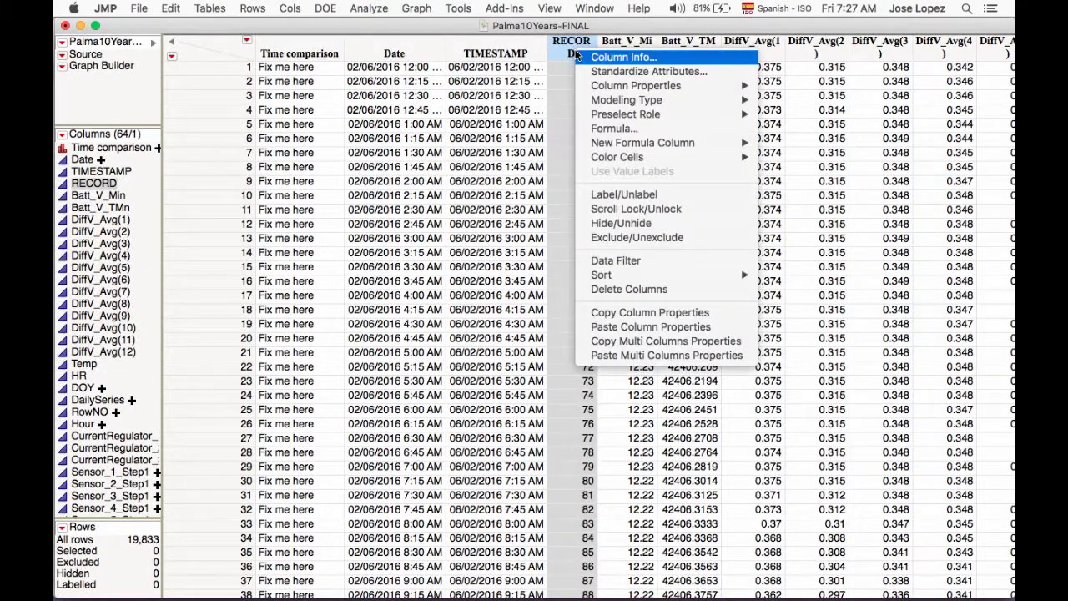
click(639, 58)
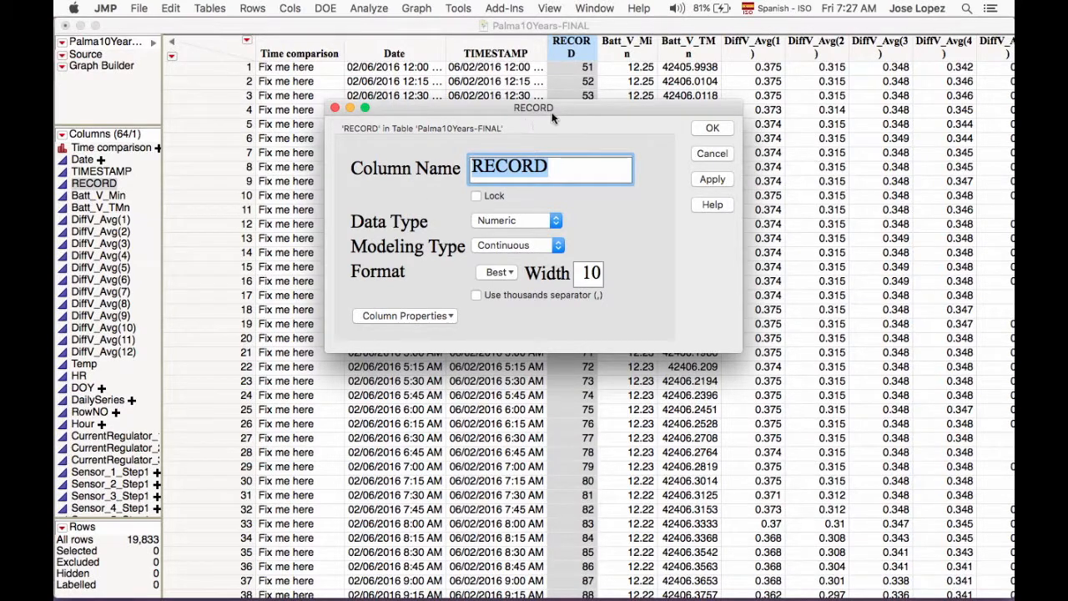
click(526, 221)
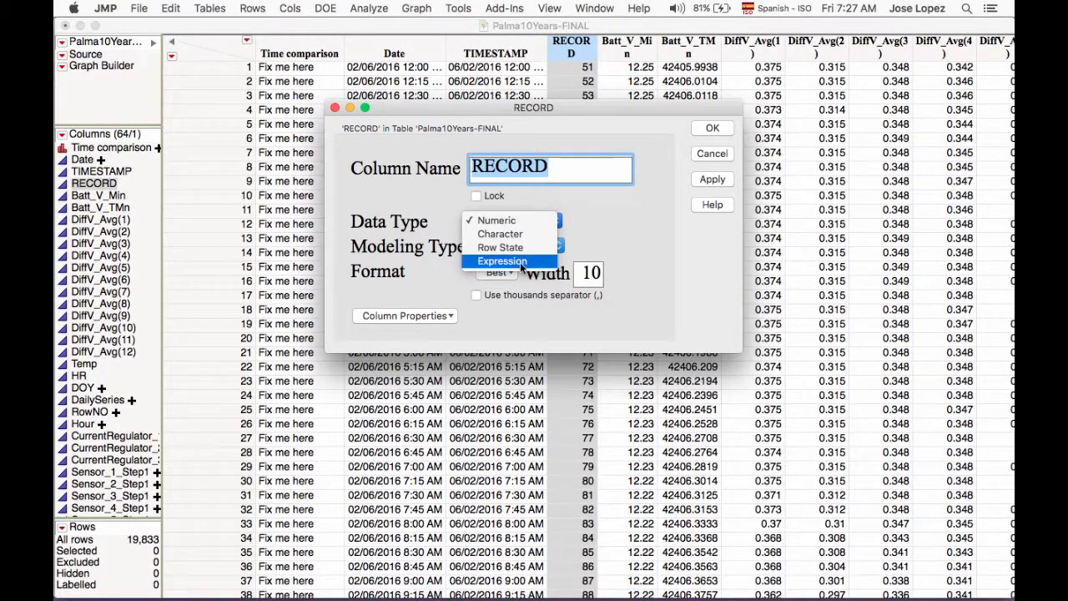
click(518, 234)
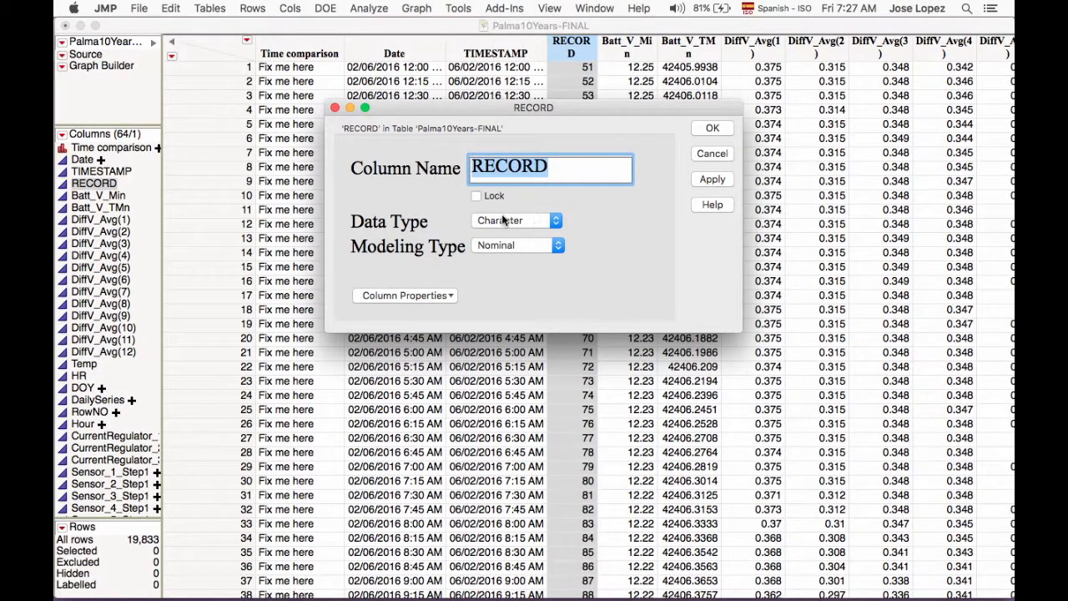
Set the RECORD column's modeling type to Ordinal and accept the column changes
click(531, 251)
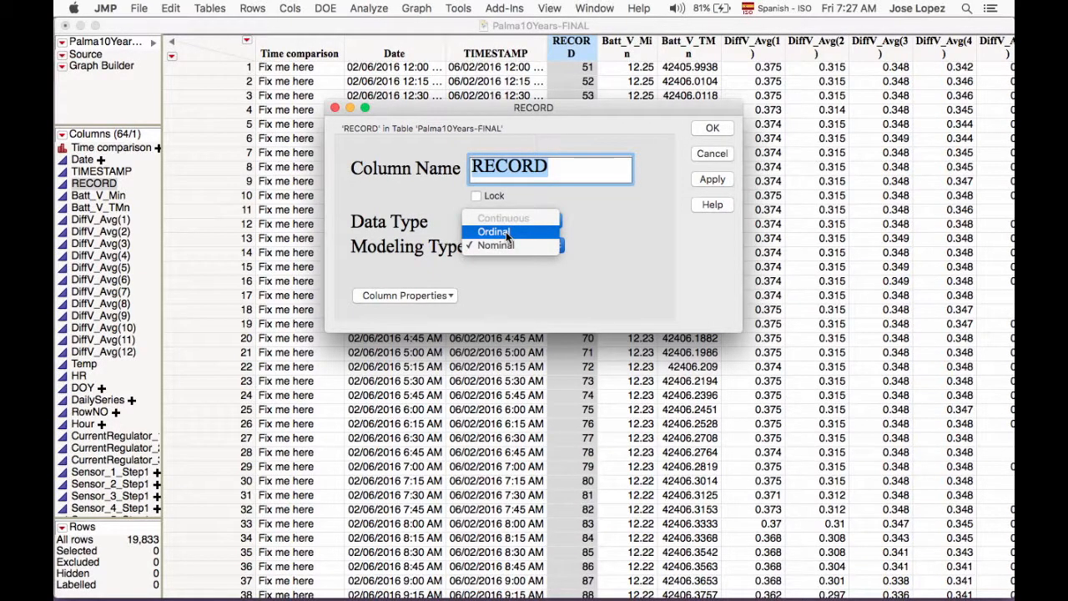
click(630, 230)
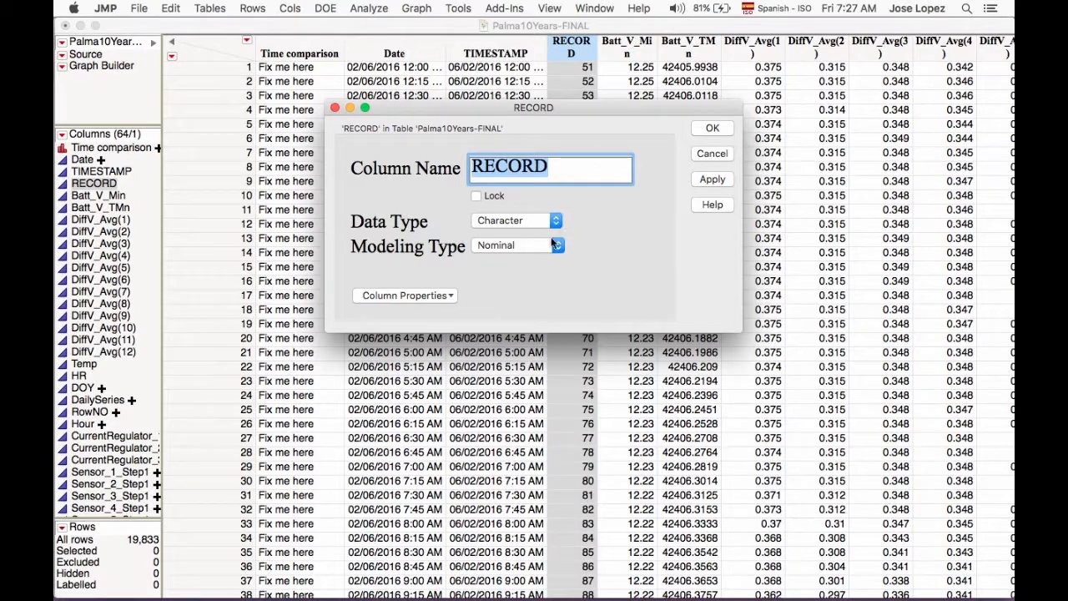
click(525, 245)
click(505, 231)
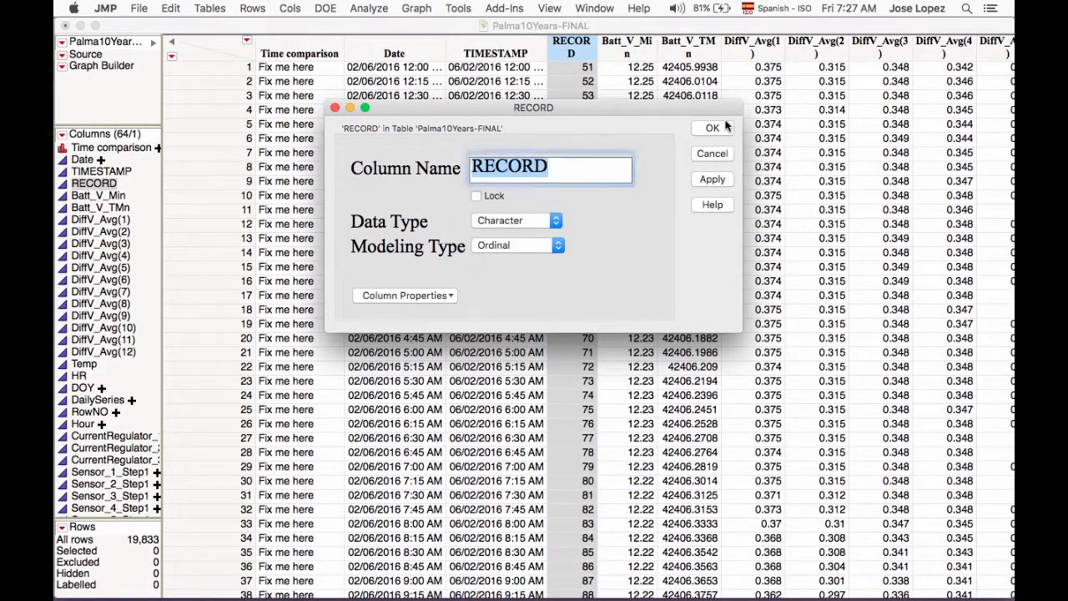
click(715, 126)
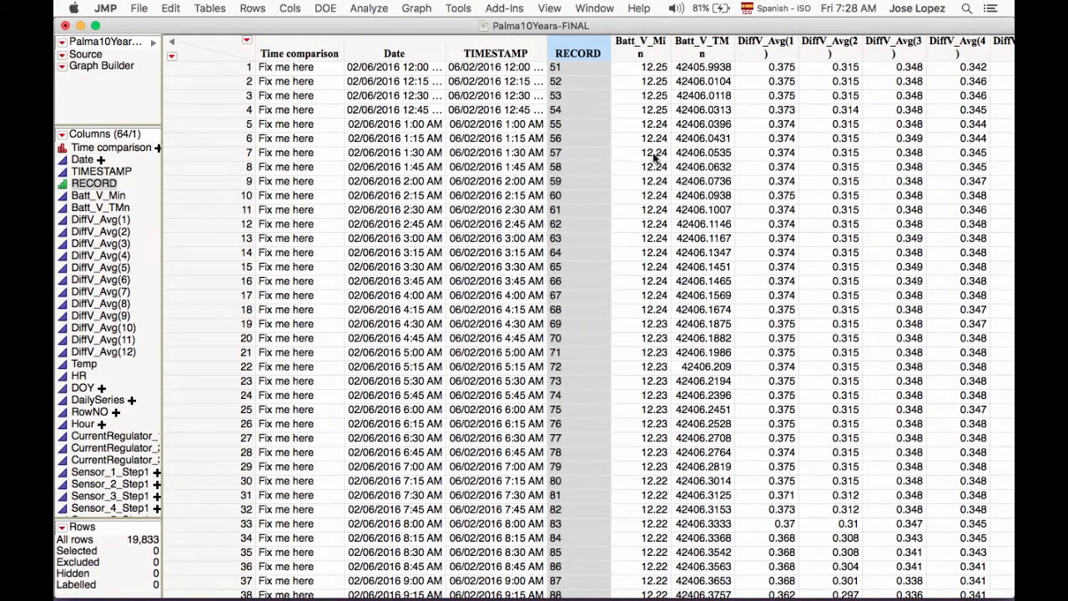
Widen the column list to fit the full column names and look through the Step1, Loess Predictor, Step2 and SapFlux columns
scroll(584, 123, right, 8)
scroll(585, 123, left, 8)
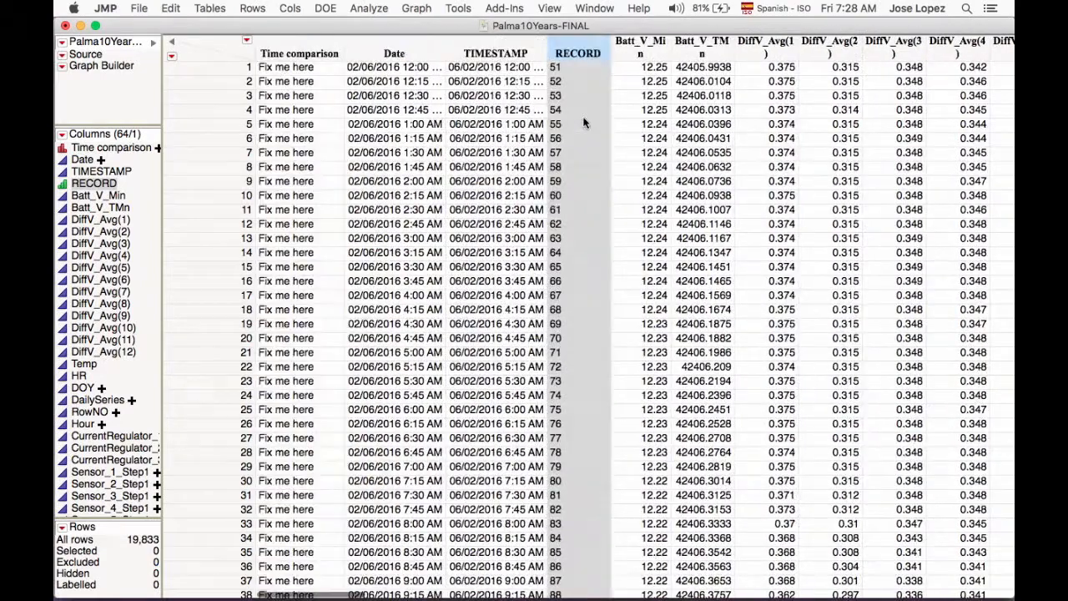
scroll(96, 357, down, 10)
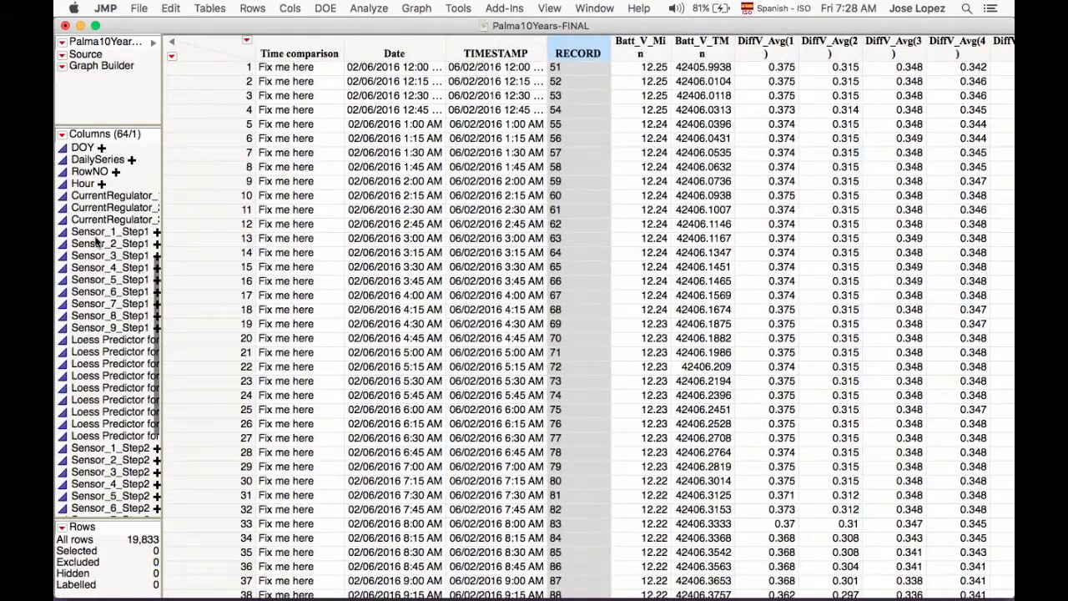
scroll(97, 267, down, 5)
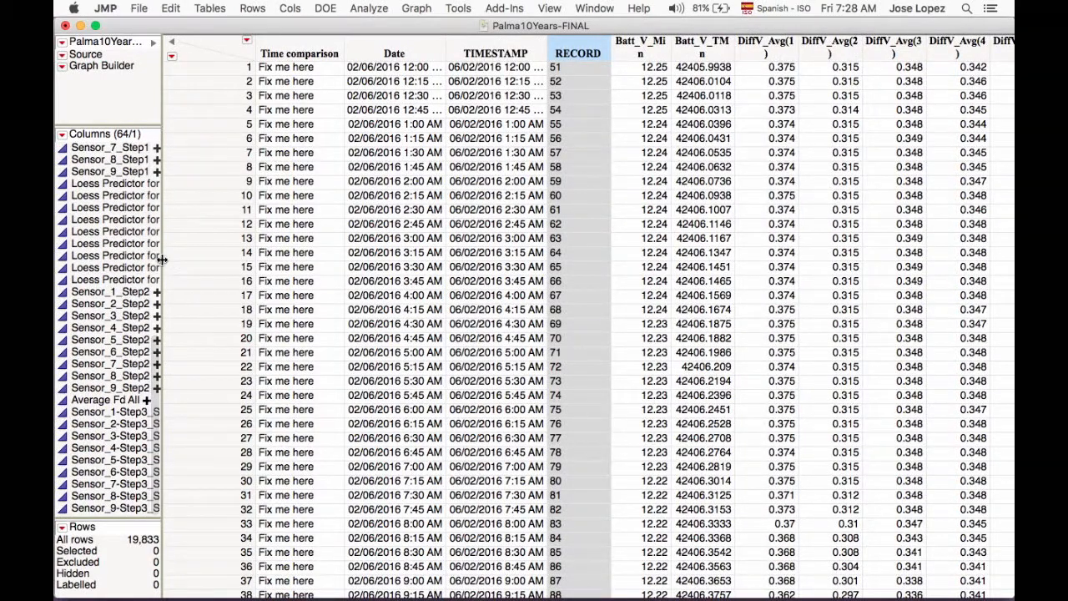
drag(160, 259, 318, 266)
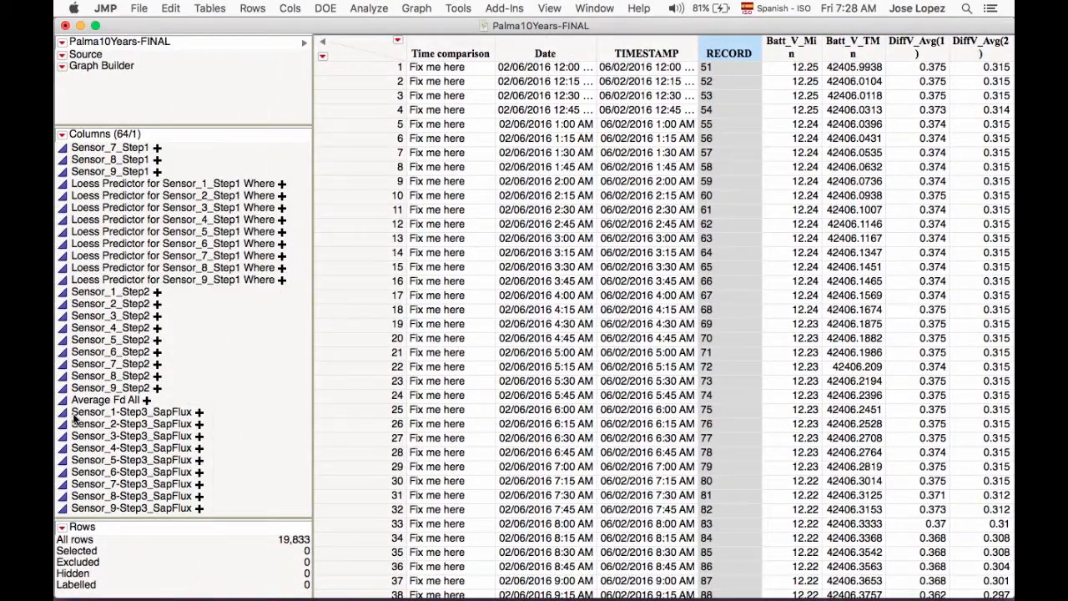
scroll(203, 261, up, 2)
scroll(202, 260, up, 3)
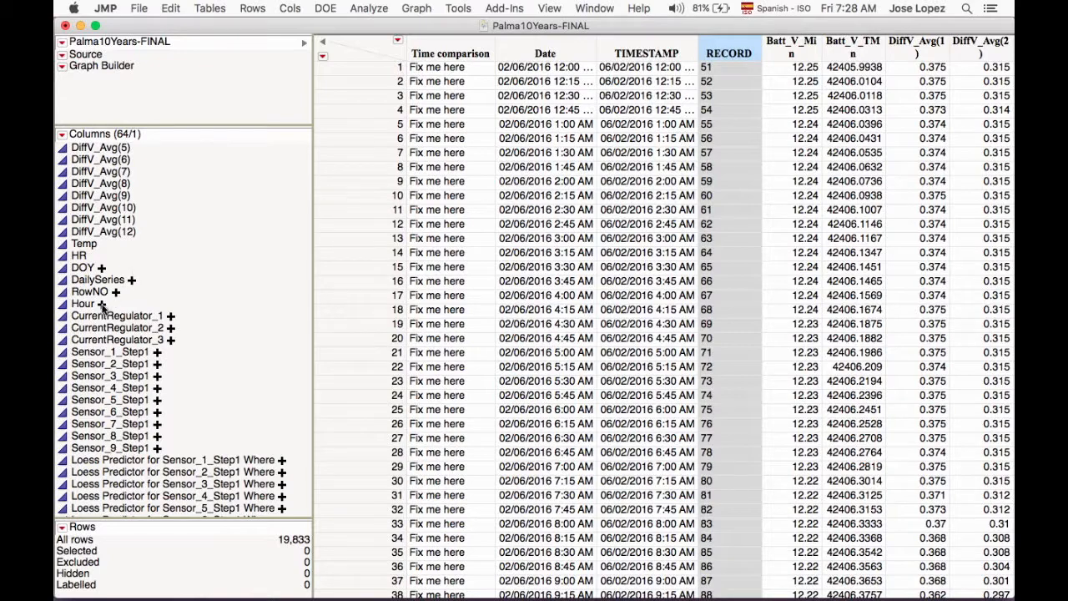
scroll(165, 411, down, 5)
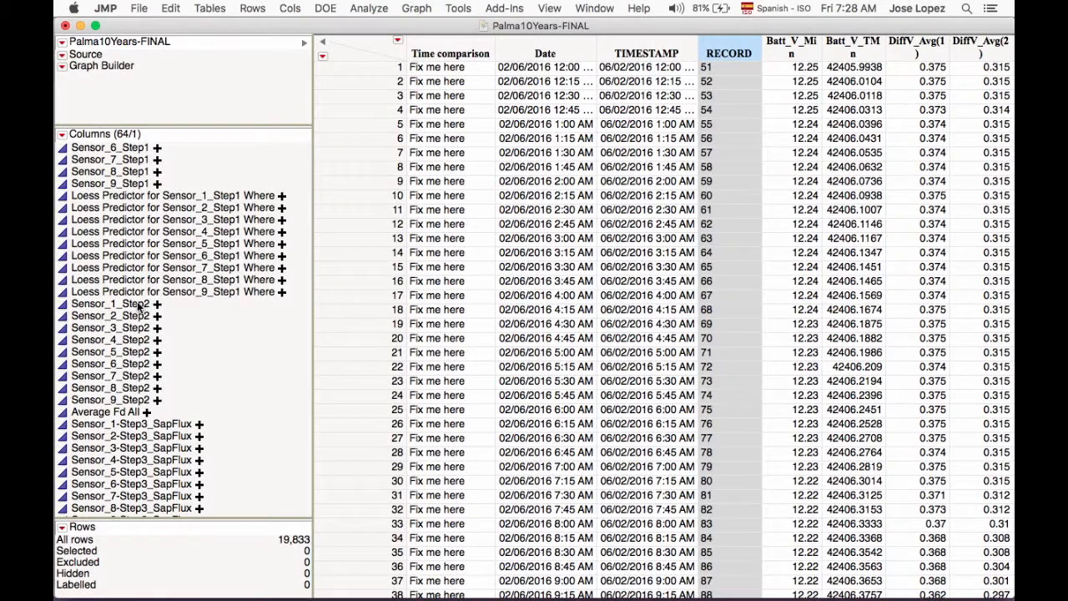
Open the formula of the Sensor_1_Step2 column, examine its conditional expressions and close the formula editor
click(139, 307)
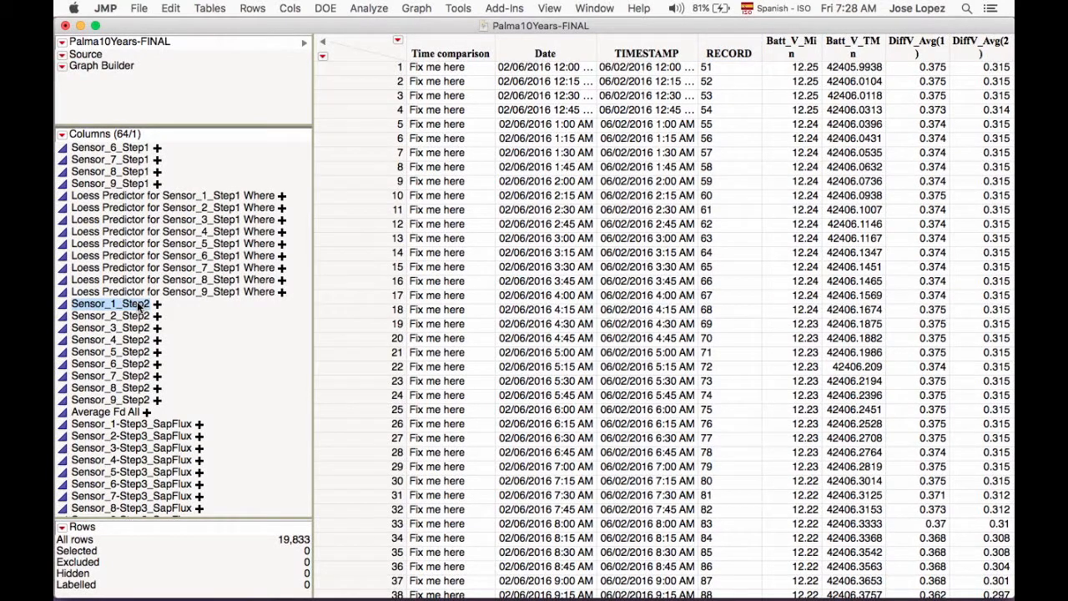
right_click(139, 306)
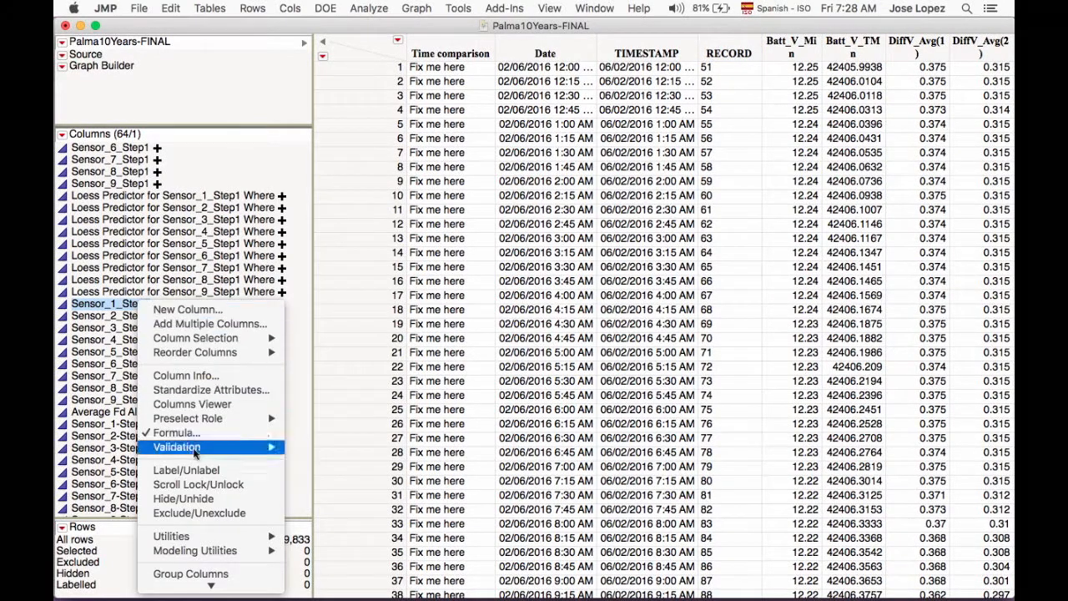
click(177, 432)
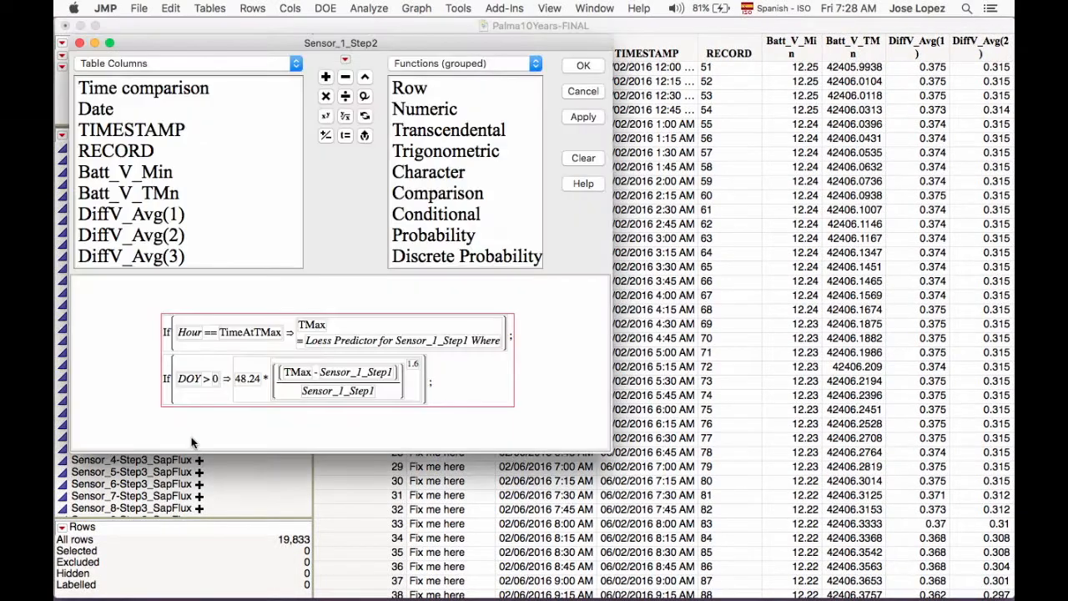
click(554, 329)
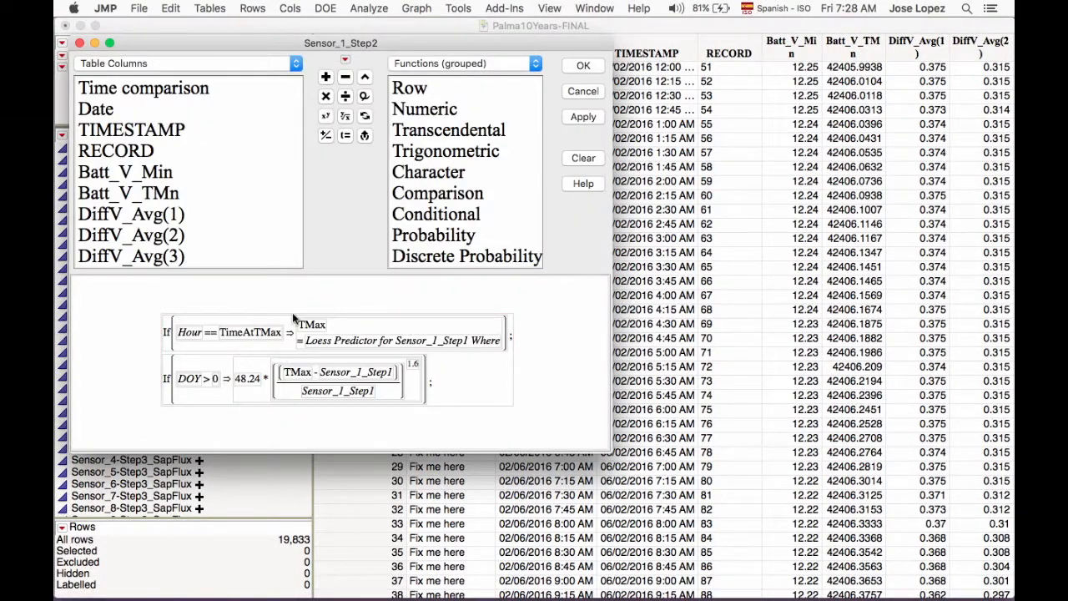
click(80, 42)
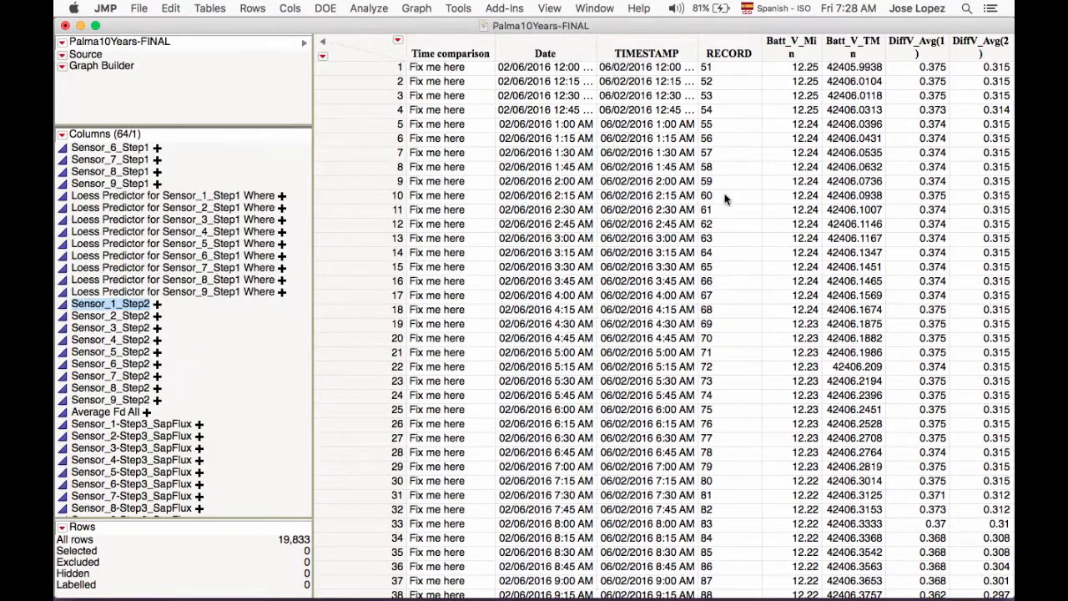
Open the formula of the Sensor_8-Step3_SapFlux column, examine its terms and divisors, and close the formula editor
scroll(726, 198, right, 20)
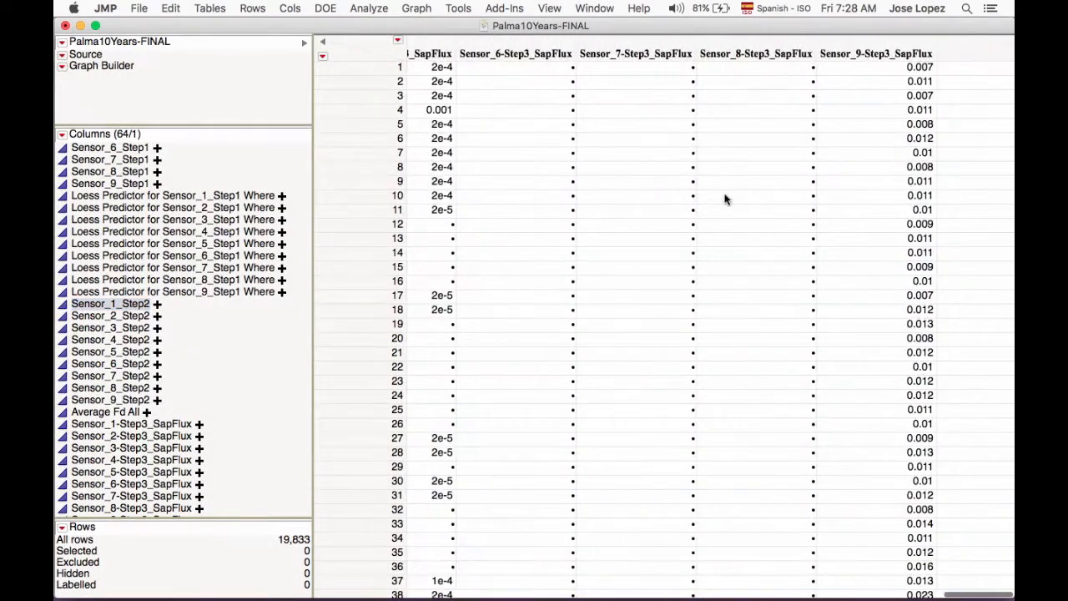
click(743, 49)
right_click(743, 49)
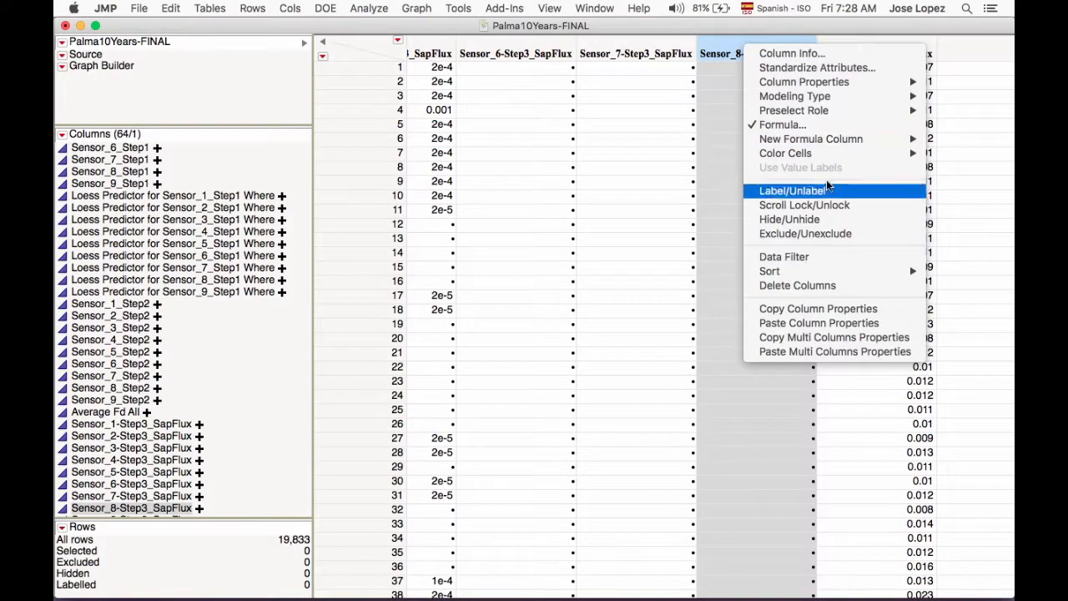
click(808, 124)
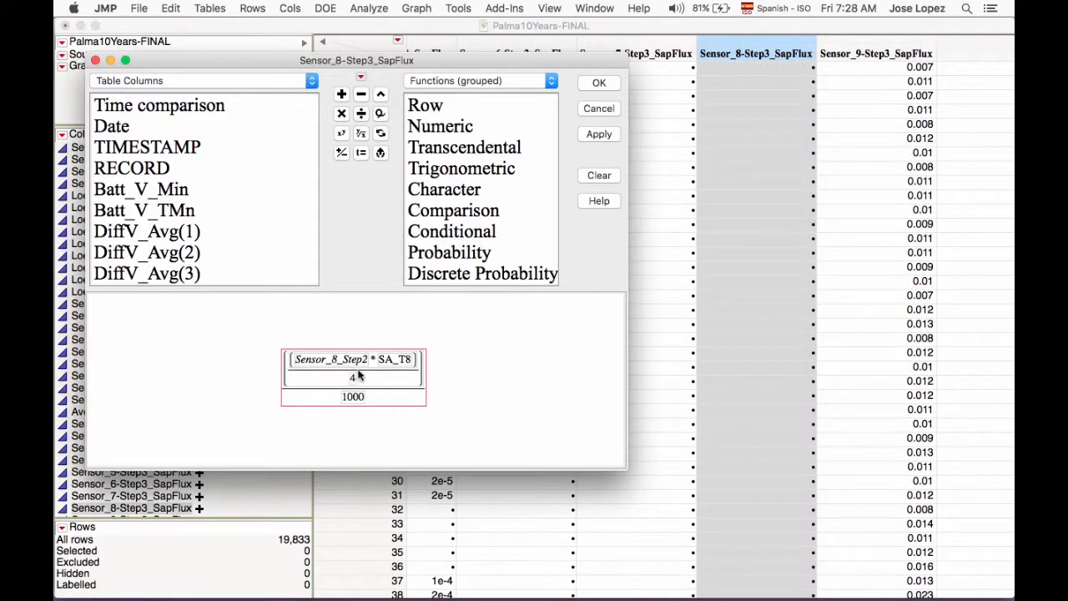
click(348, 399)
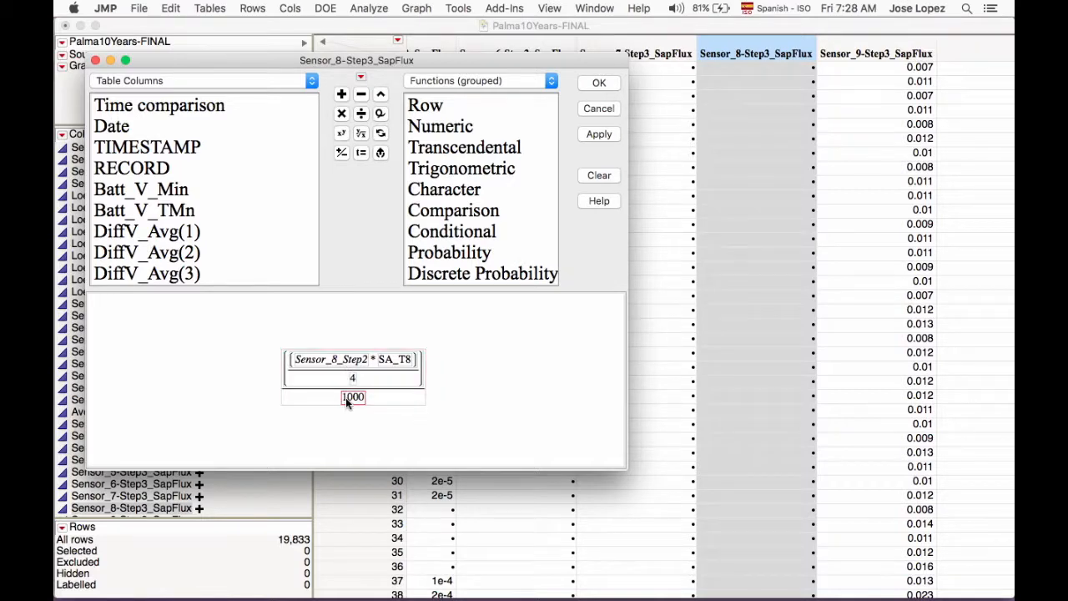
click(599, 83)
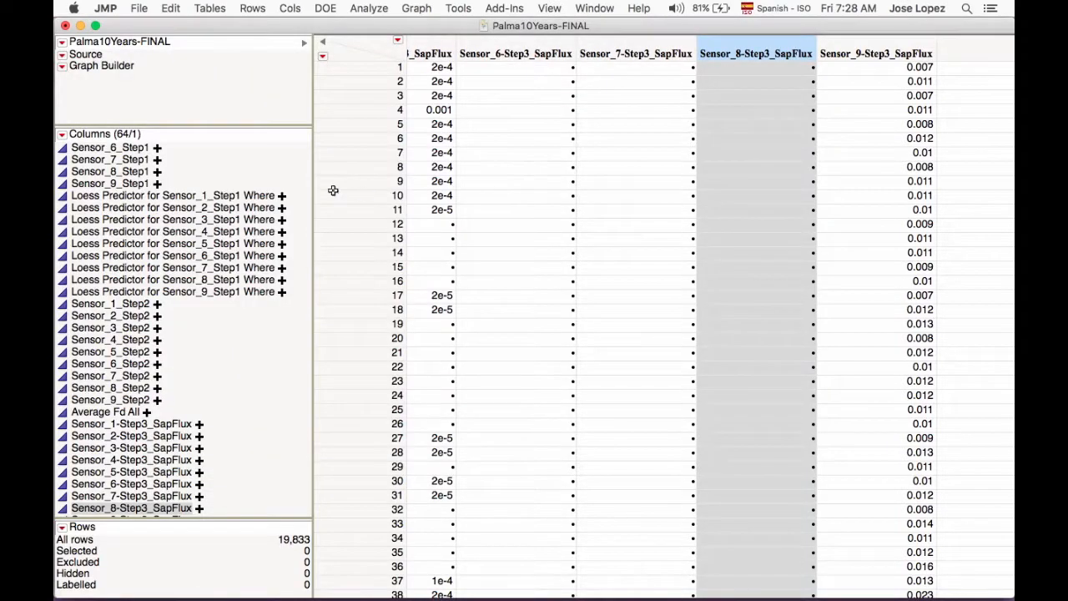
Look through the column list, the row summary and the data grid from the original data columns to the calculated sensor columns
scroll(179, 334, down, 1)
scroll(180, 334, up, 10)
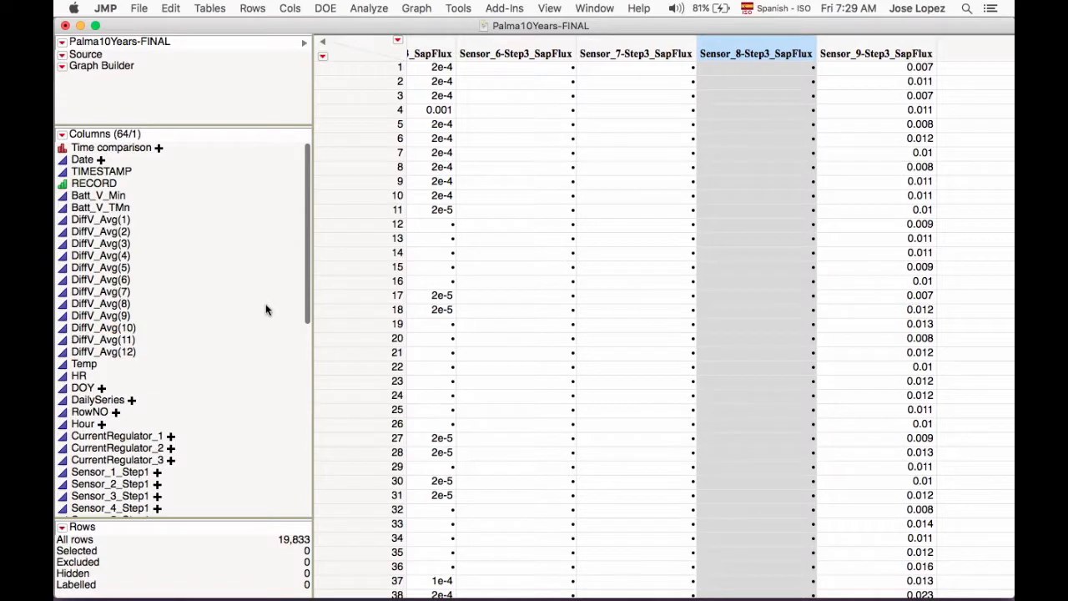
click(186, 552)
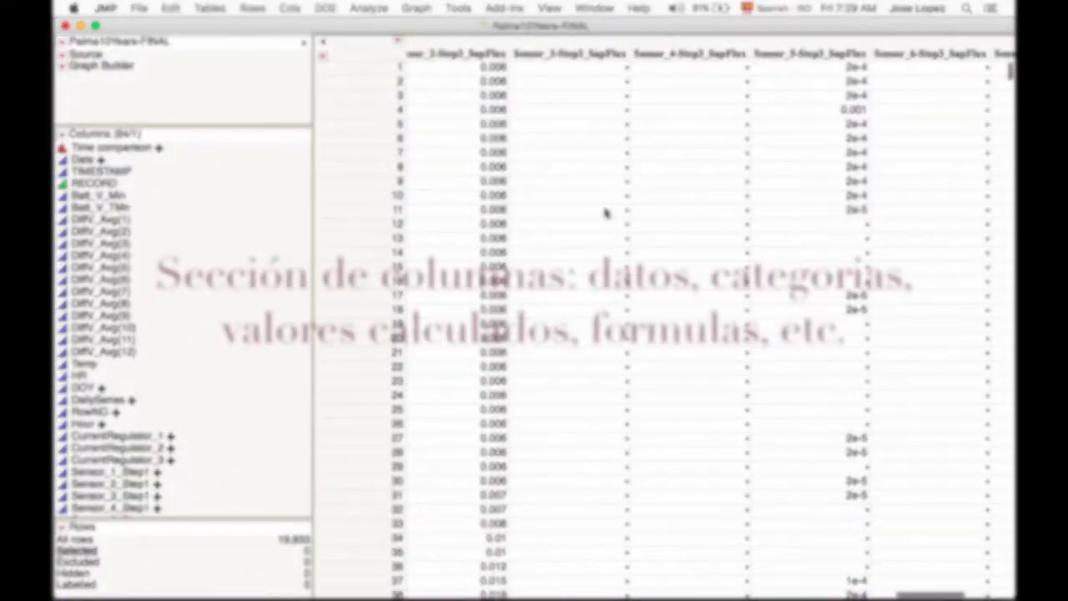
scroll(607, 215, left, 10)
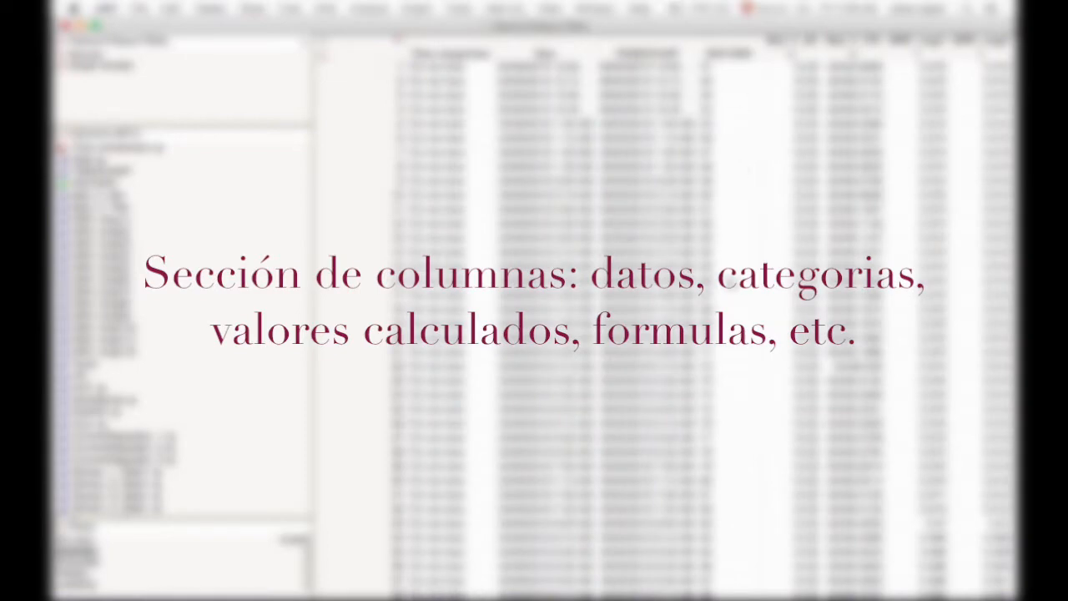
scroll(731, 285, right, 10)
scroll(731, 285, right, 10)
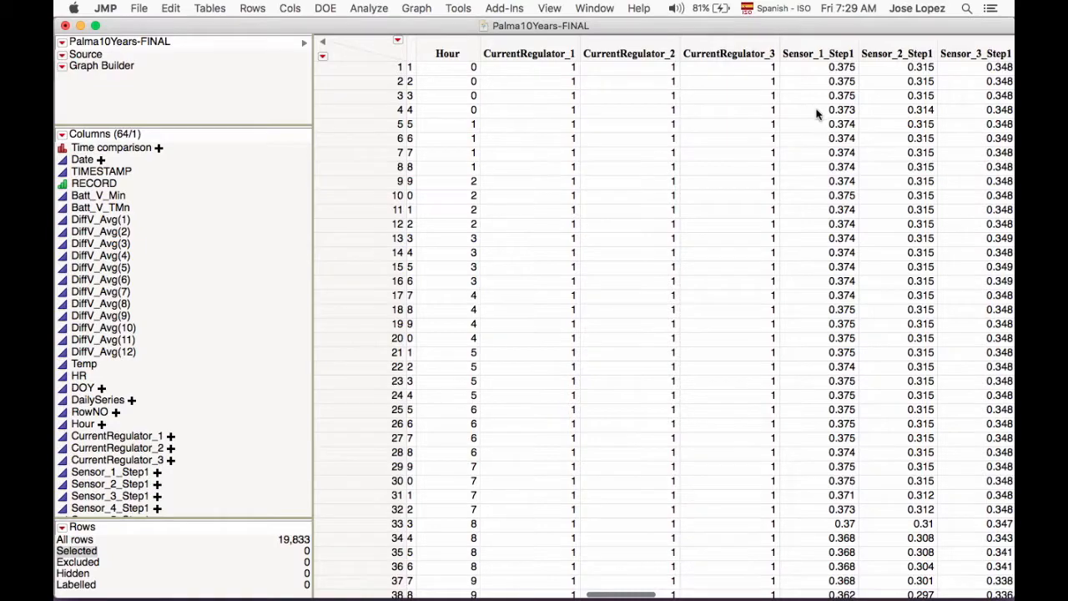
scroll(839, 243, right, 5)
scroll(838, 239, right, 10)
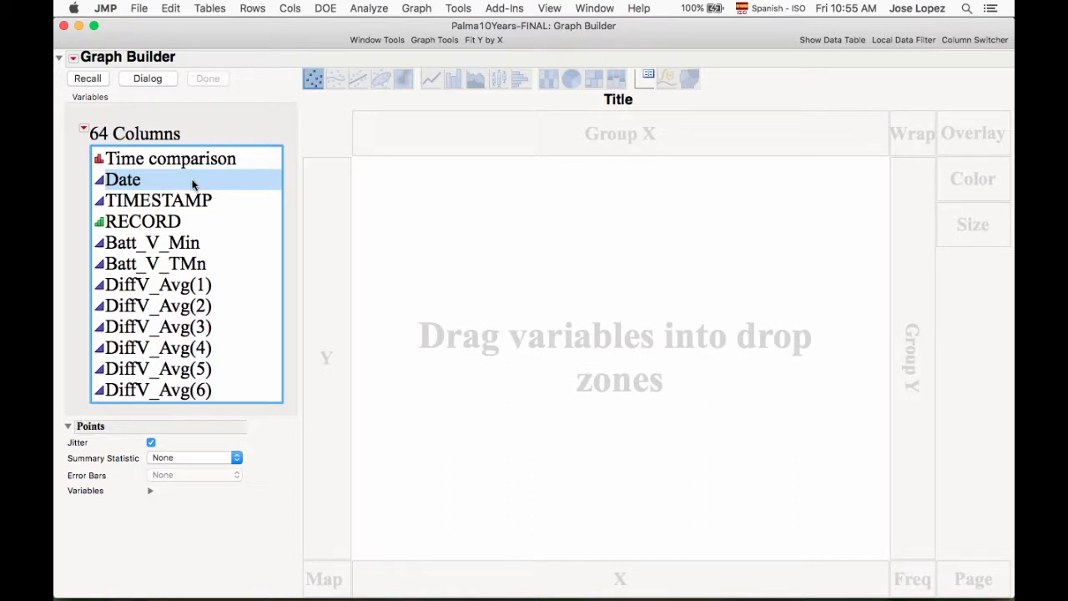
Plot Temp on the Y axis against Date on the X axis and remove the smoother line from the graph
scroll(193, 185, down, 15)
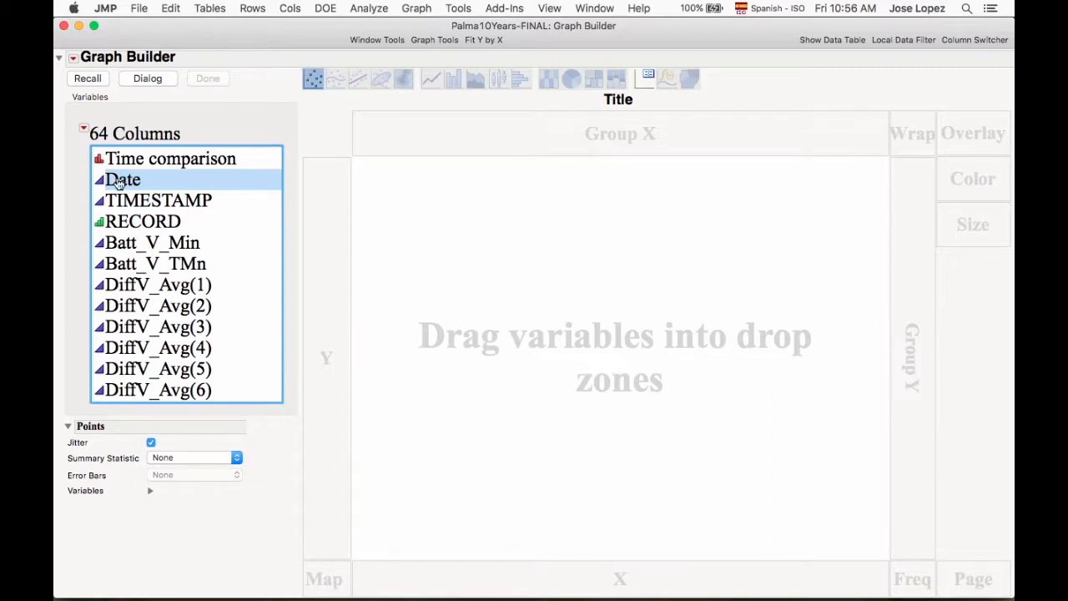
drag(118, 184, 566, 481)
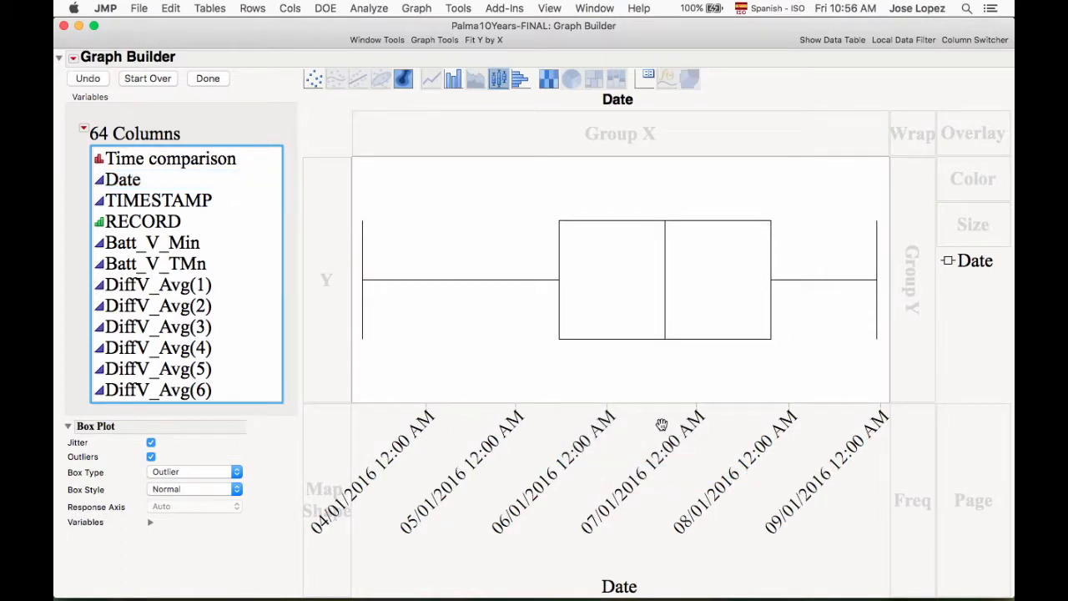
scroll(191, 302, down, 5)
scroll(192, 302, down, 5)
scroll(176, 263, up, 2)
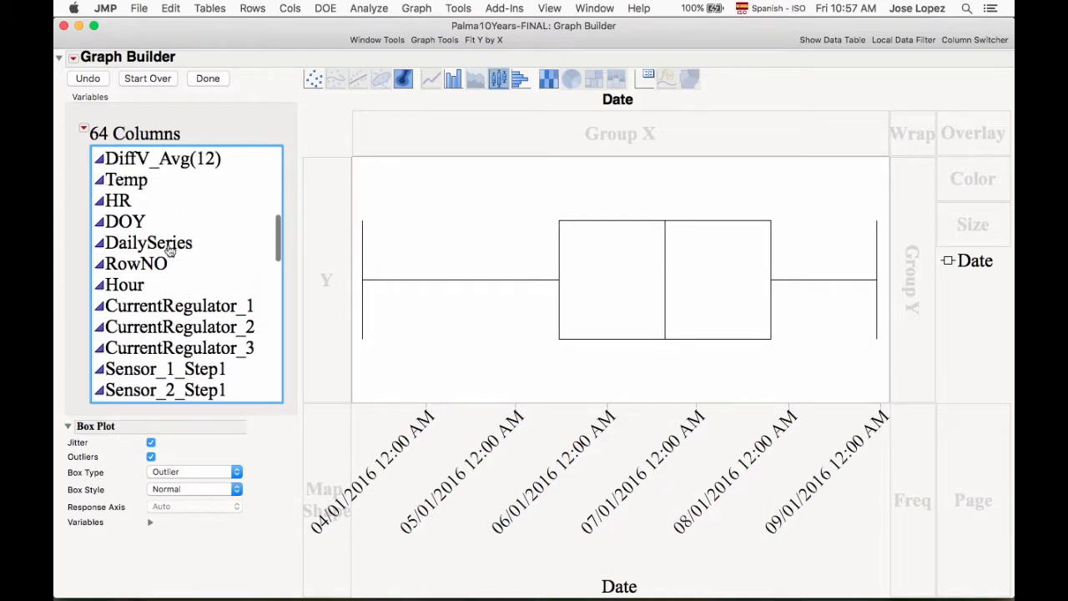
click(133, 187)
drag(134, 187, 318, 226)
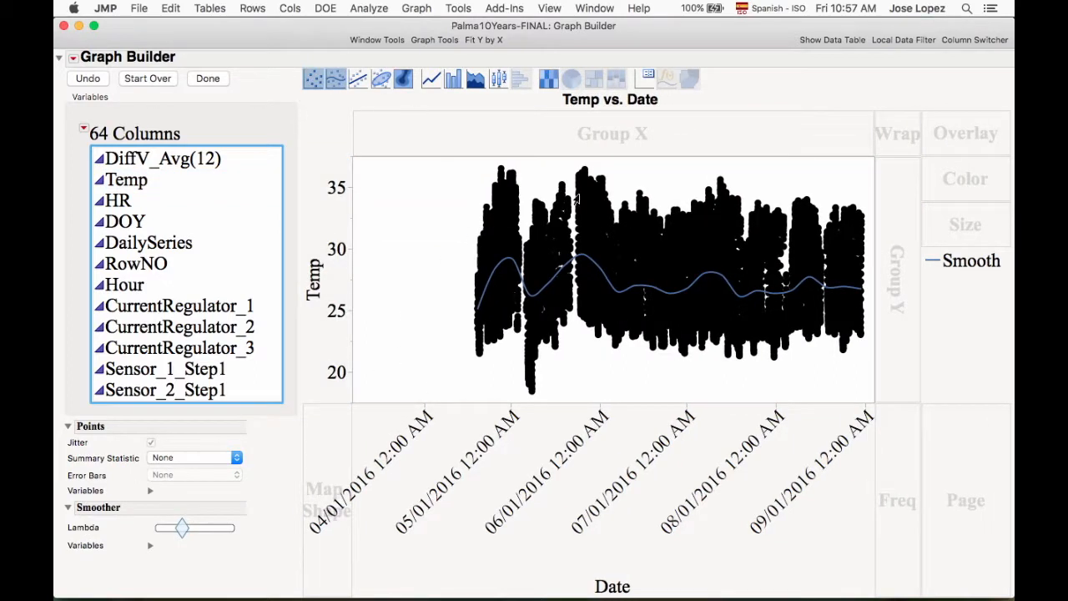
mouse_move(630, 251)
click(336, 84)
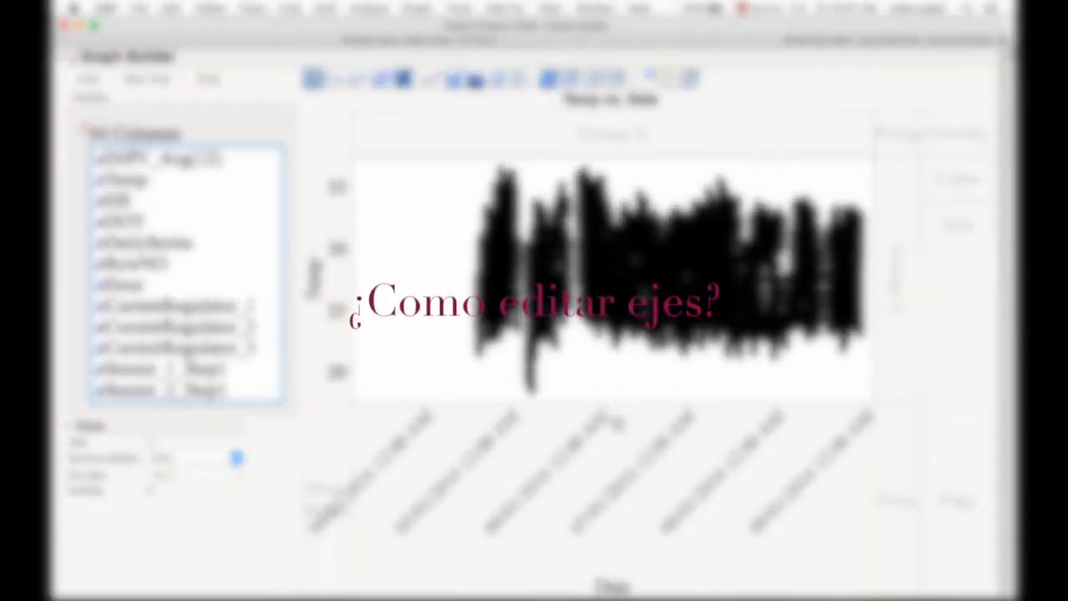
Set the Date axis number format to the m/d/y date format in the X axis settings
double_click(617, 422)
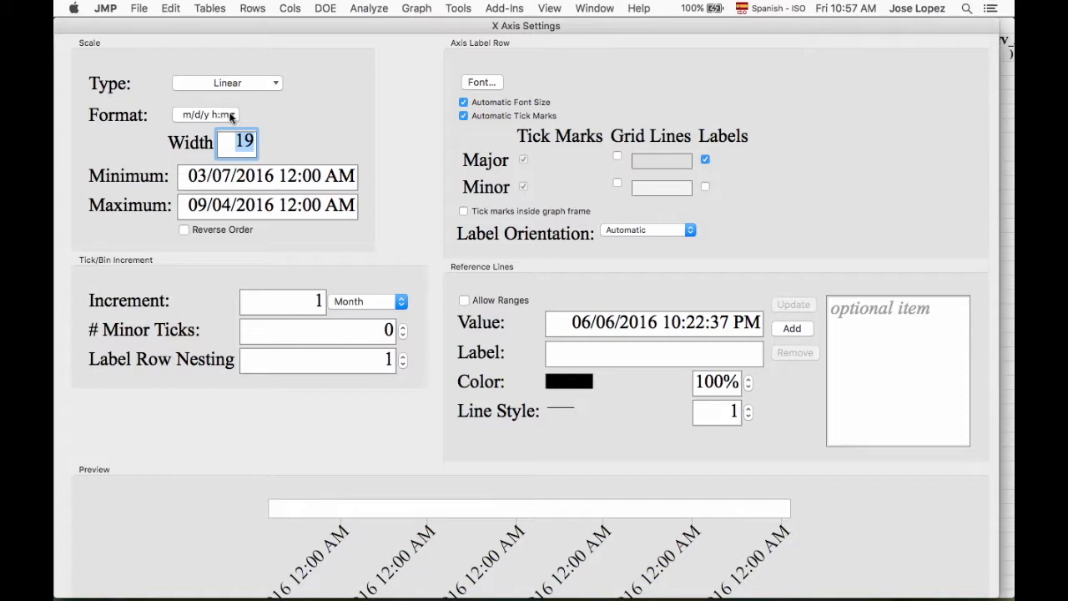
key(Escape)
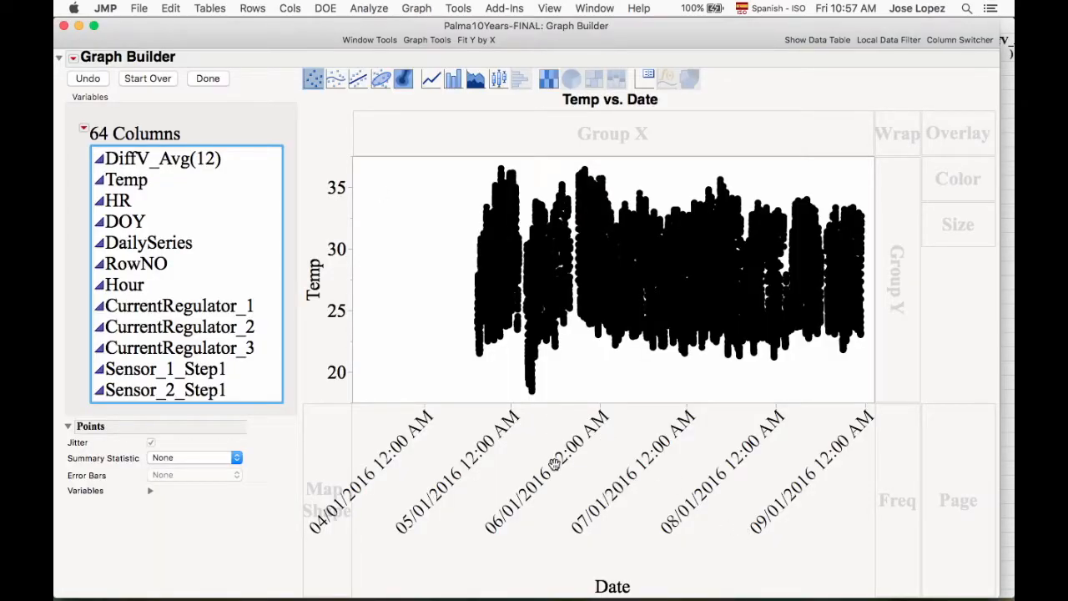
double_click(589, 430)
click(227, 114)
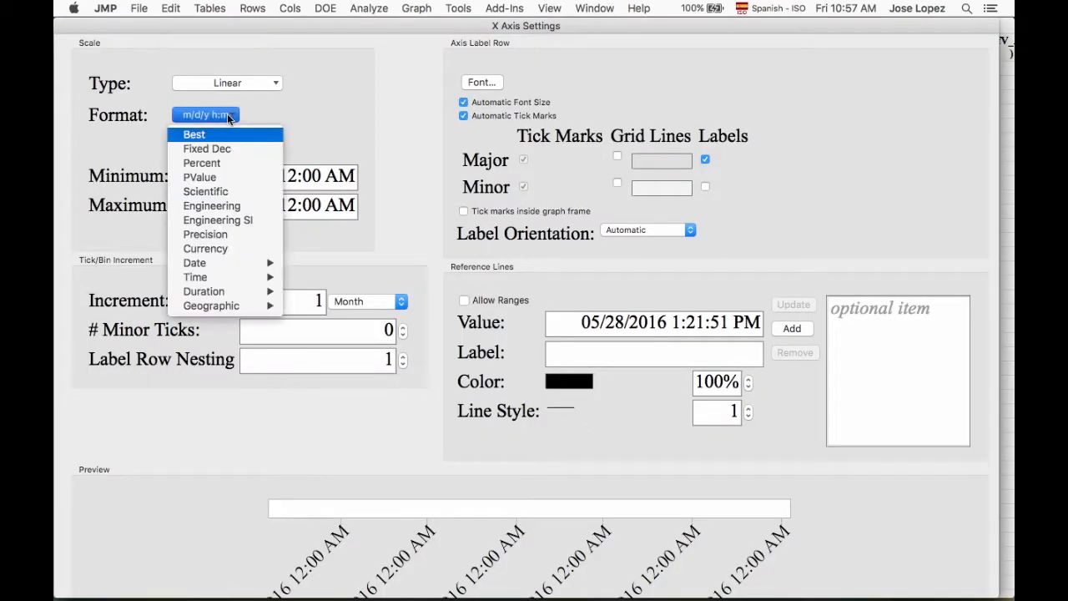
mouse_move(223, 271)
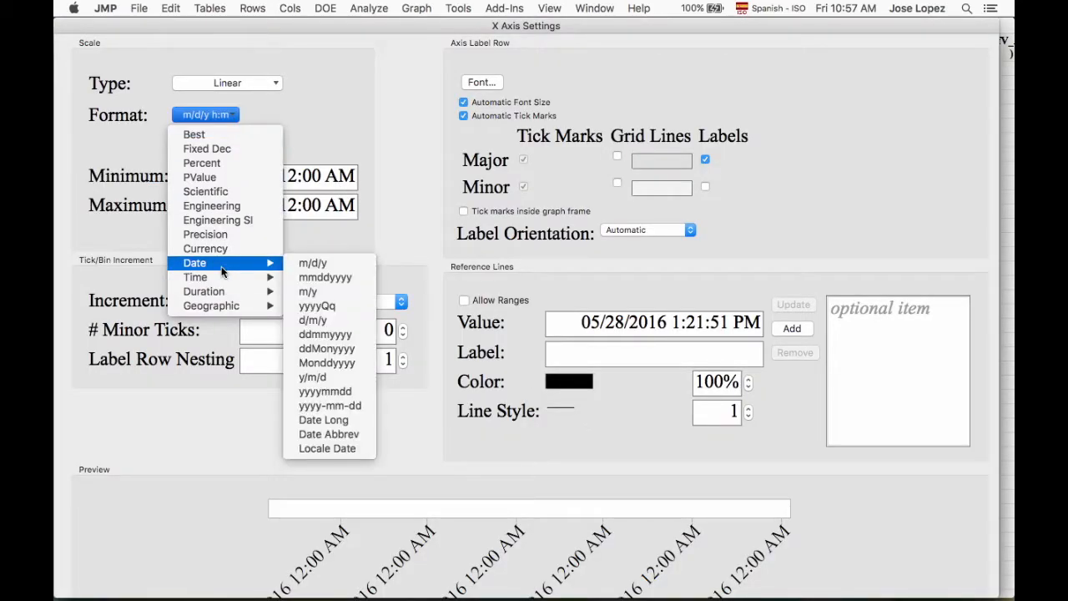
click(313, 264)
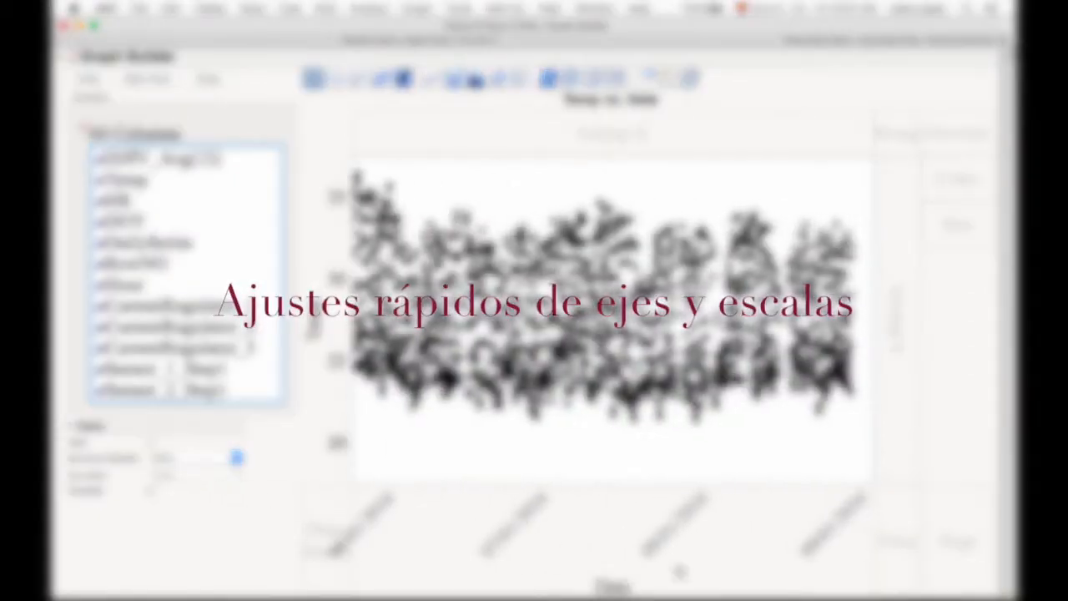
Rescale the Date axis to span about 07/25/2016 to 08/03/2016 and the Temp axis to span about 20 to 41
drag(895, 502, 689, 495)
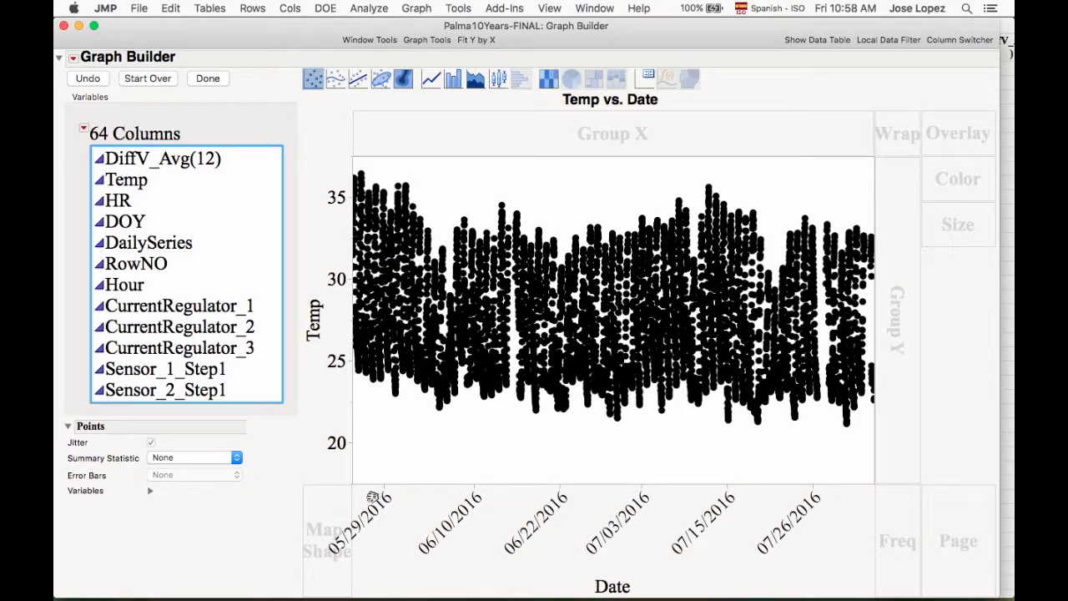
drag(377, 498, 201, 502)
drag(382, 496, 388, 520)
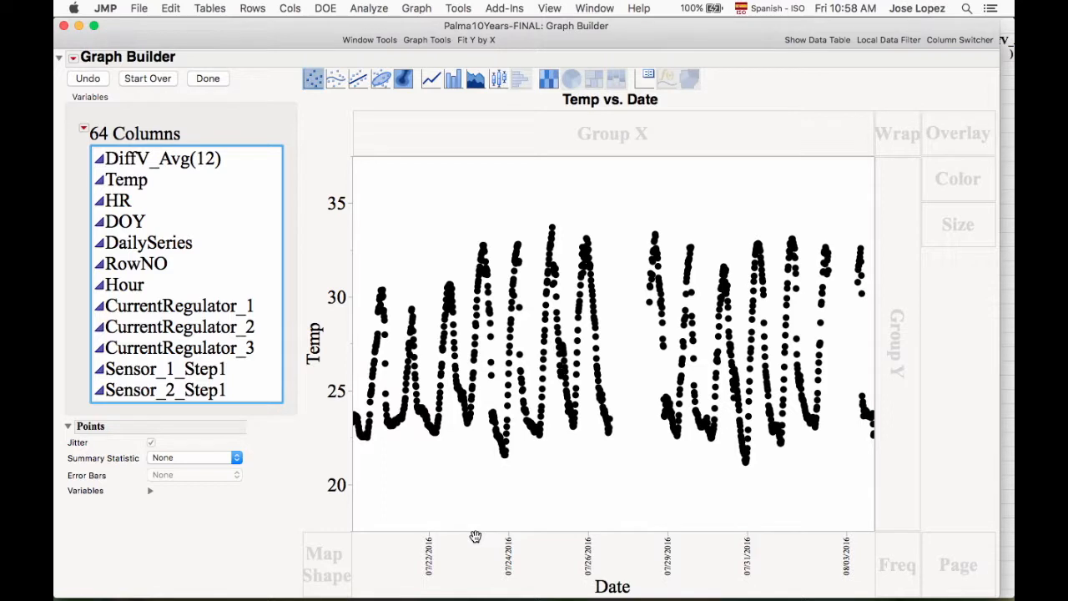
drag(474, 535, 207, 517)
drag(336, 189, 334, 218)
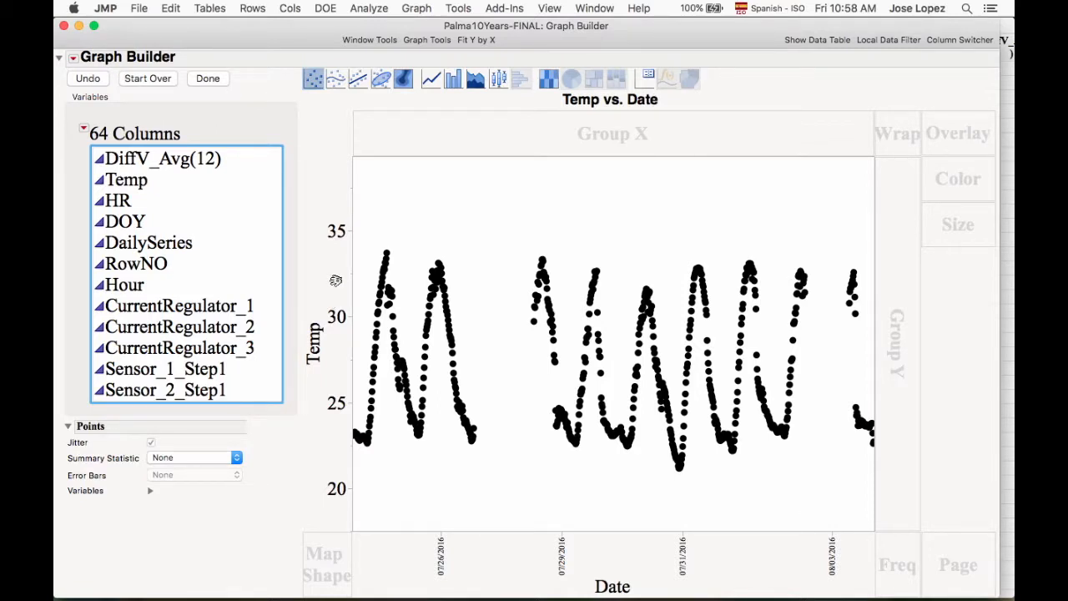
drag(336, 280, 326, 315)
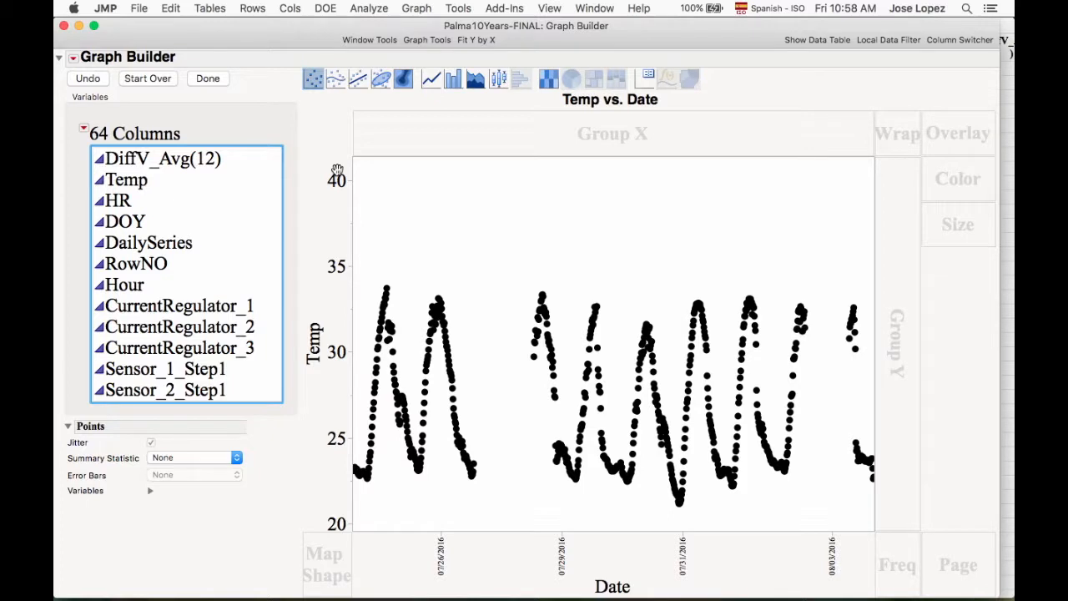
Rescale the Temp axis to about 20 to 36 and add HR above Temp on the Y axis, spanning about 34 to 100
drag(337, 171, 330, 82)
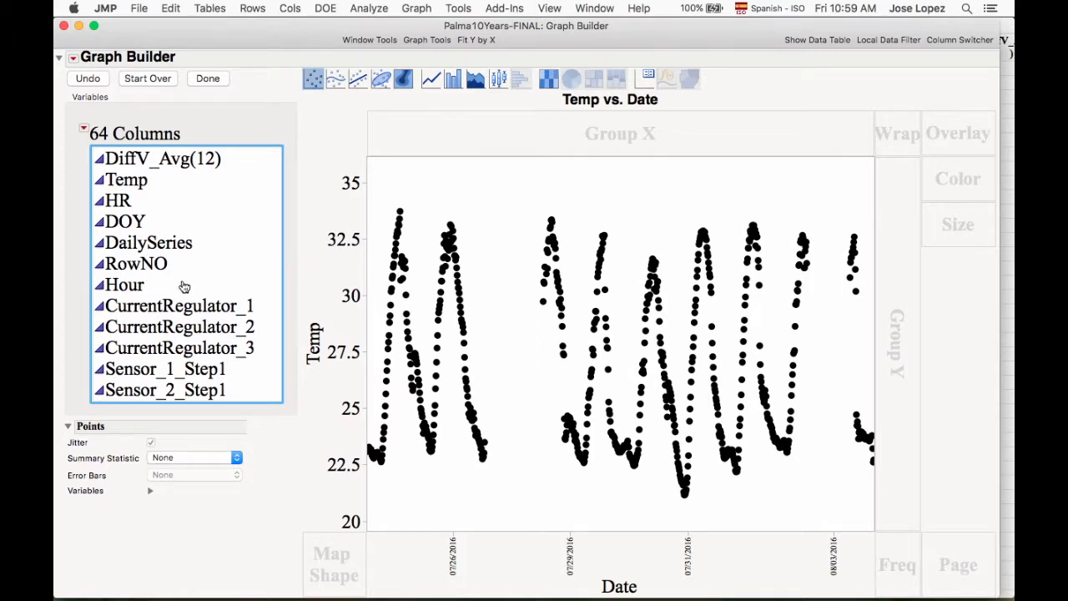
scroll(184, 286, down, 1)
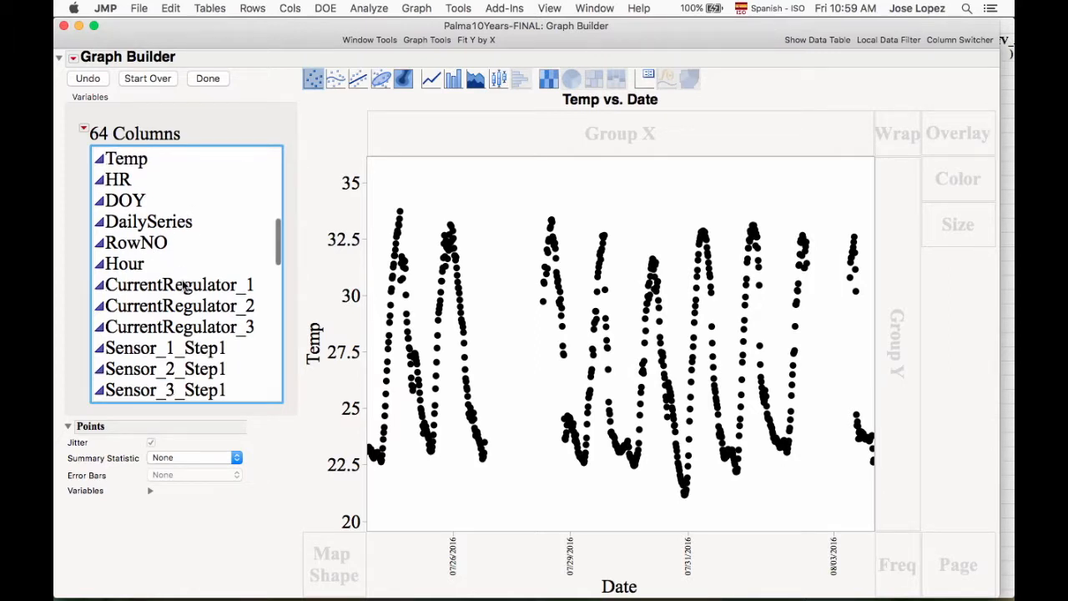
scroll(184, 286, up, 2)
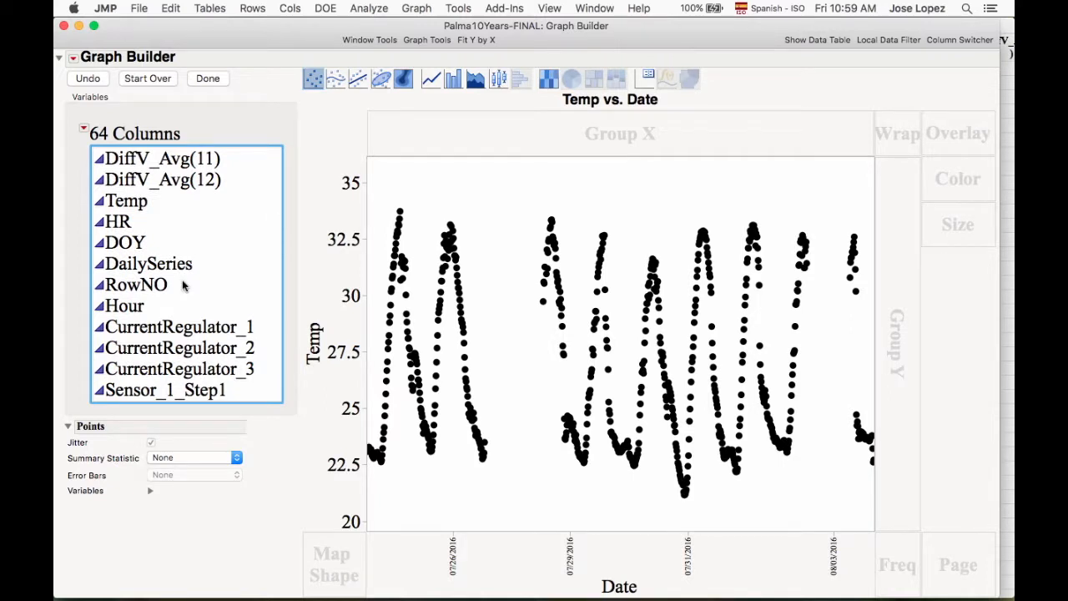
click(125, 224)
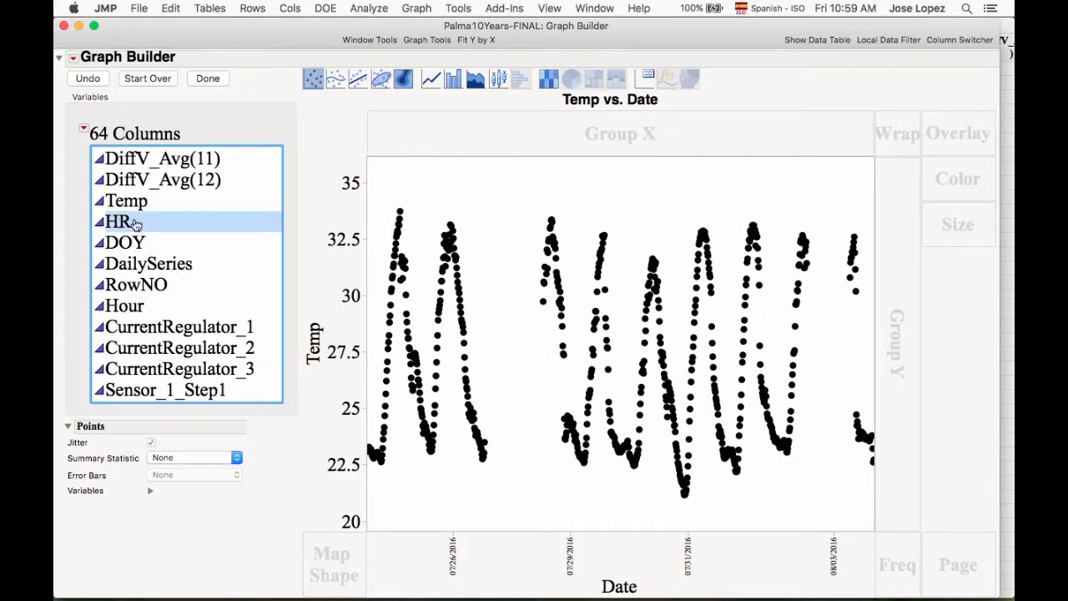
drag(133, 224, 346, 173)
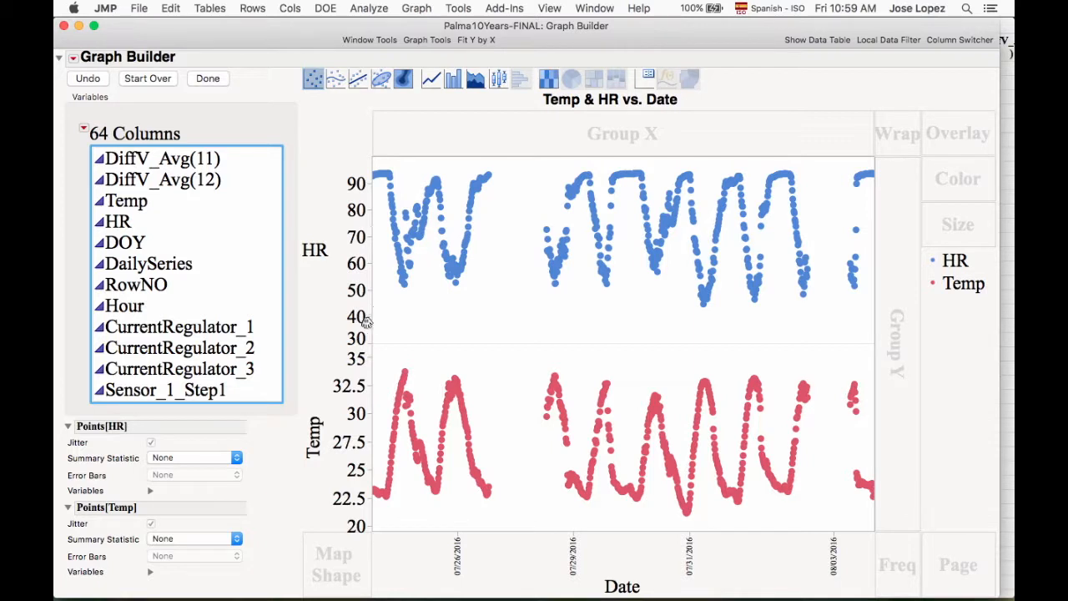
mouse_move(355, 322)
mouse_down()
mouse_move(352, 342)
mouse_move(346, 318)
mouse_move(353, 347)
mouse_move(353, 328)
mouse_up()
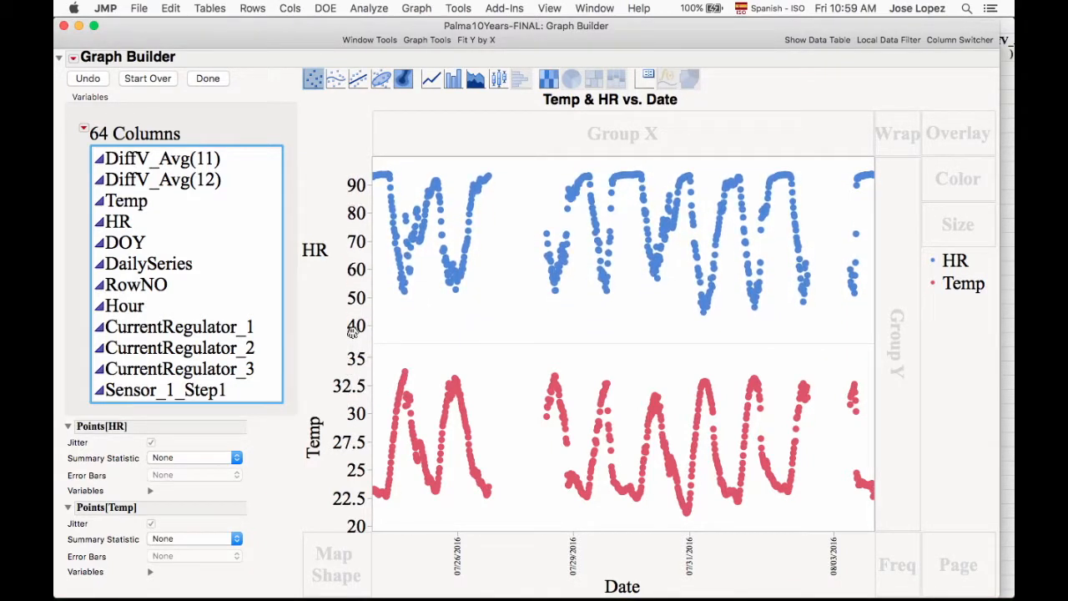
Shift the Date axis to about 07/16/2016 to 07/24/2016, and replace Date with DOY on the X axis
drag(398, 539, 822, 542)
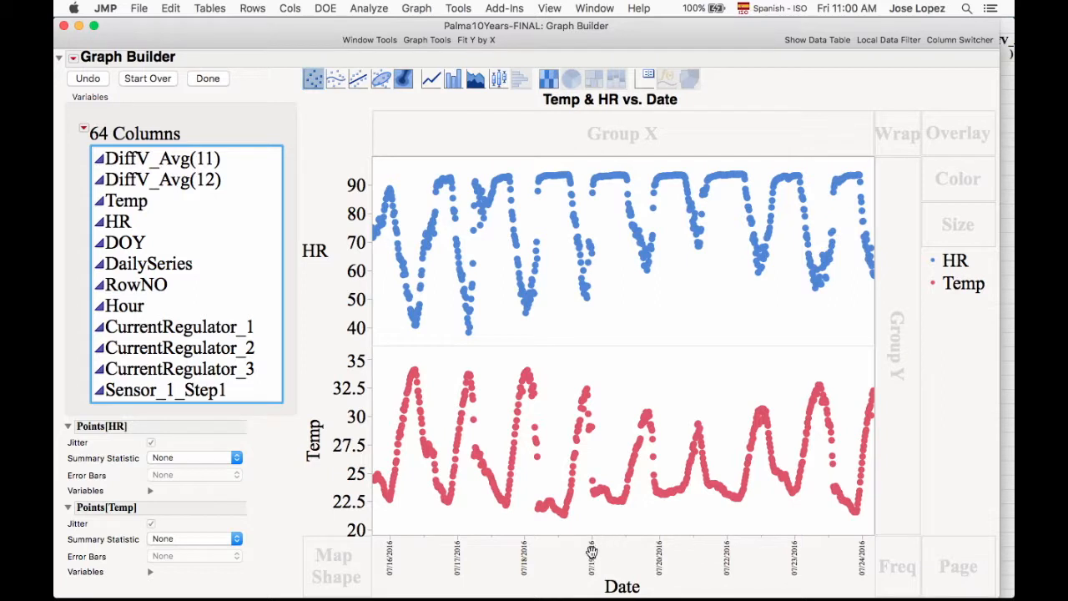
click(135, 248)
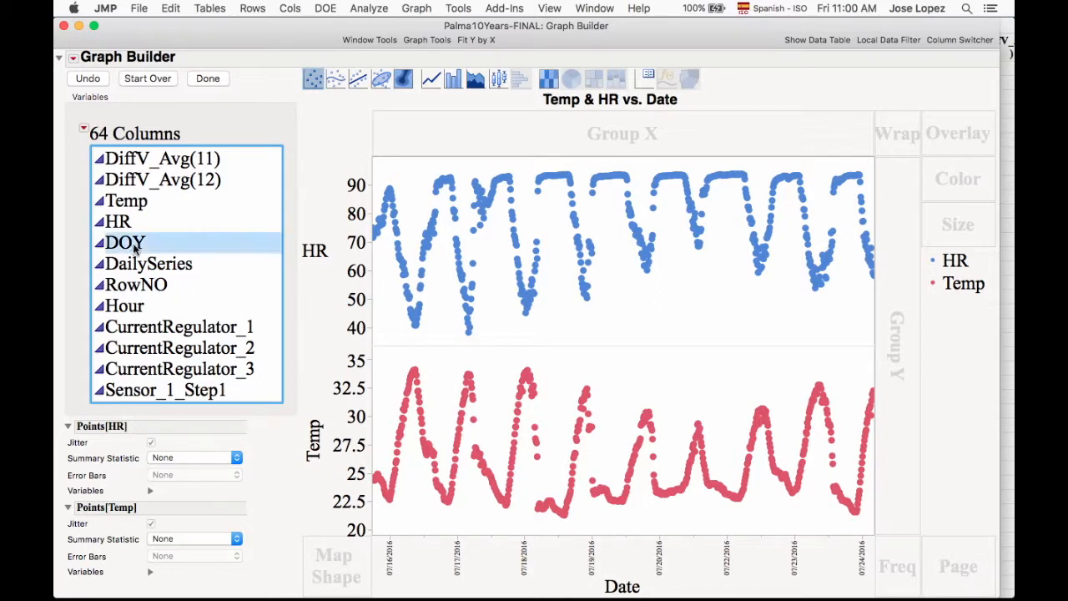
drag(135, 248, 615, 553)
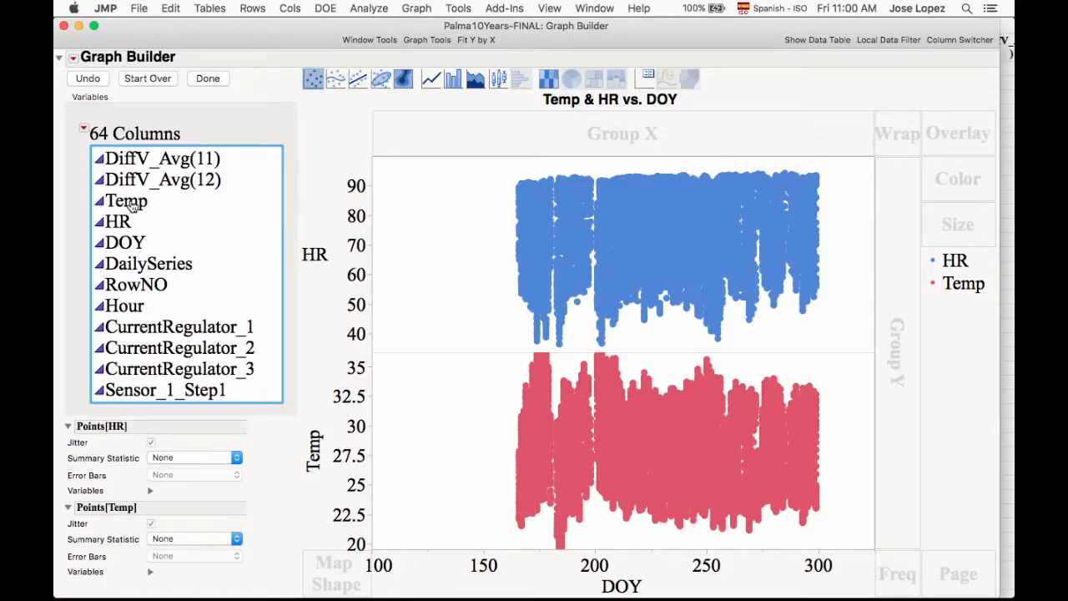
Try placing Date beside DOY on the X axis and undo the addition
scroll(174, 232, up, 5)
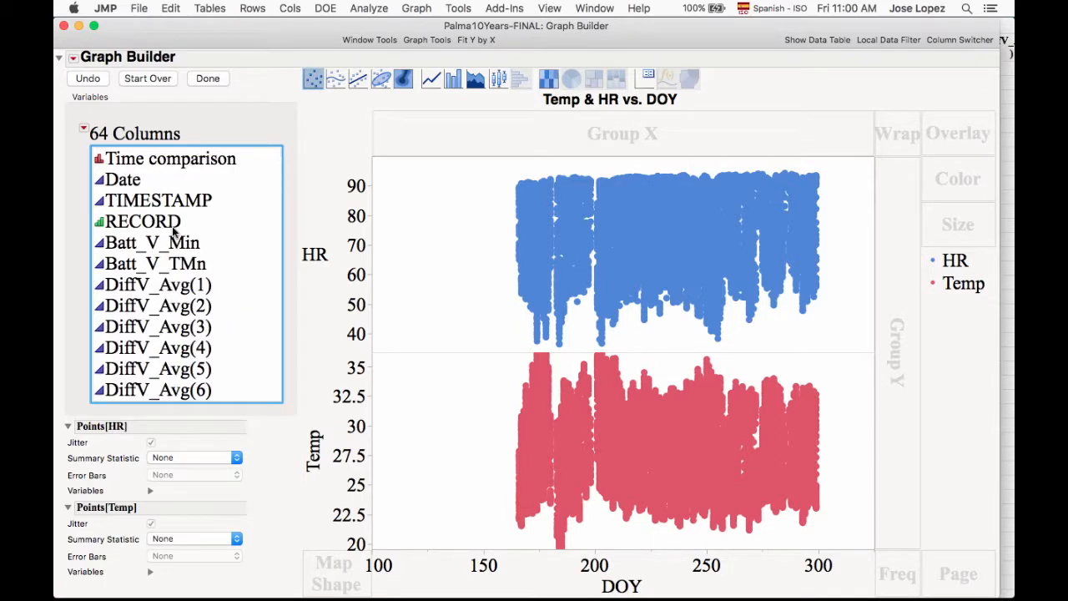
drag(121, 184, 402, 563)
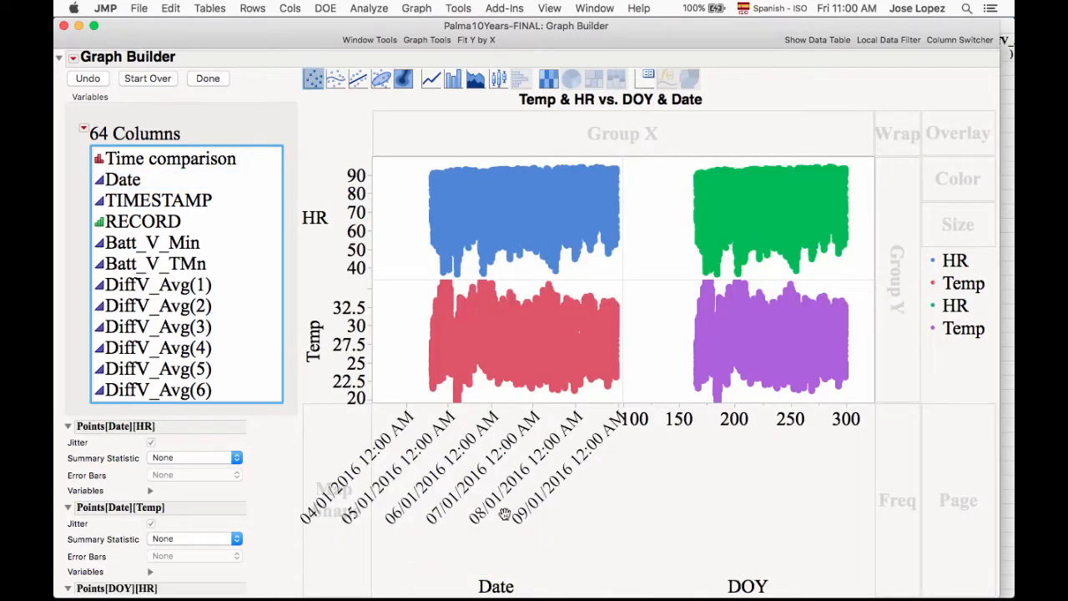
key(super+z)
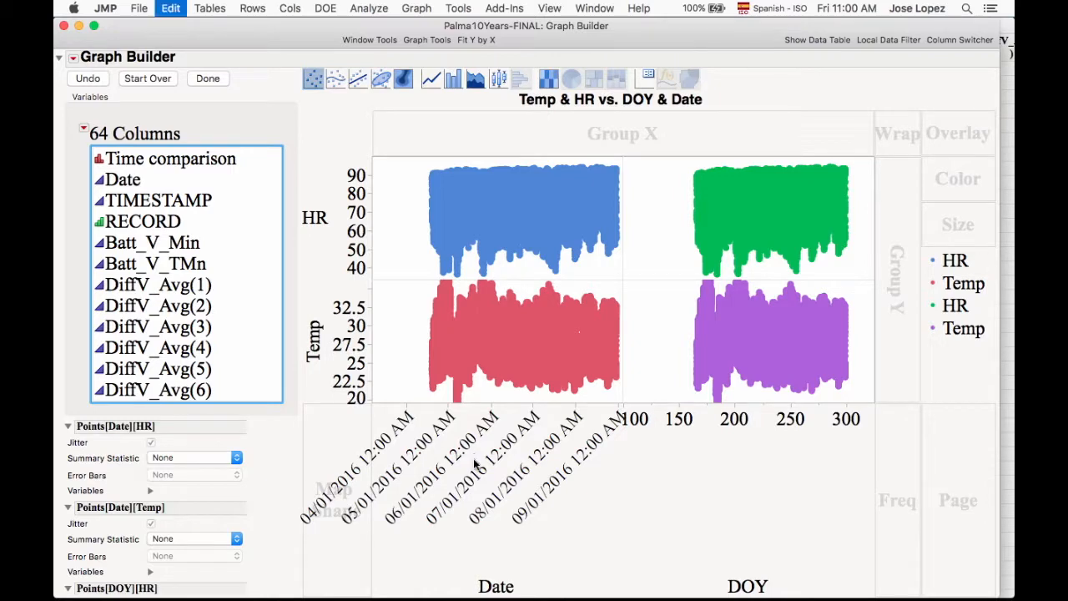
Rescale the DOY axis to about 238 to 251 and show HR and Temp as mean bars, with Temp spanning about 20 to 34
drag(390, 553, 1012, 570)
drag(838, 563, 1014, 566)
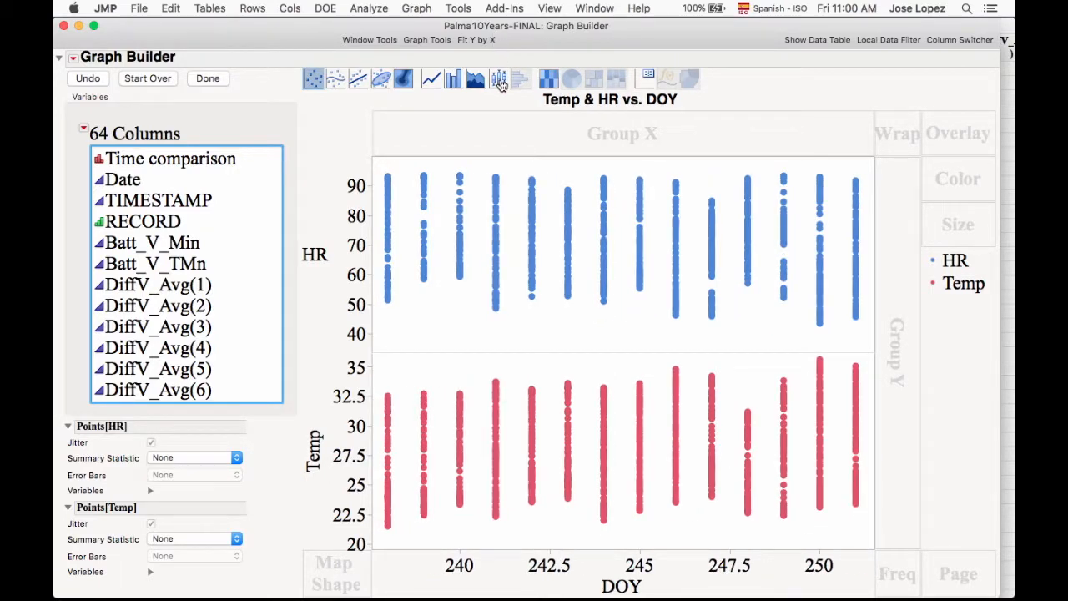
click(499, 81)
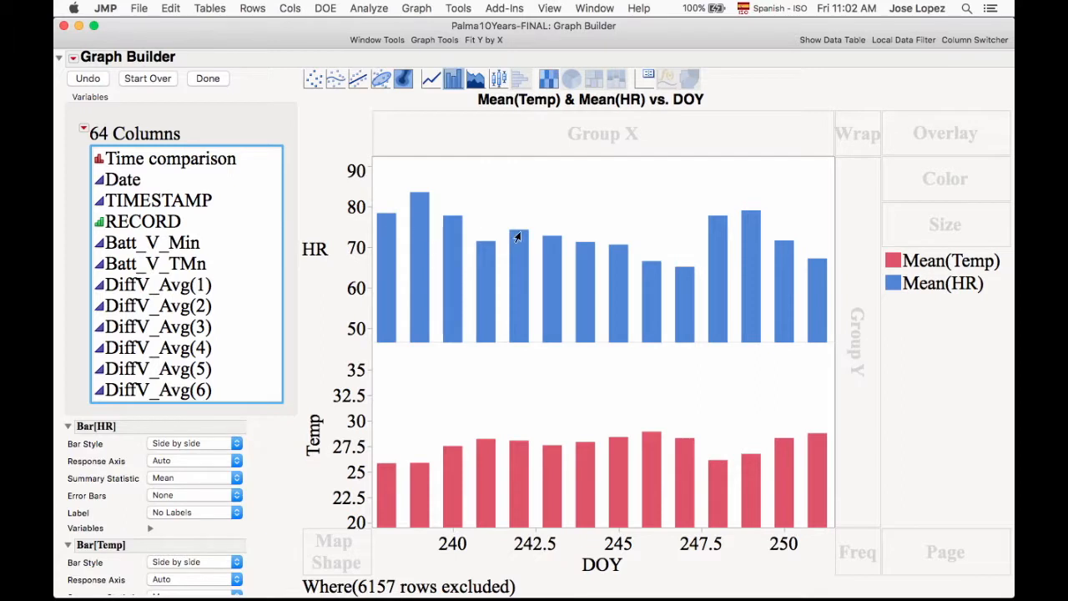
drag(365, 371, 357, 330)
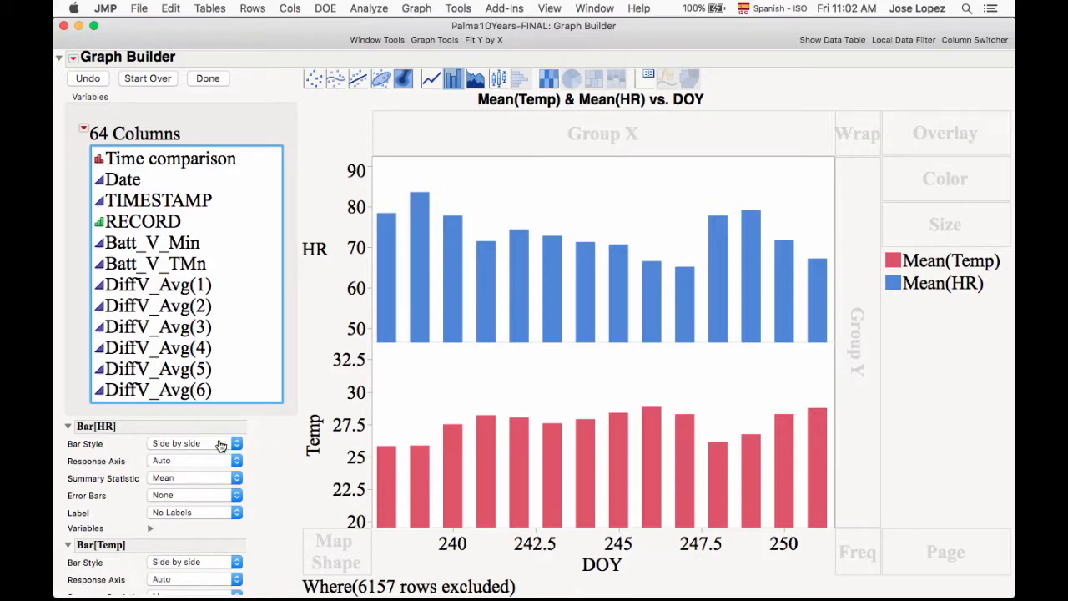
Try Max and Median as the summary statistic of the HR bars
click(159, 479)
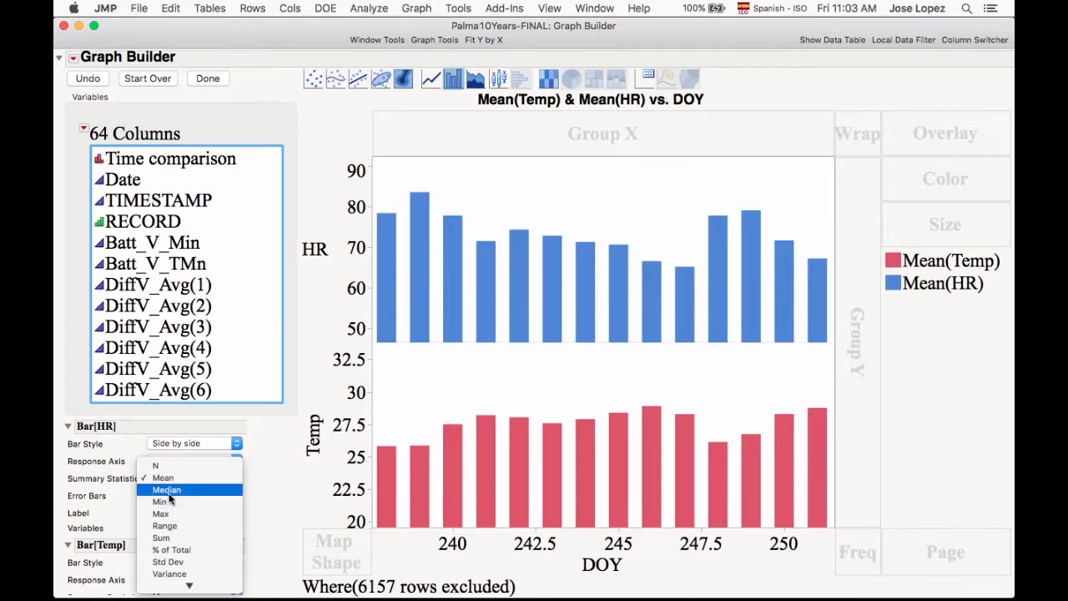
click(169, 516)
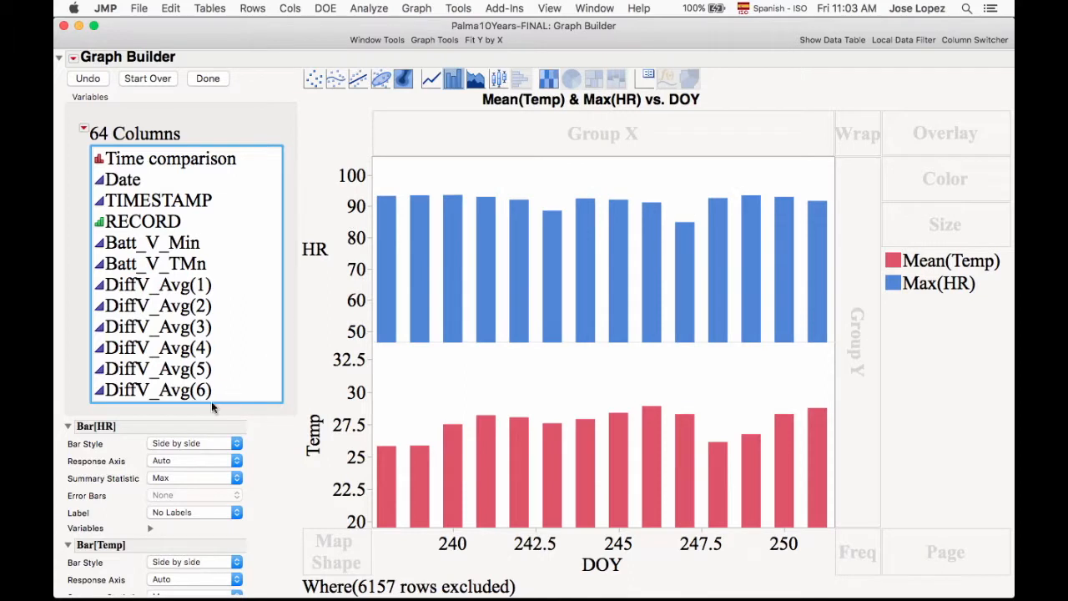
click(180, 477)
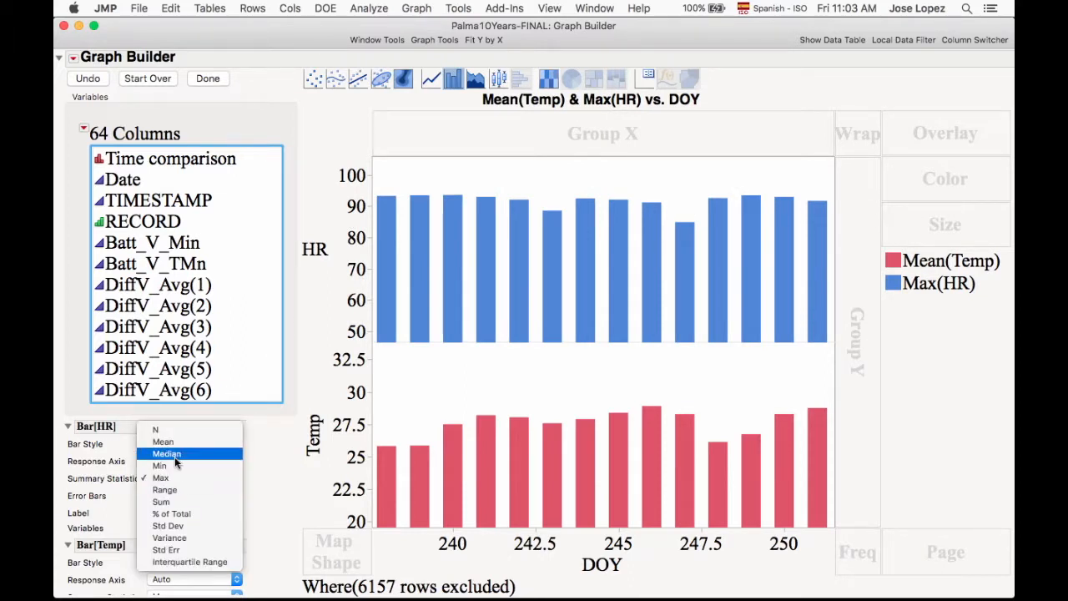
click(167, 454)
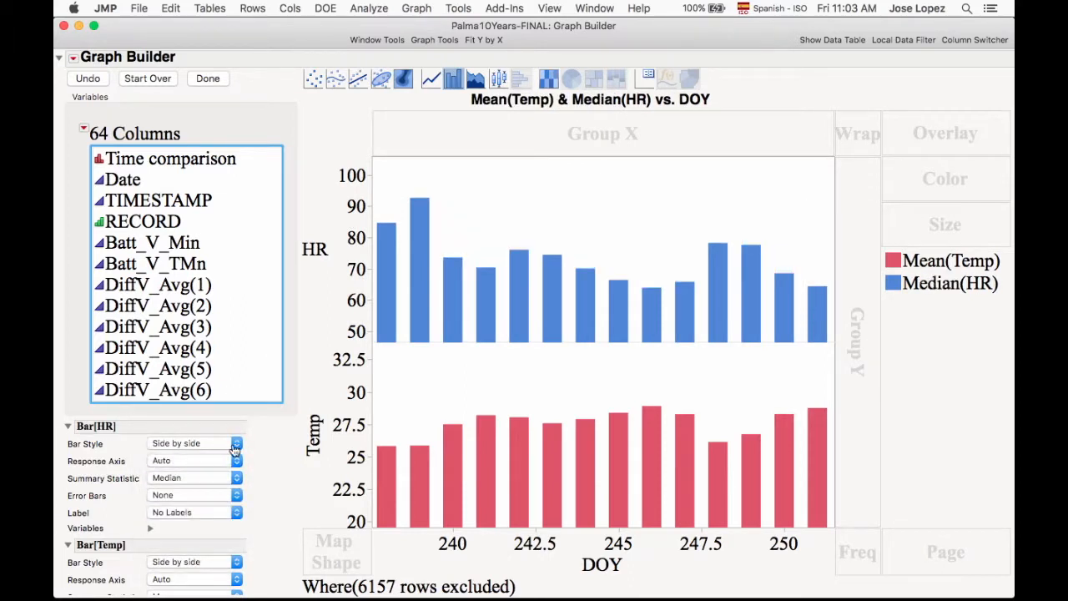
Give the HR bars Standard Error error bars with the Mean statistic, and rescale the HR axis to about 59 to 92
mouse_move(375, 234)
click(189, 494)
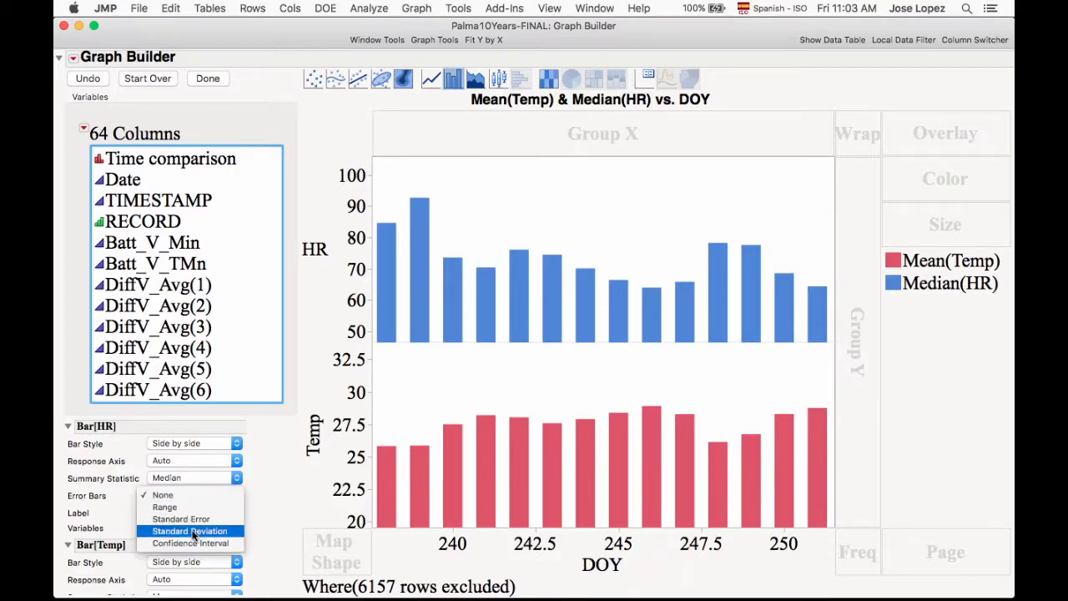
click(193, 520)
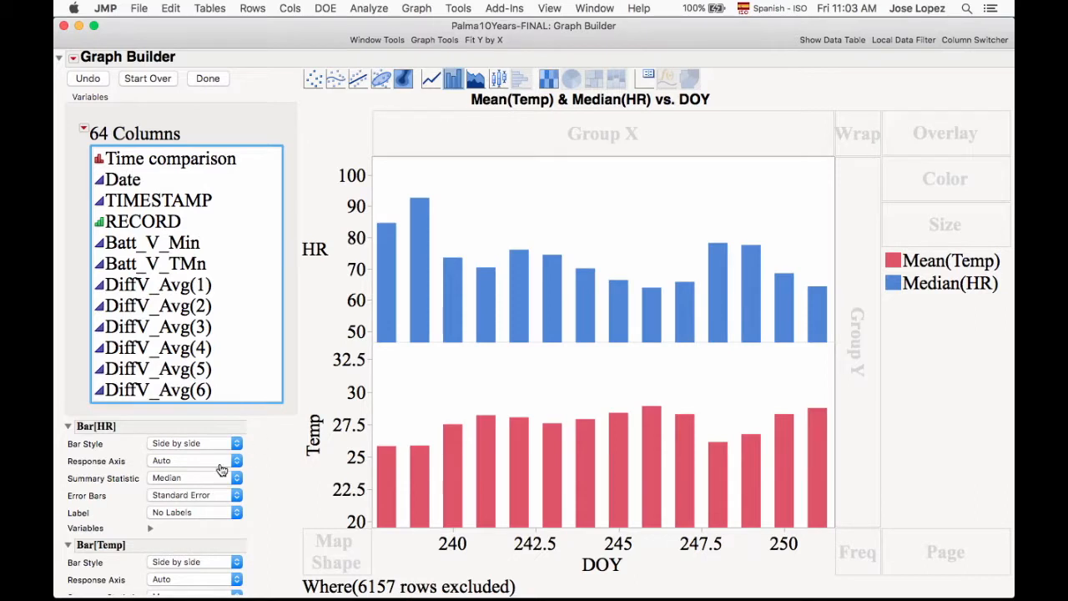
click(182, 479)
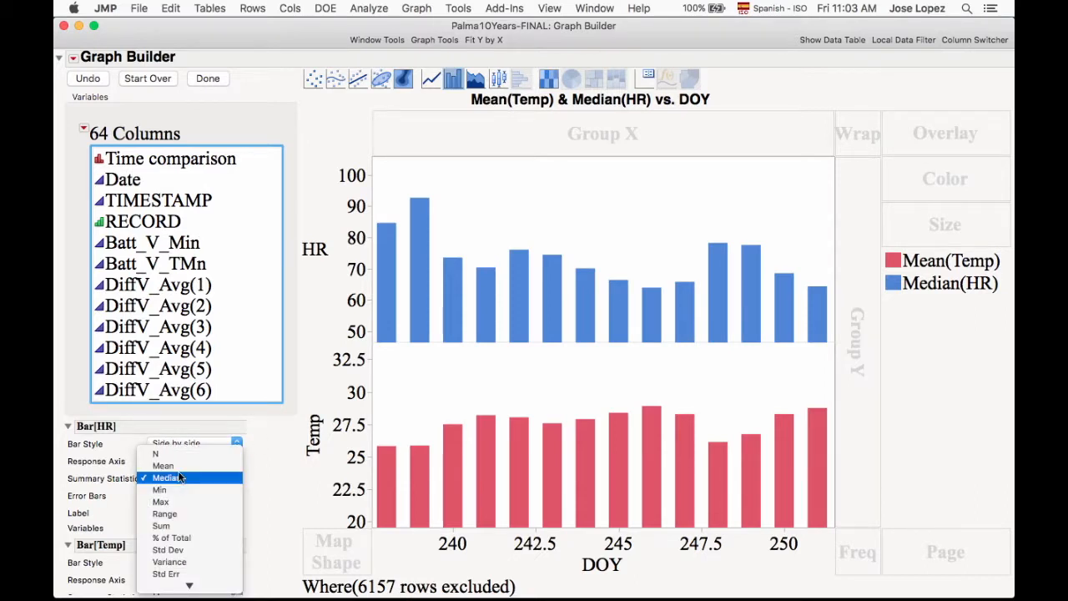
click(173, 466)
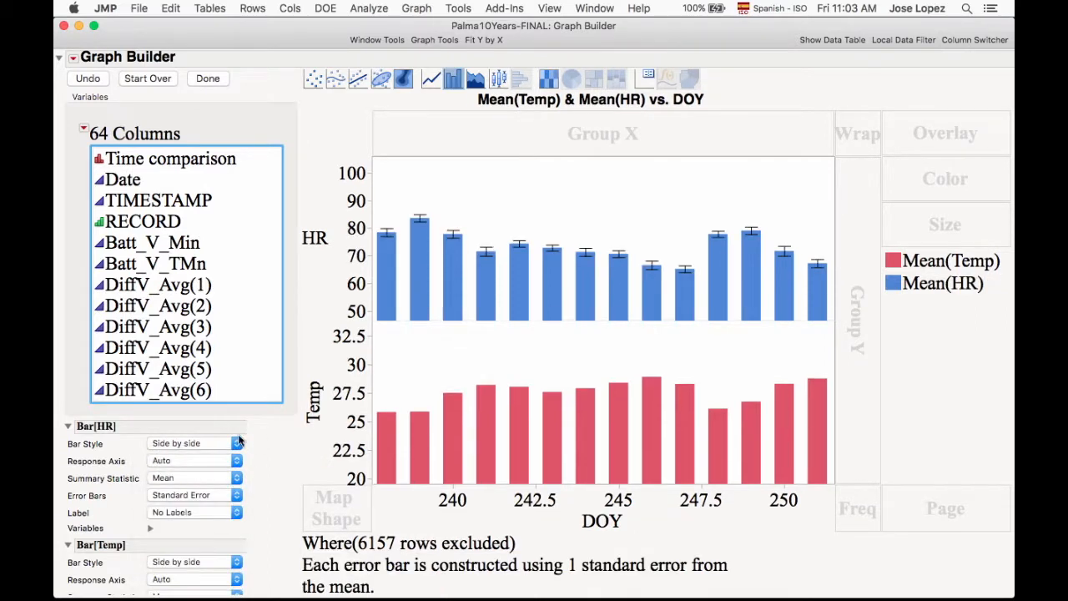
drag(360, 365, 354, 342)
drag(359, 164, 353, 108)
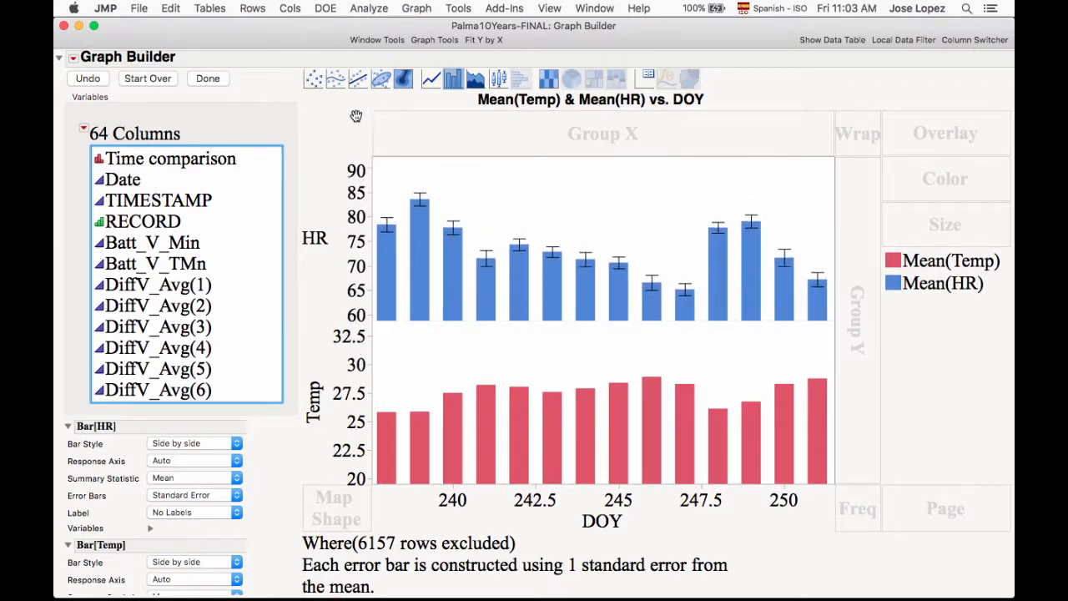
Add Standard Deviation error bars to the Temp bars and shift the Temp axis to span about 20 to 35
scroll(212, 489, down, 1)
scroll(211, 485, down, 1)
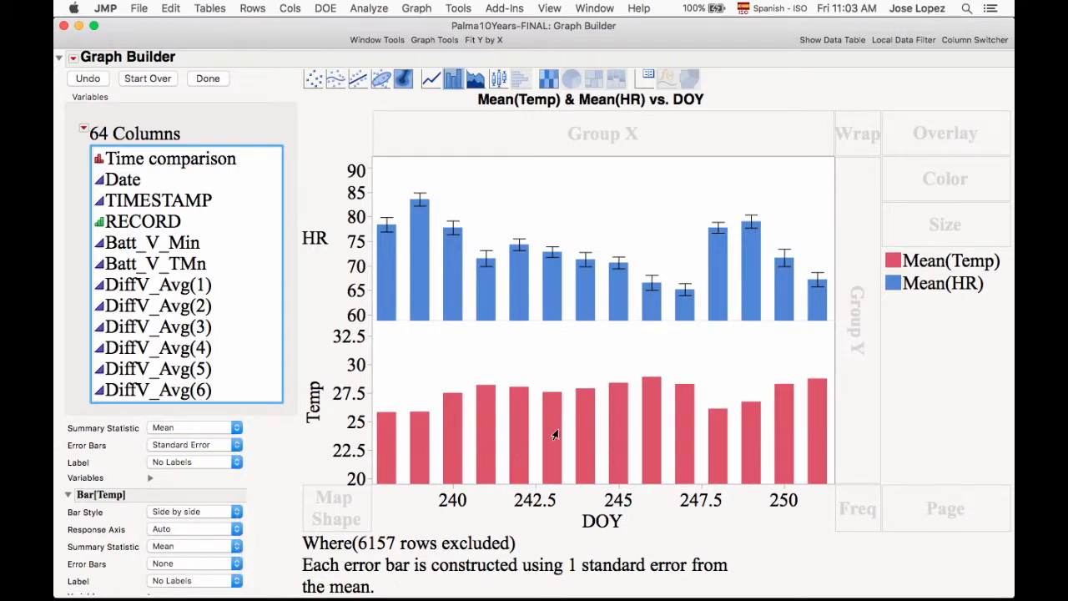
click(173, 566)
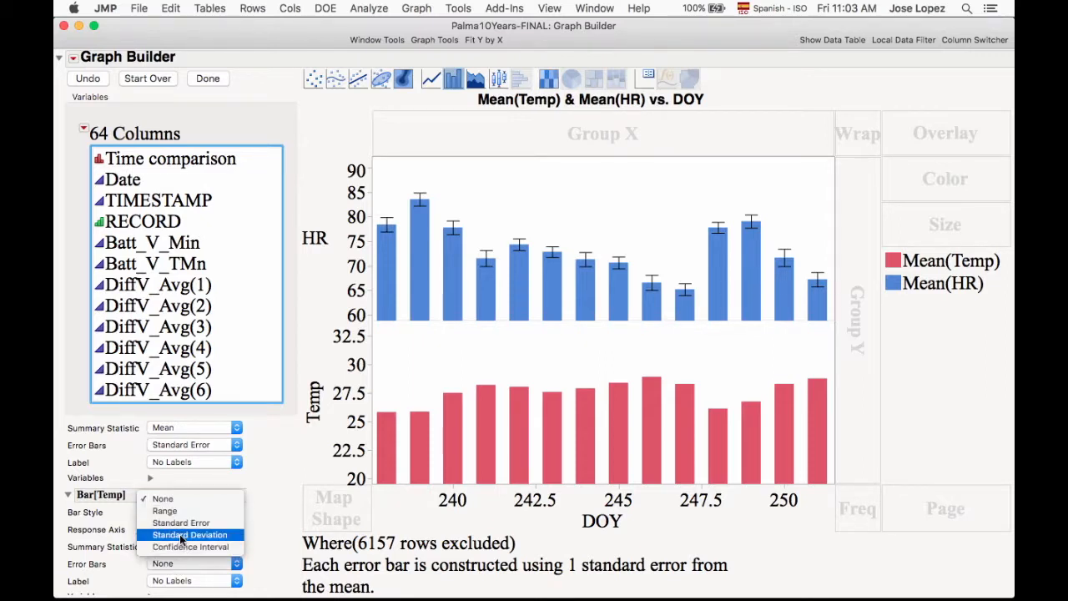
click(182, 535)
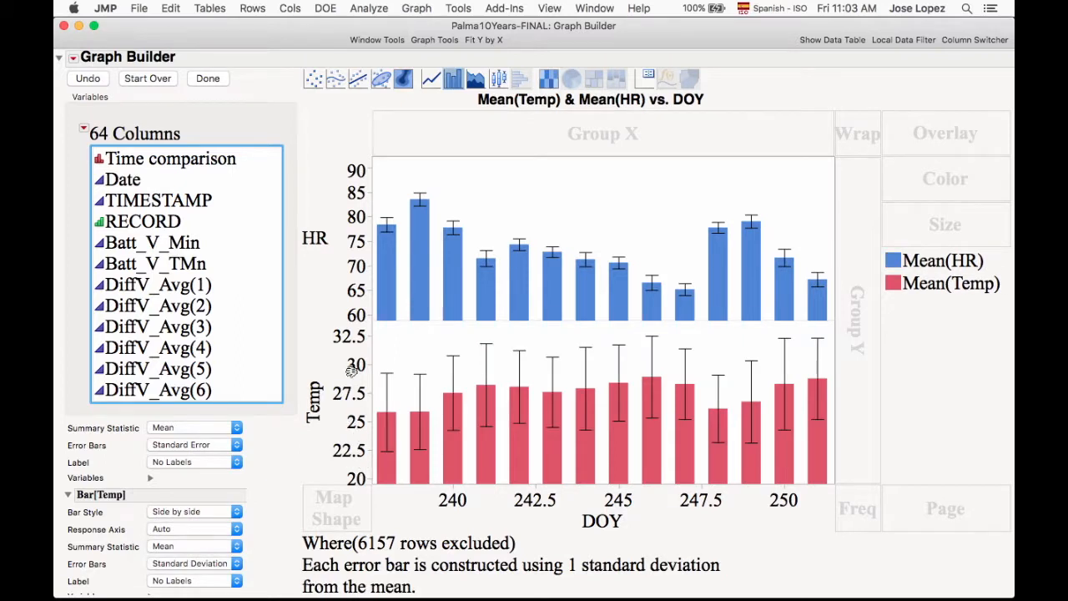
drag(350, 357, 352, 371)
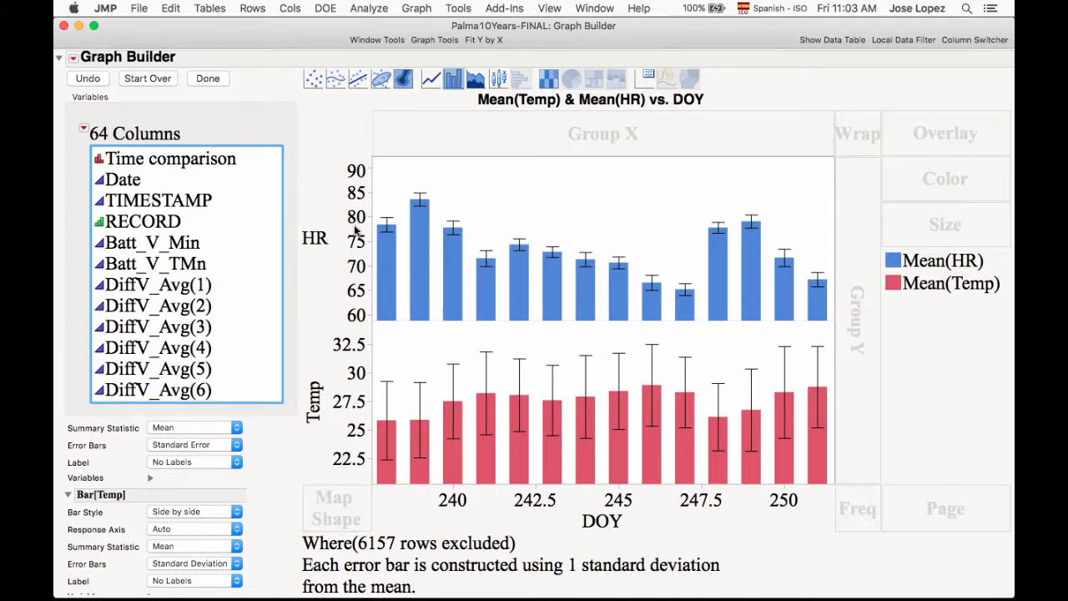
Add a magenta dashed reference line at 50 with line width 3 in the HR axis settings
double_click(354, 226)
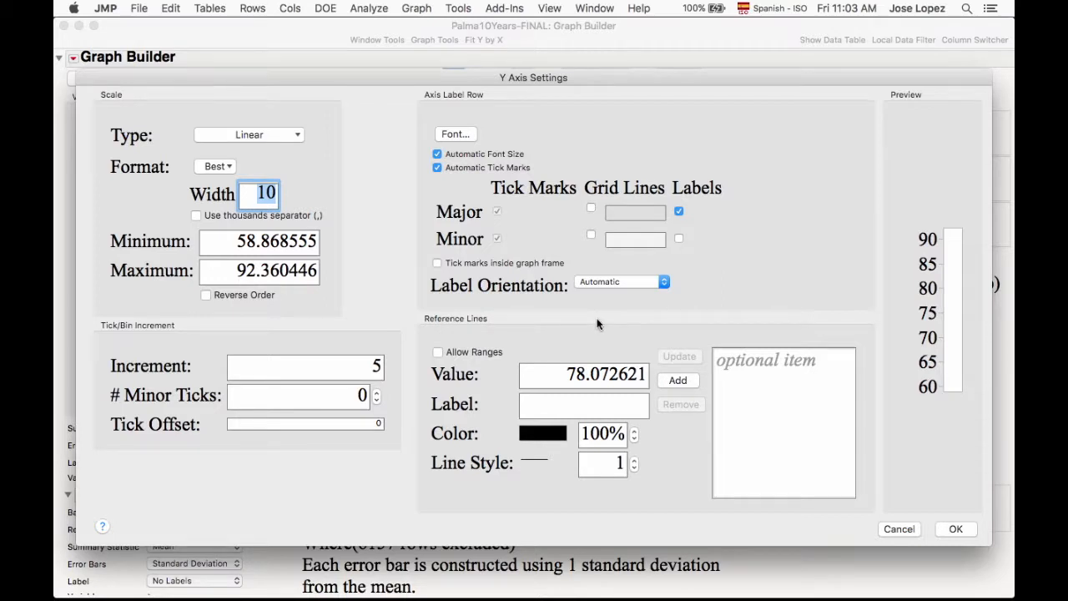
double_click(596, 375)
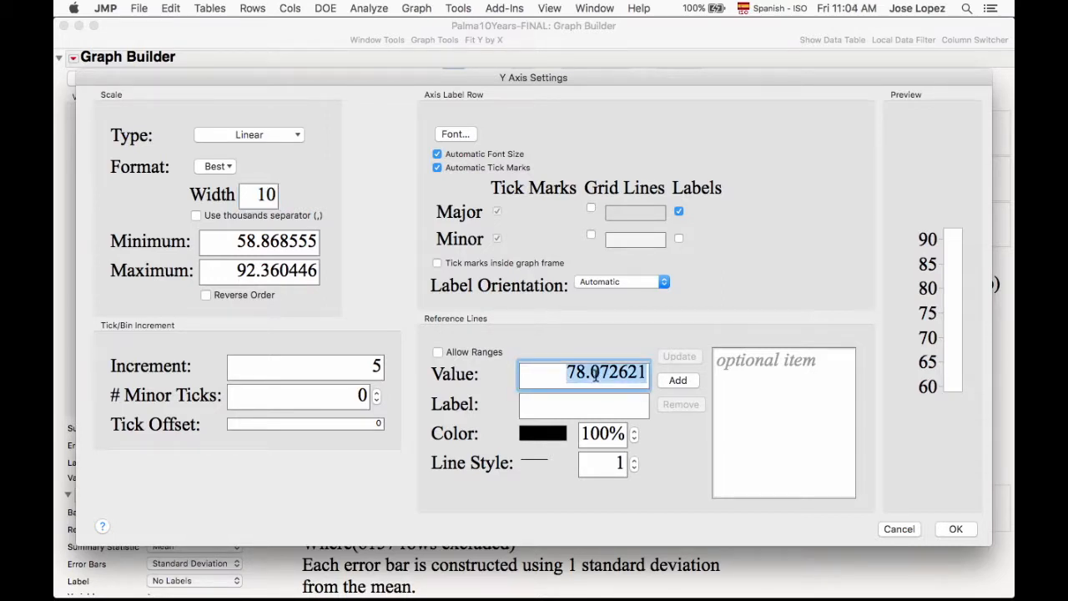
text(50)
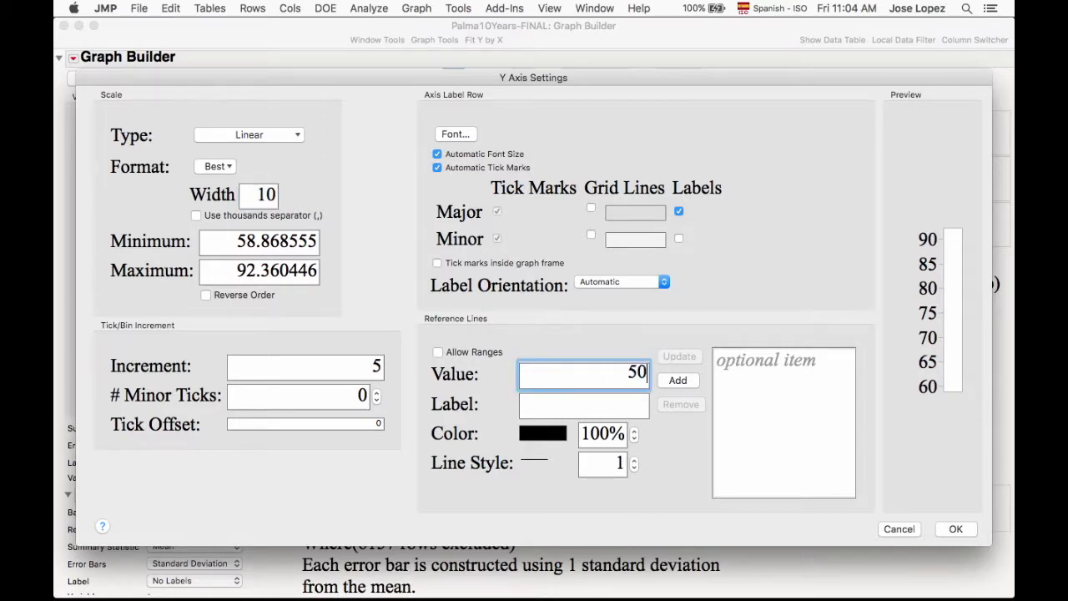
click(541, 431)
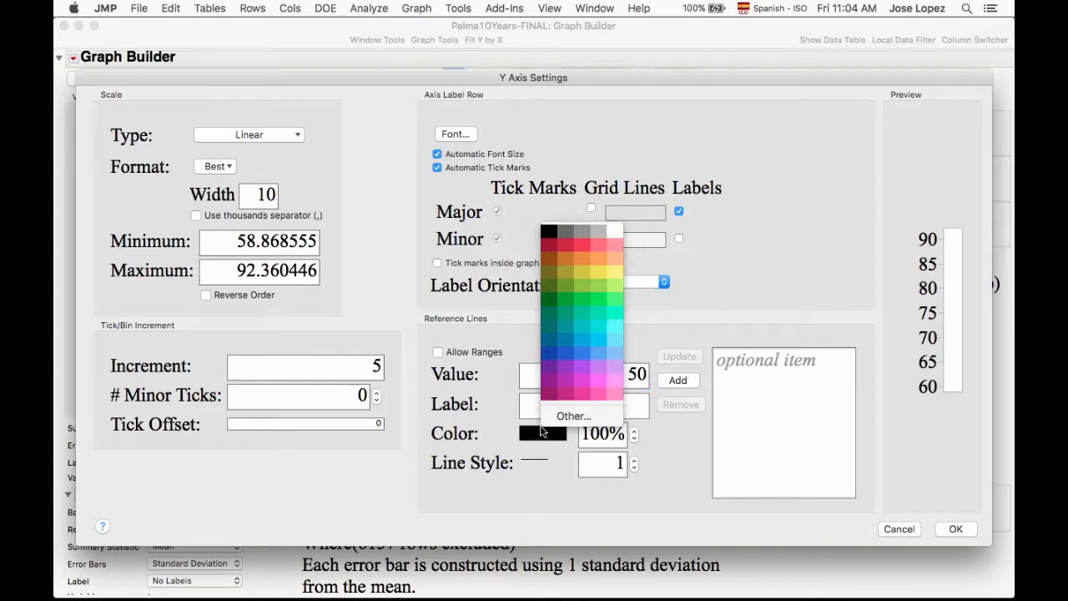
click(582, 380)
click(533, 465)
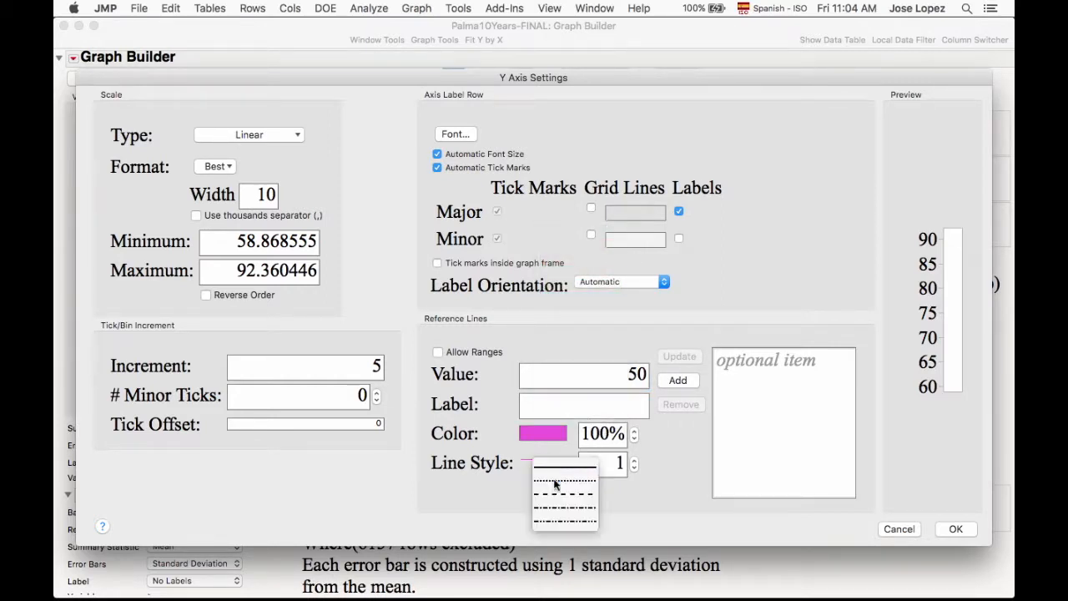
click(561, 492)
click(634, 459)
click(635, 459)
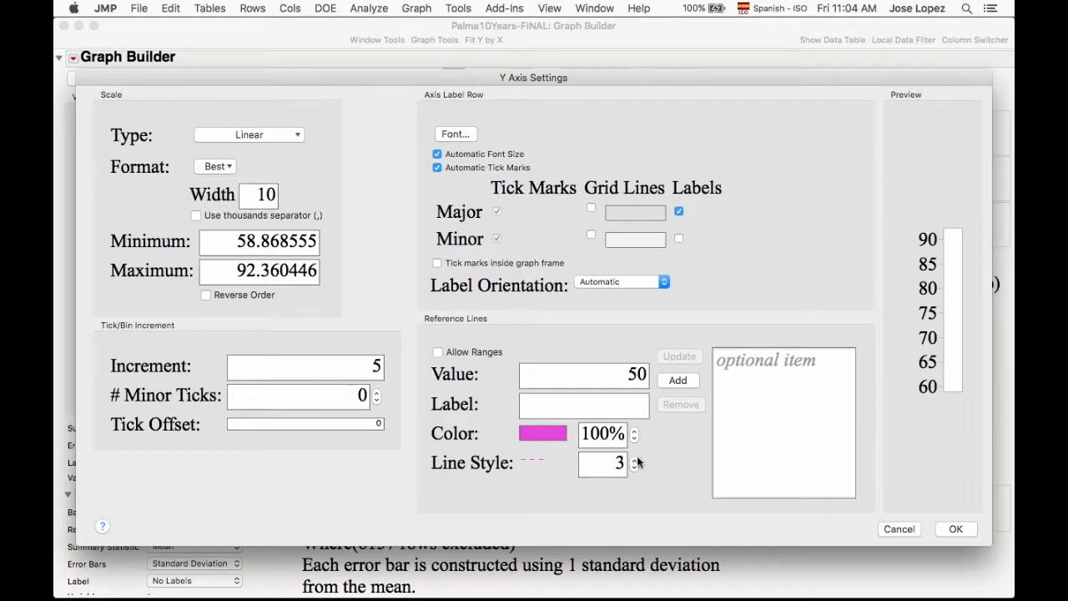
click(680, 386)
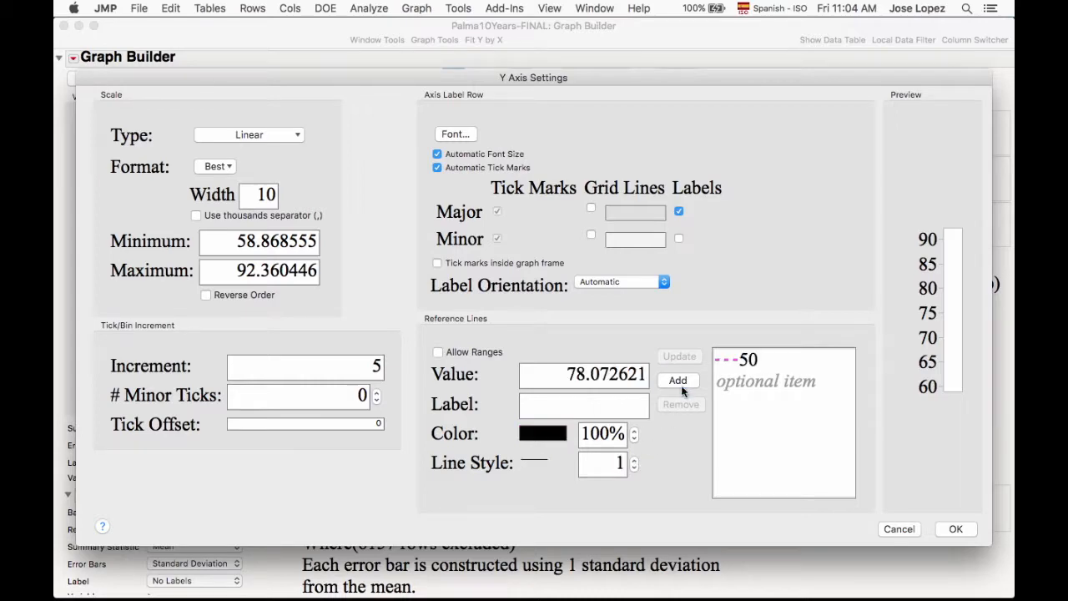
Apply the HR axis settings and extend the HR axis down to just below 40
click(953, 527)
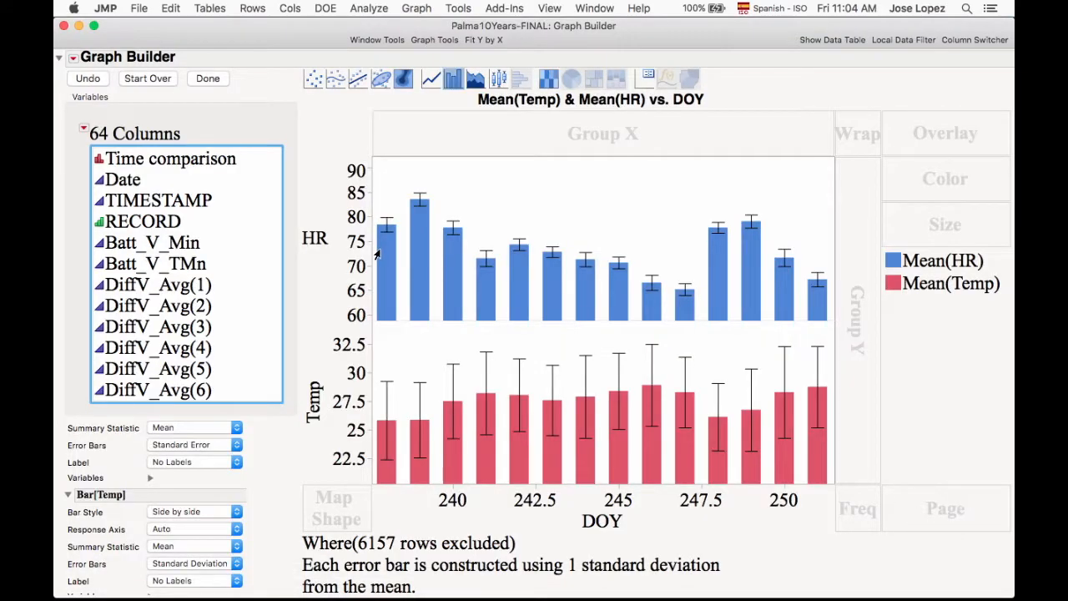
drag(356, 291, 355, 182)
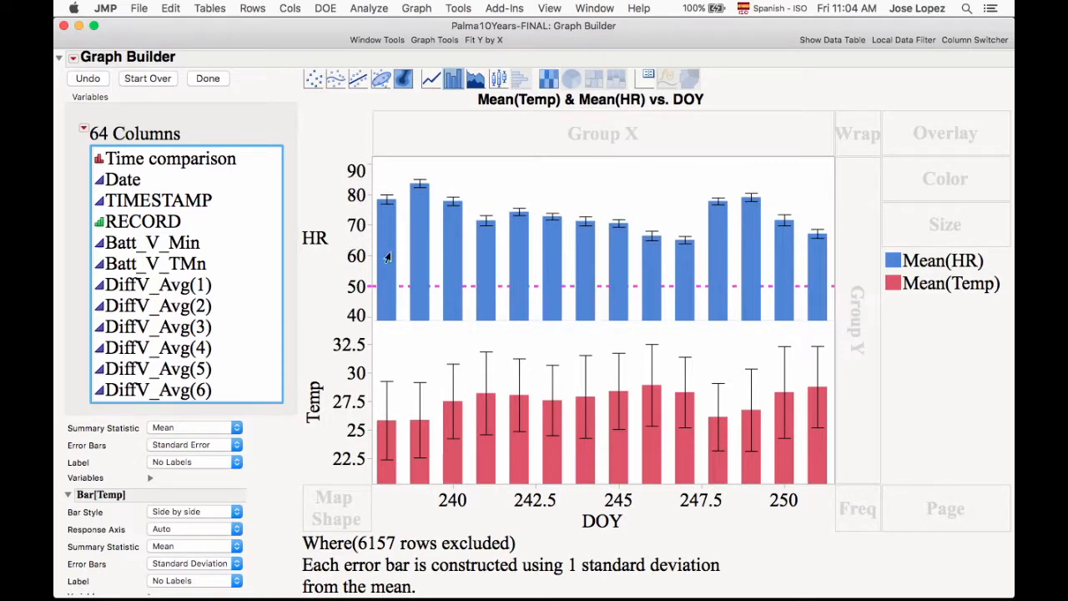
Finish editing the bar chart and enlarge its window to fill the screen
mouse_move(380, 205)
click(207, 78)
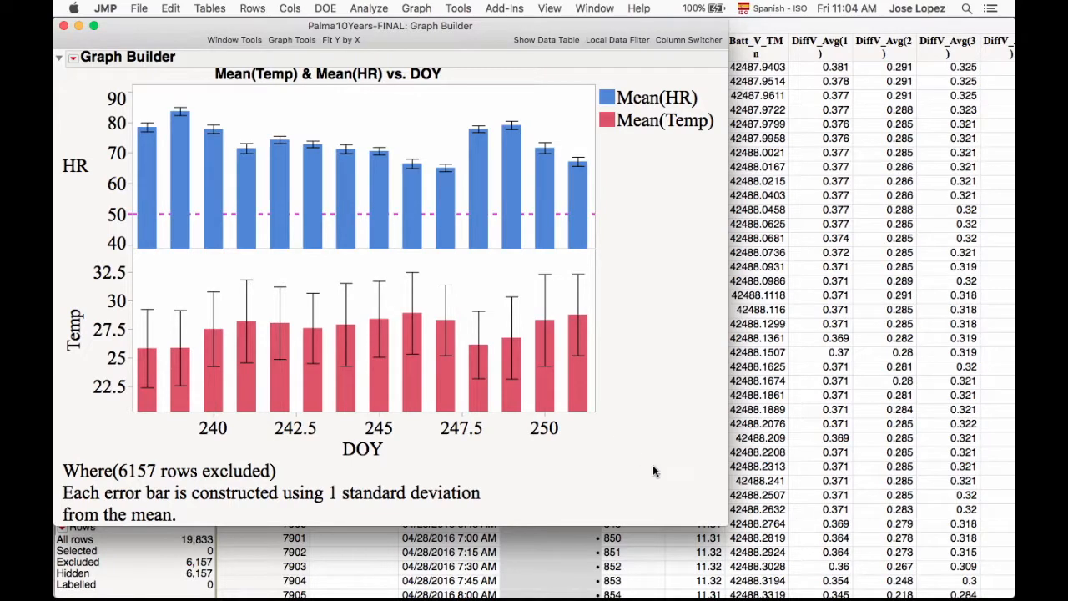
drag(723, 523, 1013, 598)
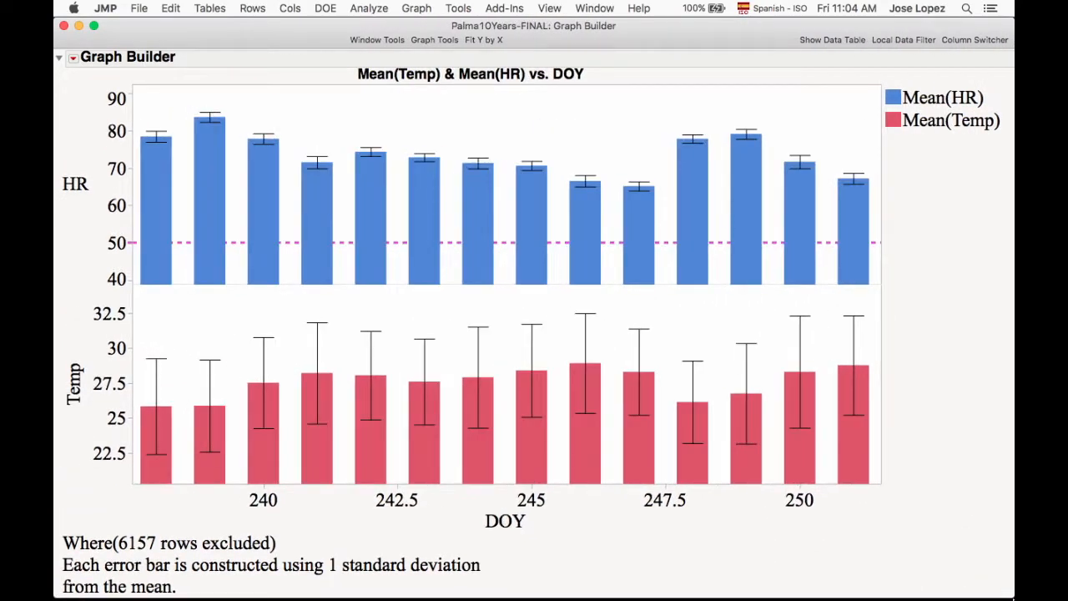
Change the chart title to "Titulo del gráfico"
click(504, 74)
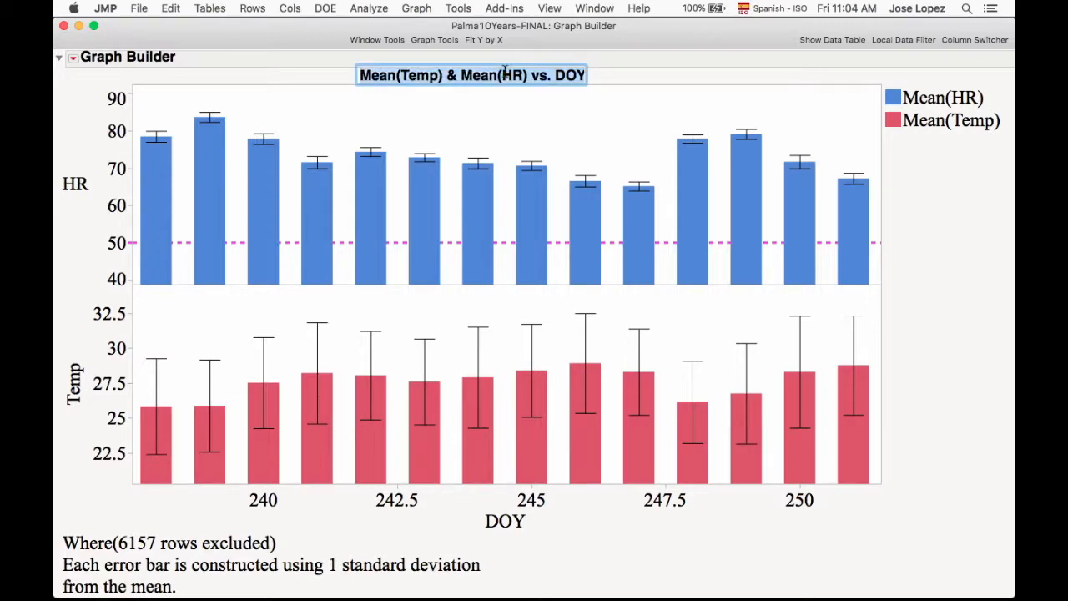
text(Titulo del gráfico)
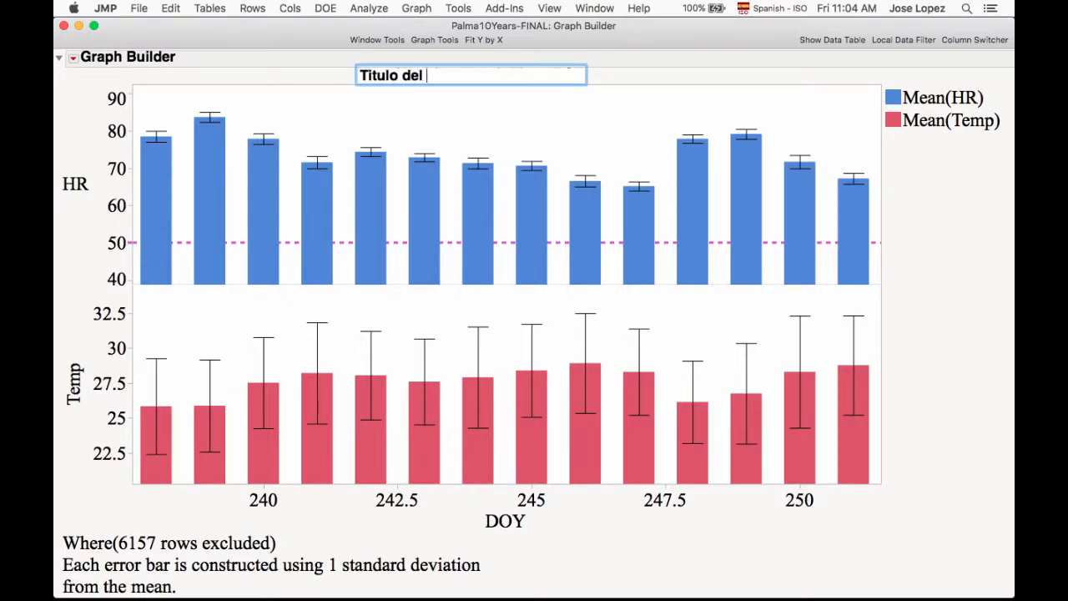
click(564, 132)
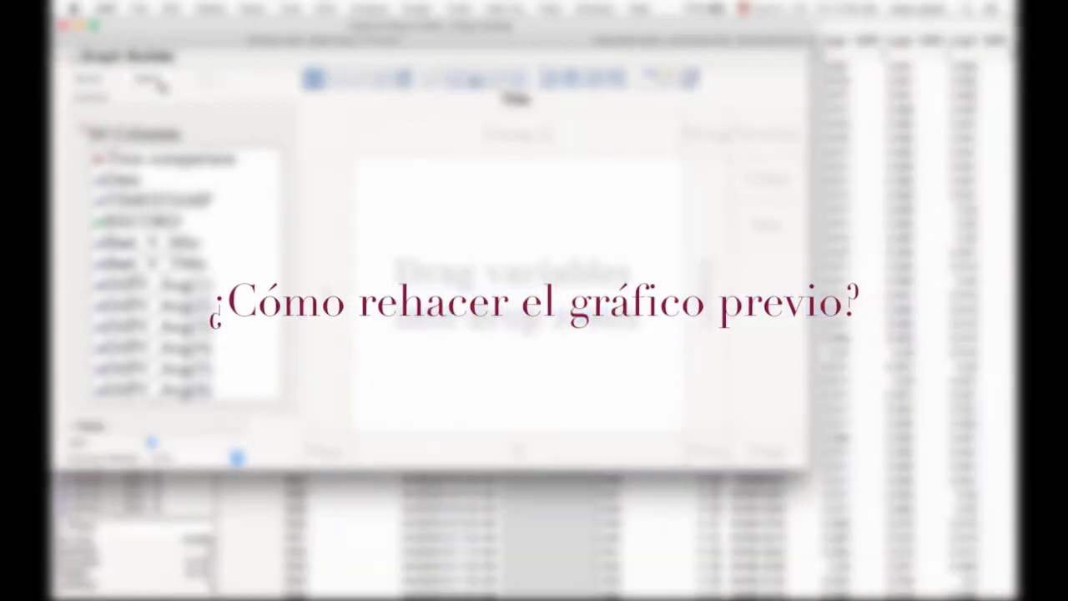
Enlarge the empty Graph Builder window and recall the previous chart setup
drag(803, 470, 1013, 597)
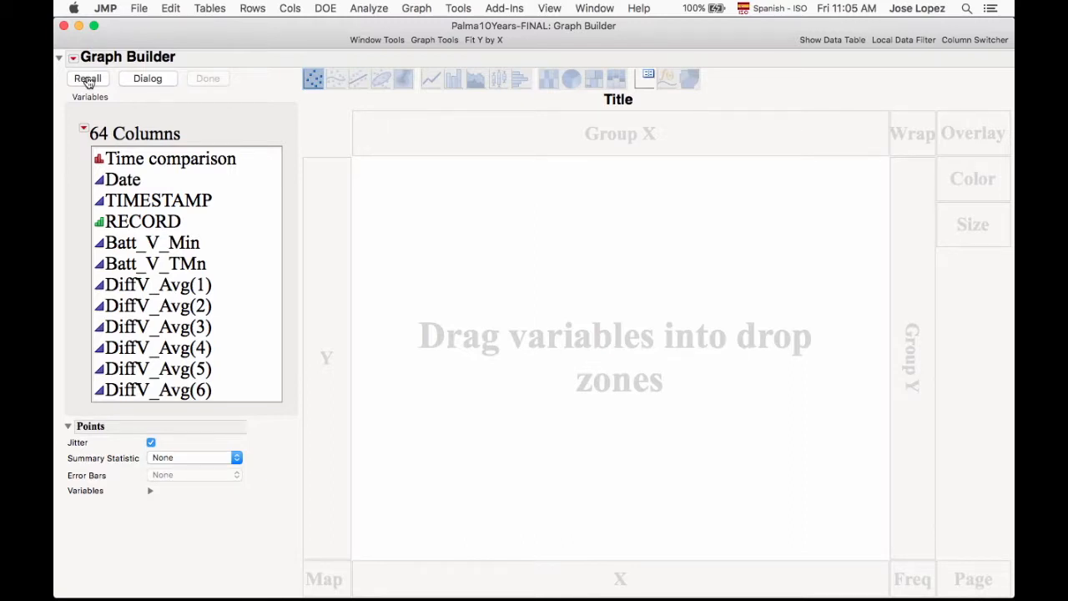
click(87, 82)
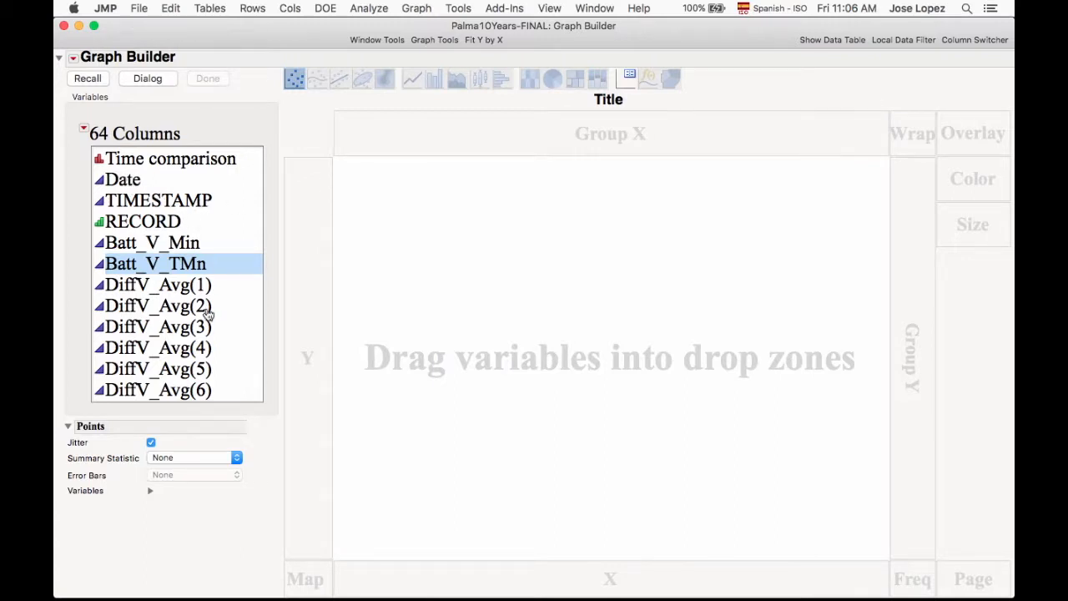
Plot Temp on the Y axis against HR on the X axis
scroll(202, 320, down, 5)
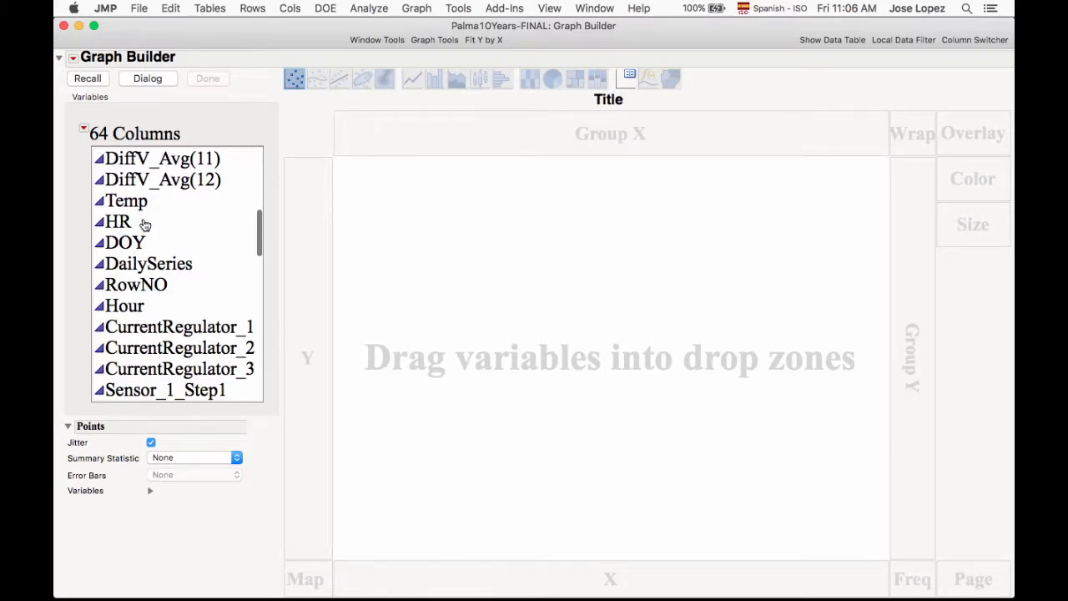
drag(127, 201, 289, 232)
drag(133, 224, 733, 577)
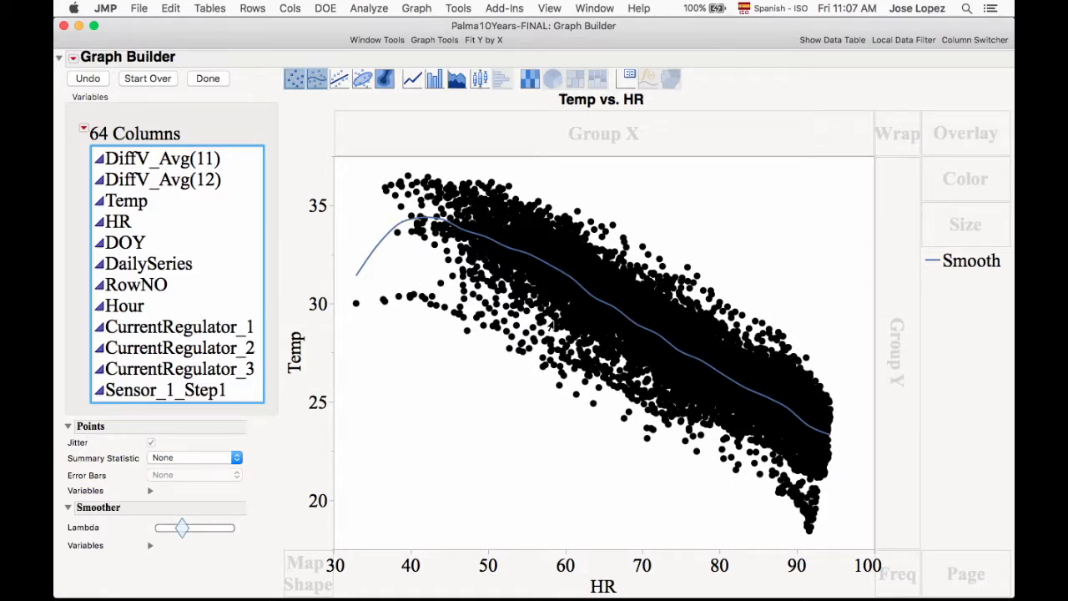
Straighten the smoother with a near-maximum Lambda, and replace it with a line of fit
drag(182, 535, 229, 528)
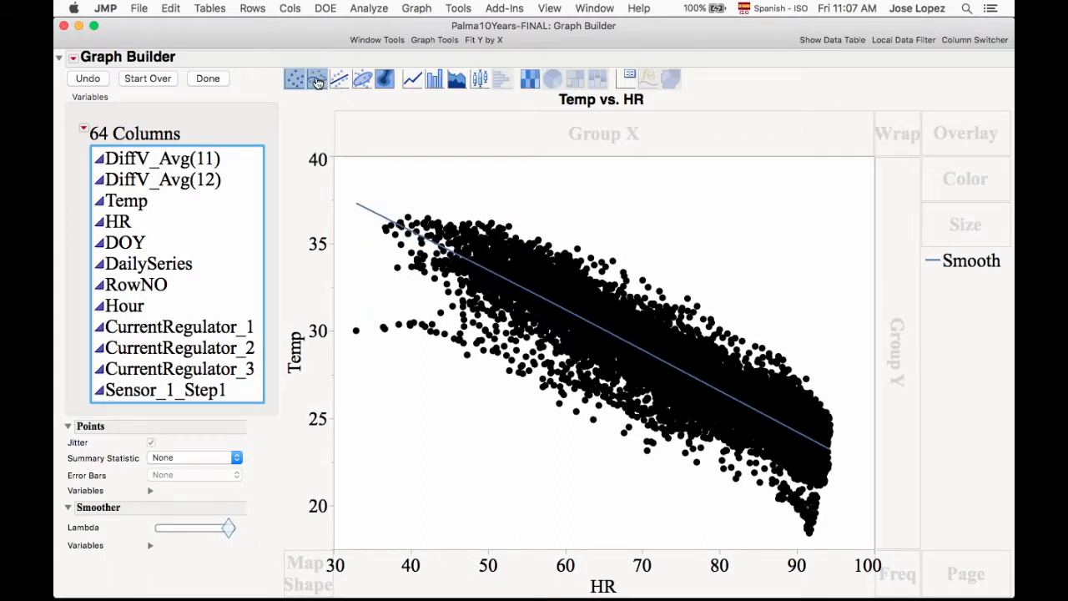
click(317, 80)
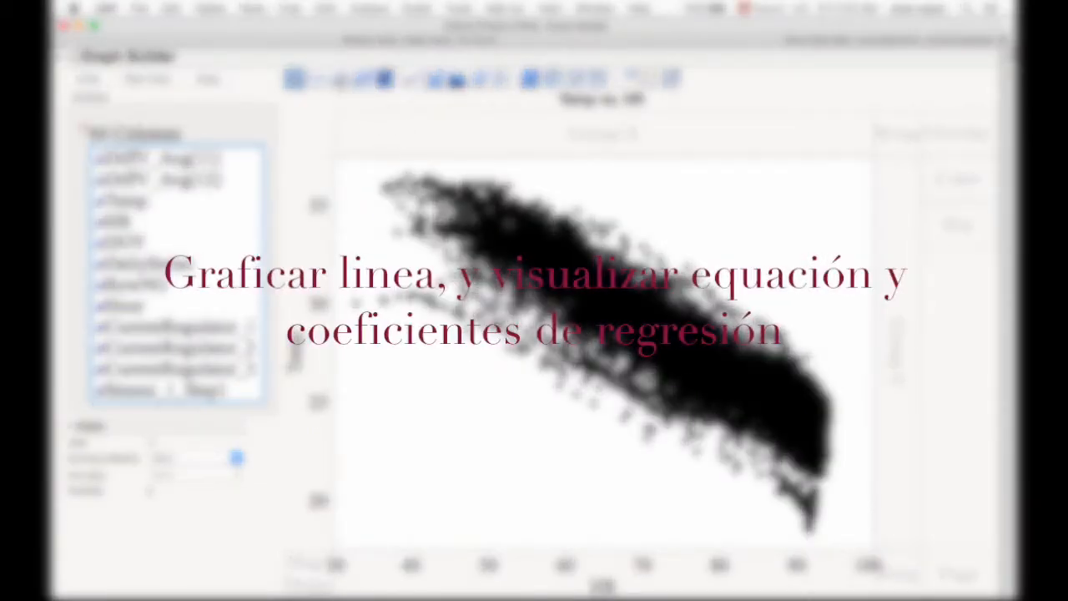
click(338, 80)
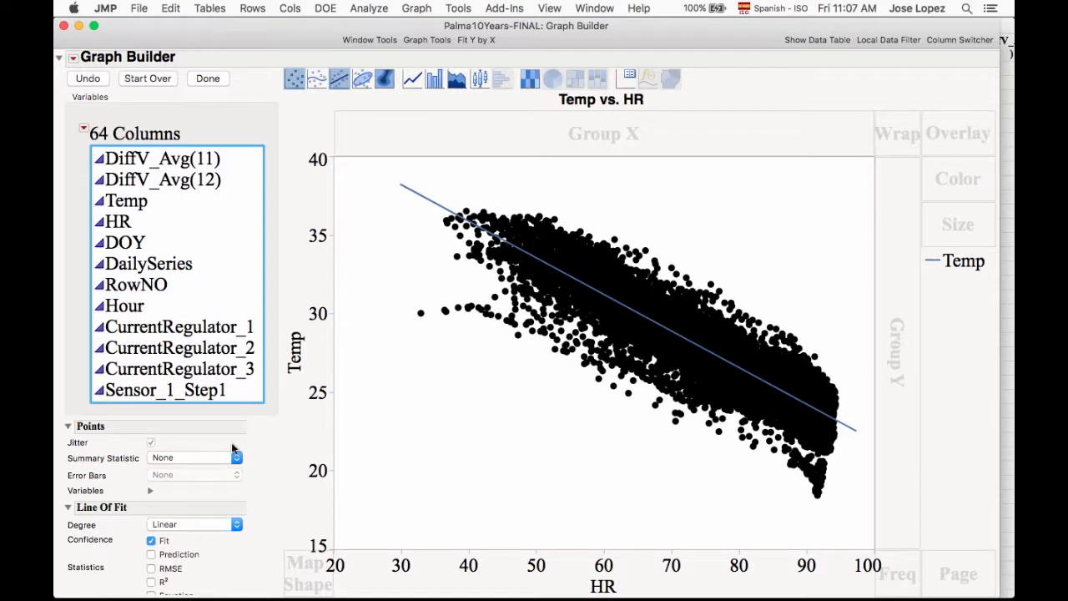
scroll(231, 443, down, 2)
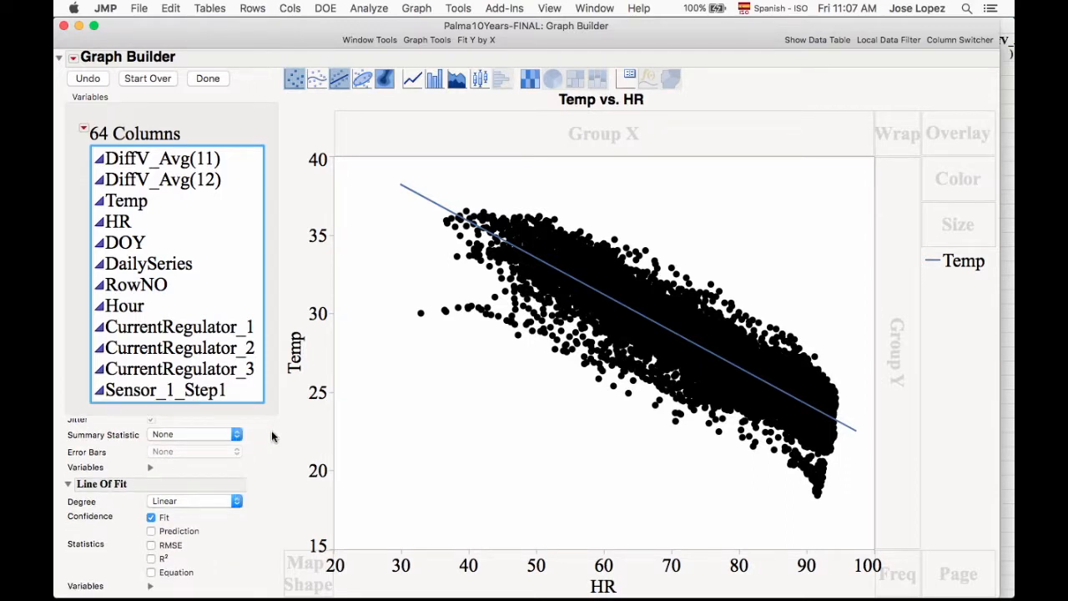
scroll(172, 482, up, 2)
click(216, 456)
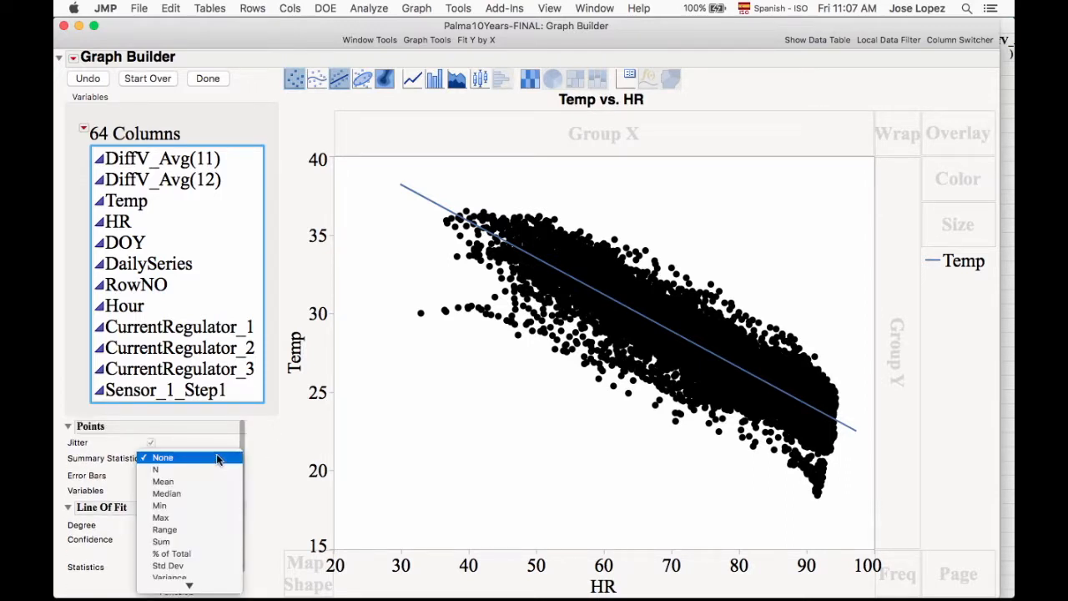
click(216, 457)
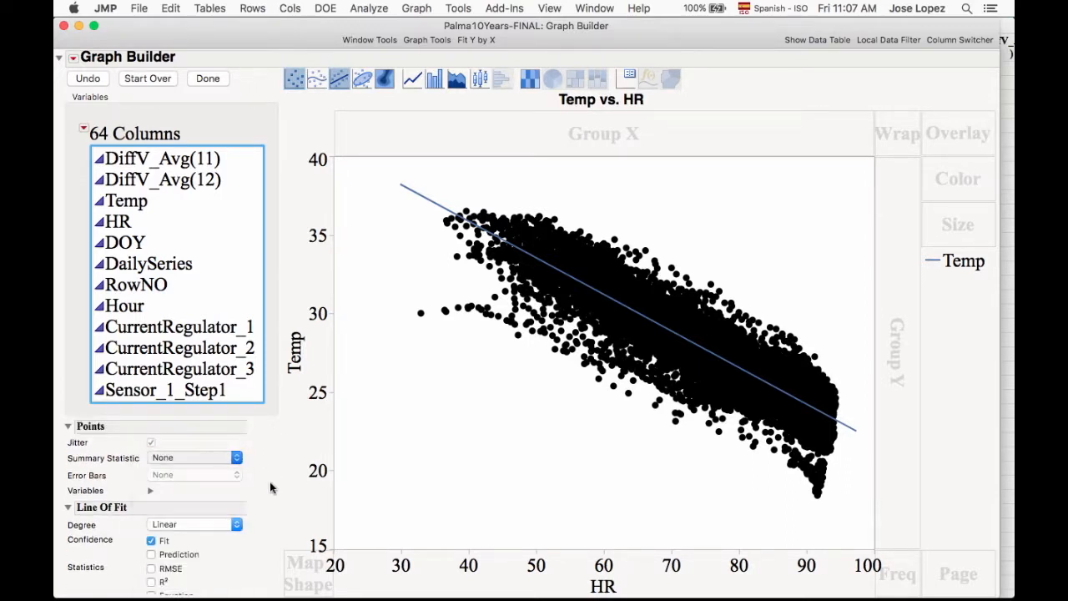
click(186, 524)
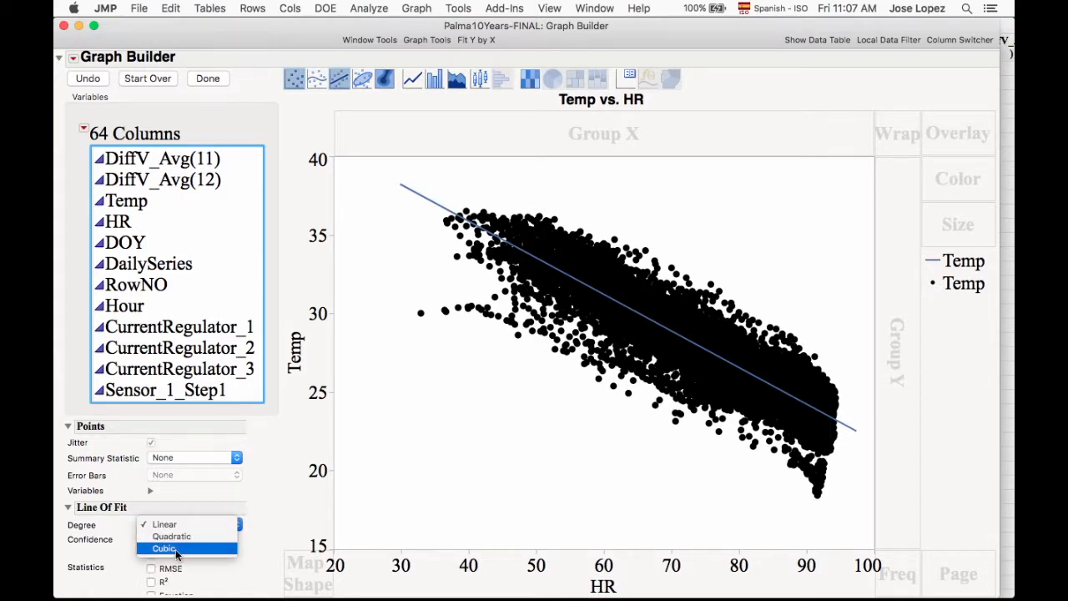
click(262, 522)
Show the R² and the equation of the linear fit on the Temp vs. HR plot
scroll(189, 489, down, 2)
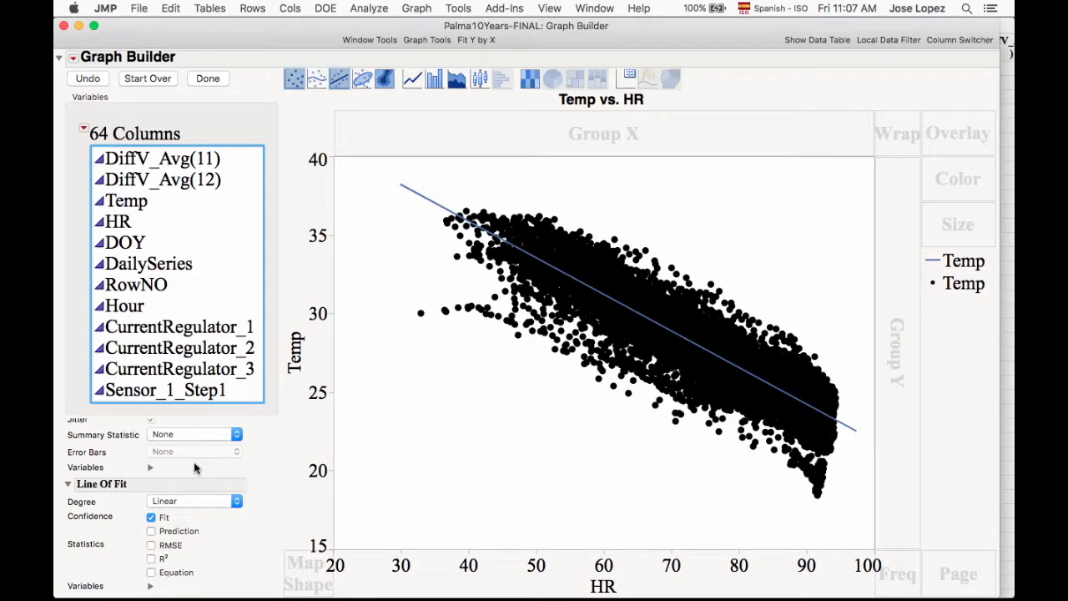
click(151, 559)
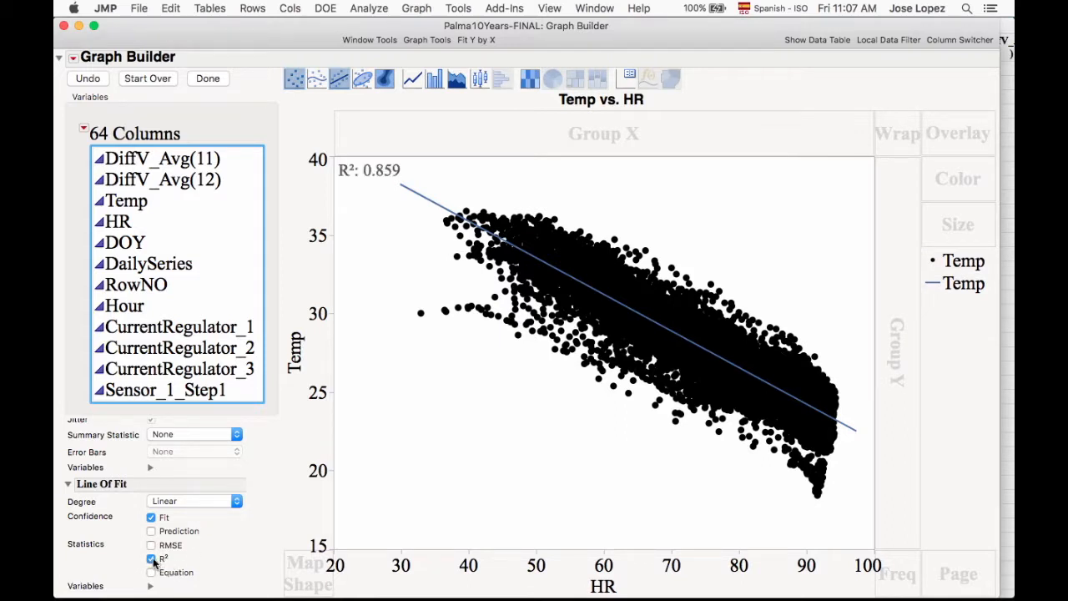
click(151, 573)
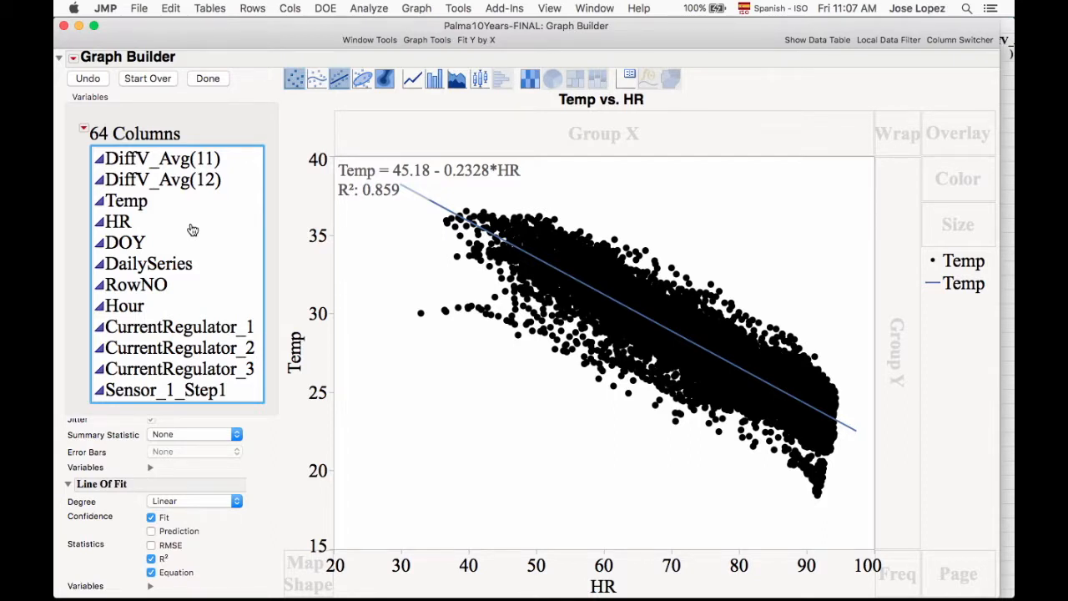
Split the Temp vs. HR plot into side-by-side DOY groups, and raise the Temp axis minimum to about 17.5
click(125, 242)
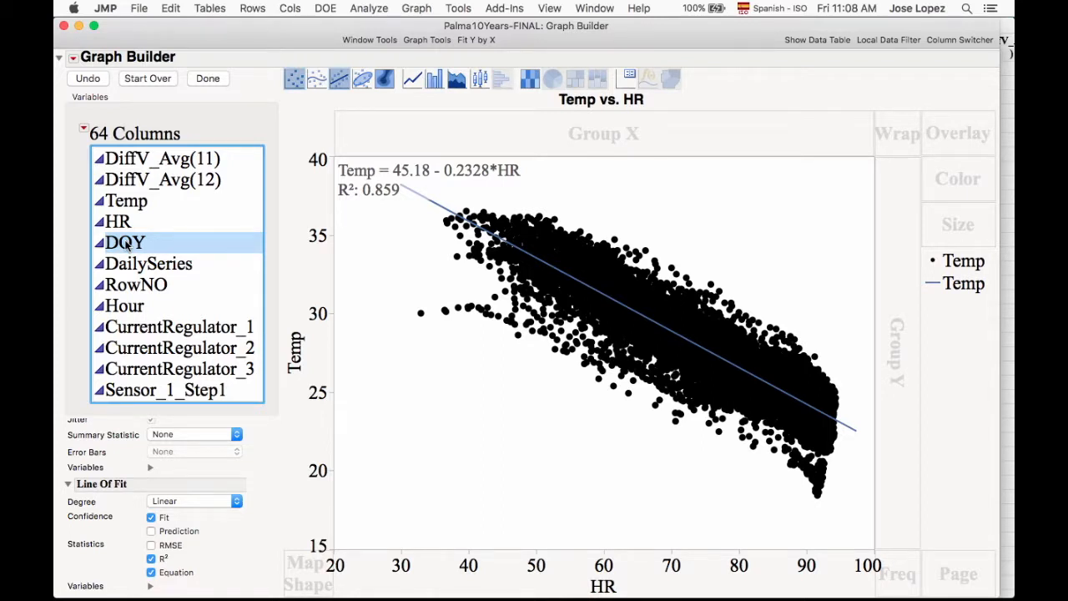
drag(125, 242, 599, 141)
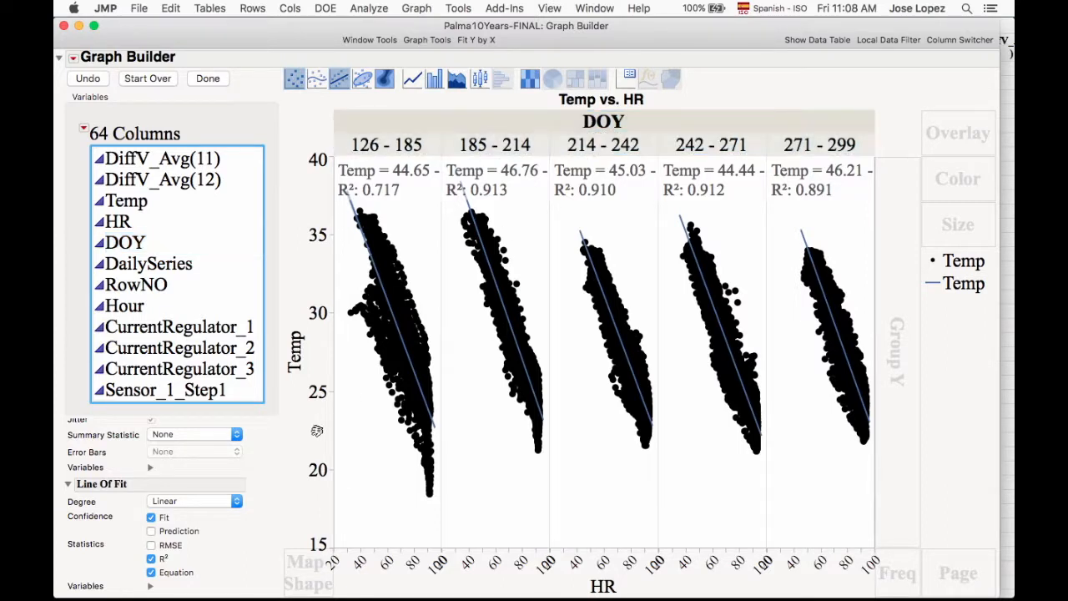
drag(312, 534, 314, 559)
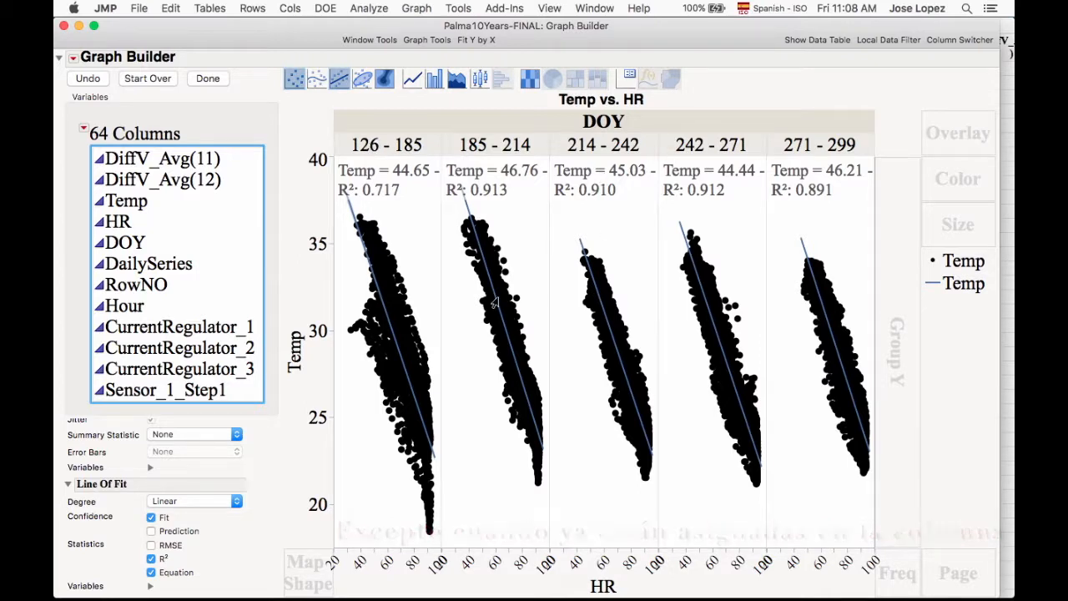
Remove DOY from the horizontal grouping and assign it as the overlay variable instead
mouse_move(711, 318)
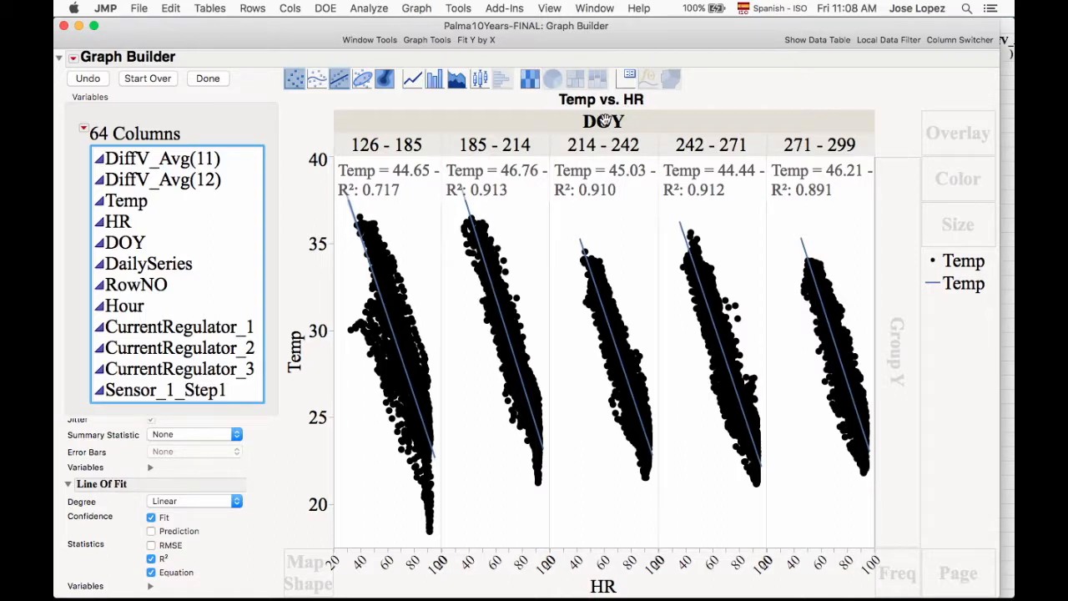
drag(604, 121, 728, 95)
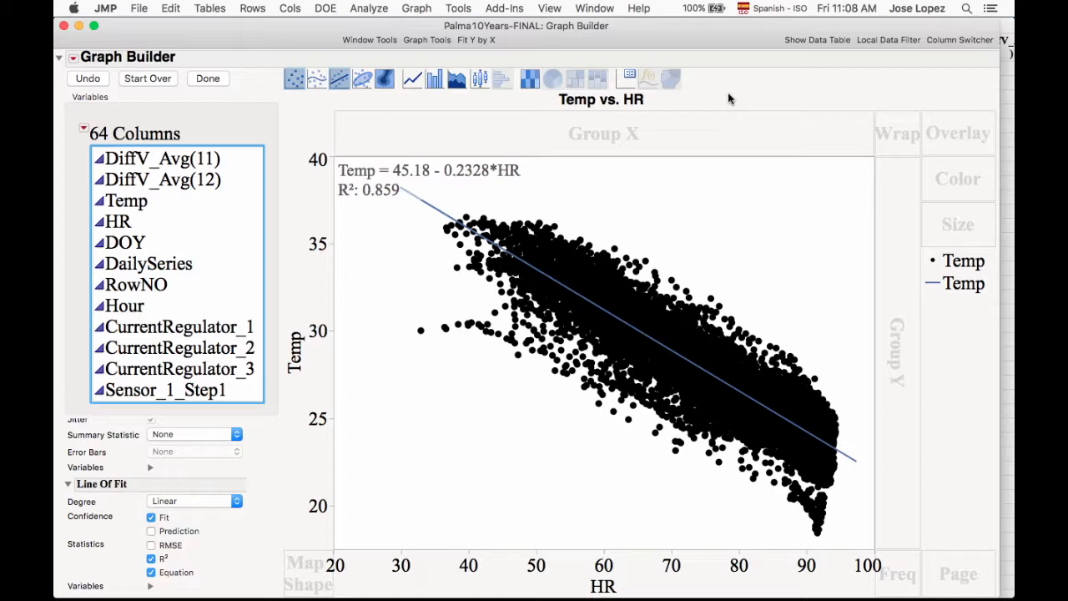
click(131, 243)
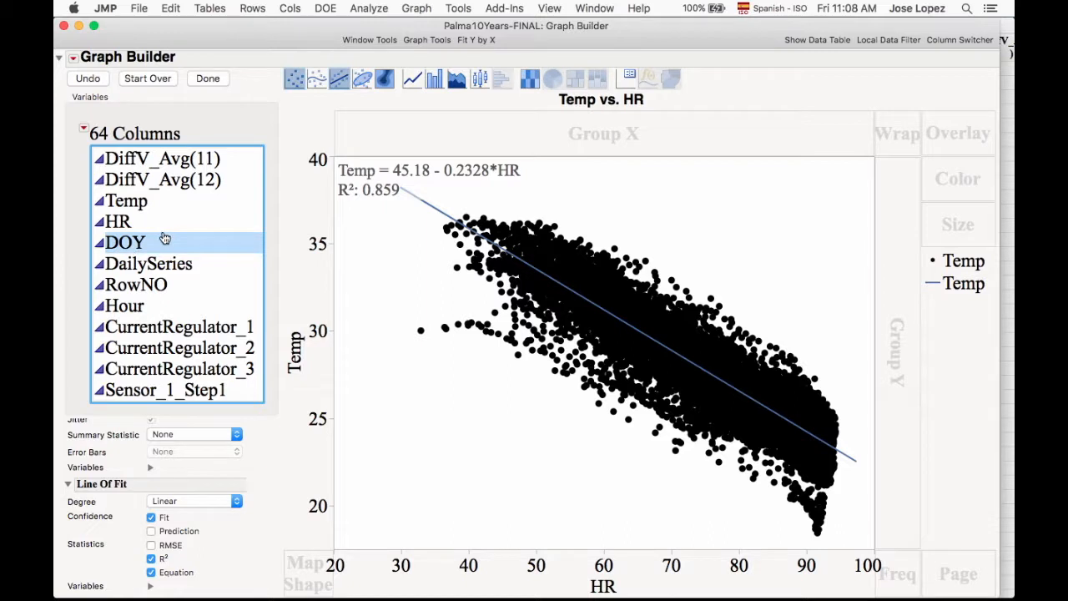
drag(136, 241, 959, 136)
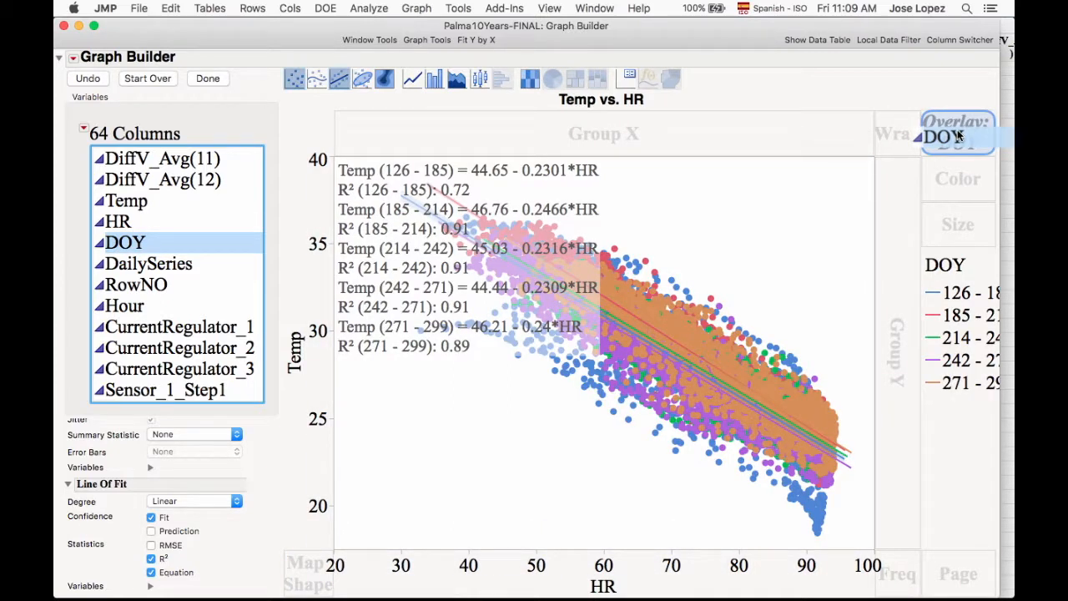
drag(959, 136, 957, 131)
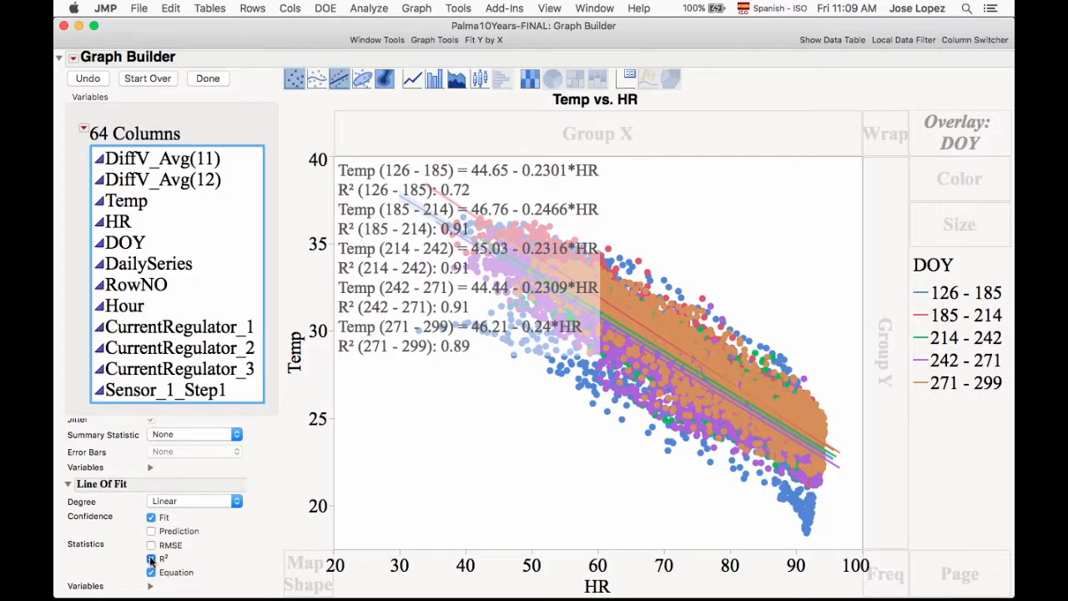
Hide the R² and equation, and tighten the HR axis to about 31 to 96 and the Temp axis maximum to about 38
click(151, 558)
click(151, 573)
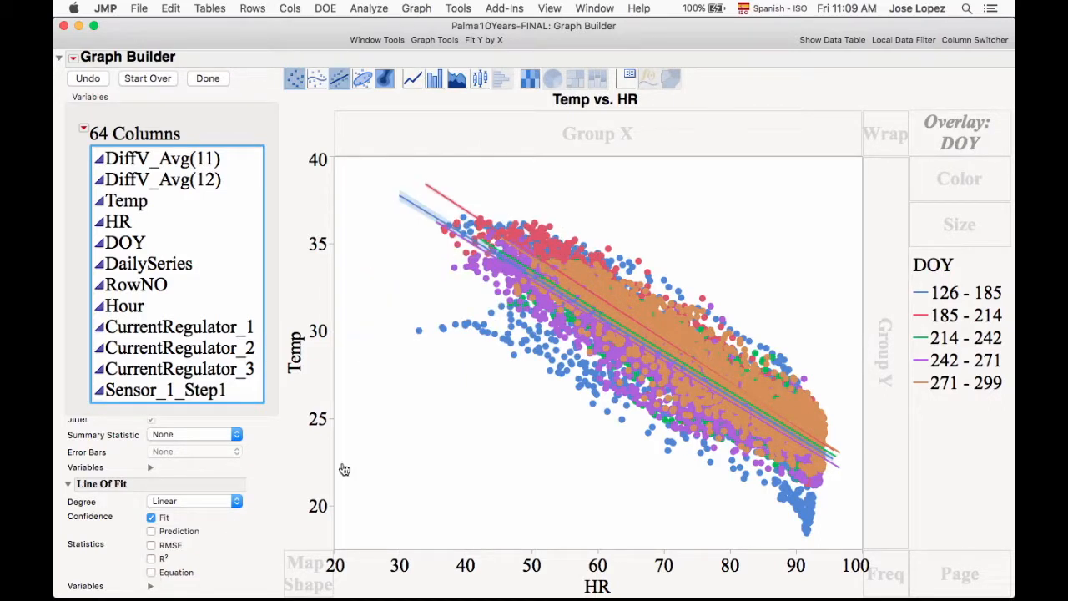
drag(392, 568, 318, 584)
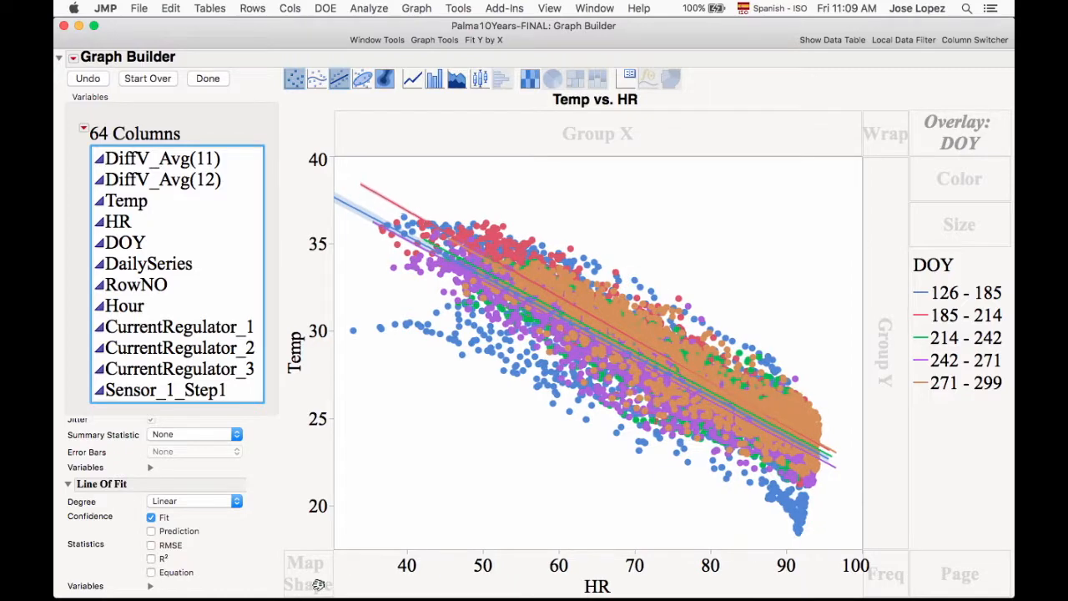
drag(312, 187, 313, 153)
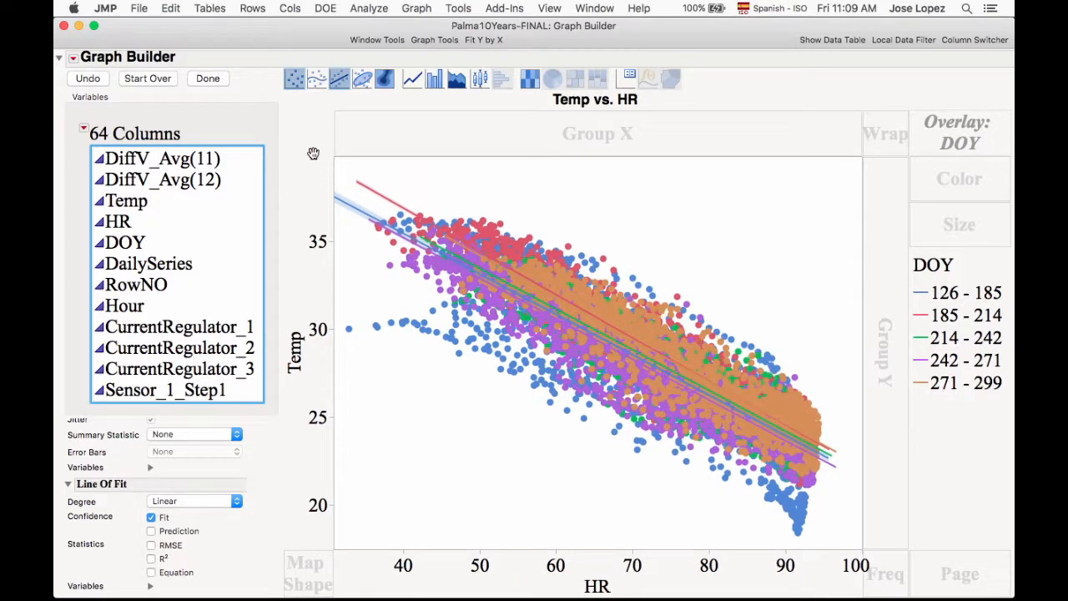
drag(843, 561, 869, 565)
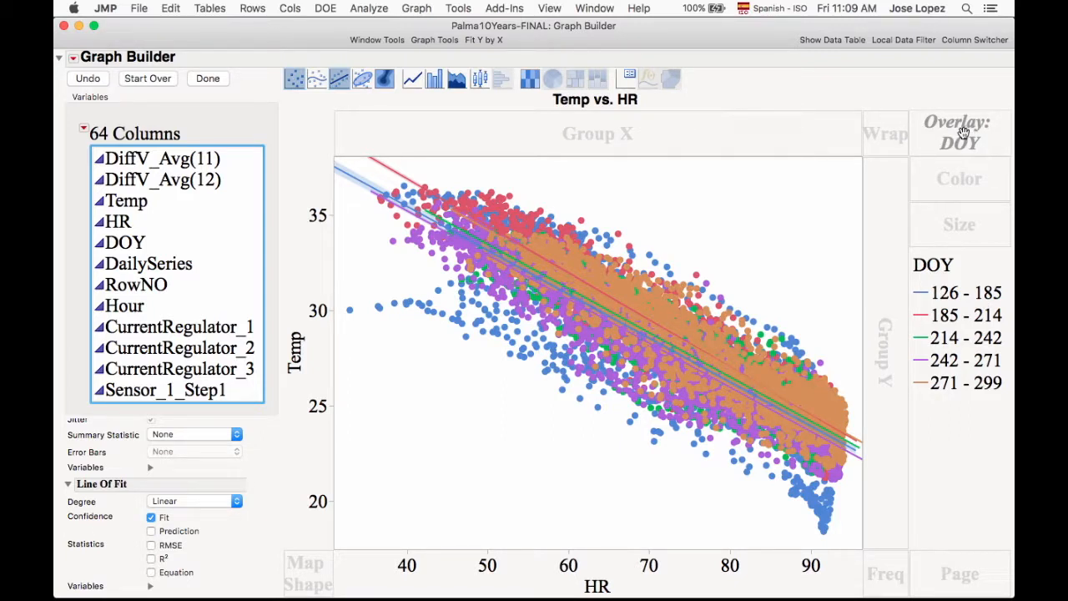
Move DOY from Overlay to Page and look through the separate plots for each DOY range
drag(964, 133, 956, 582)
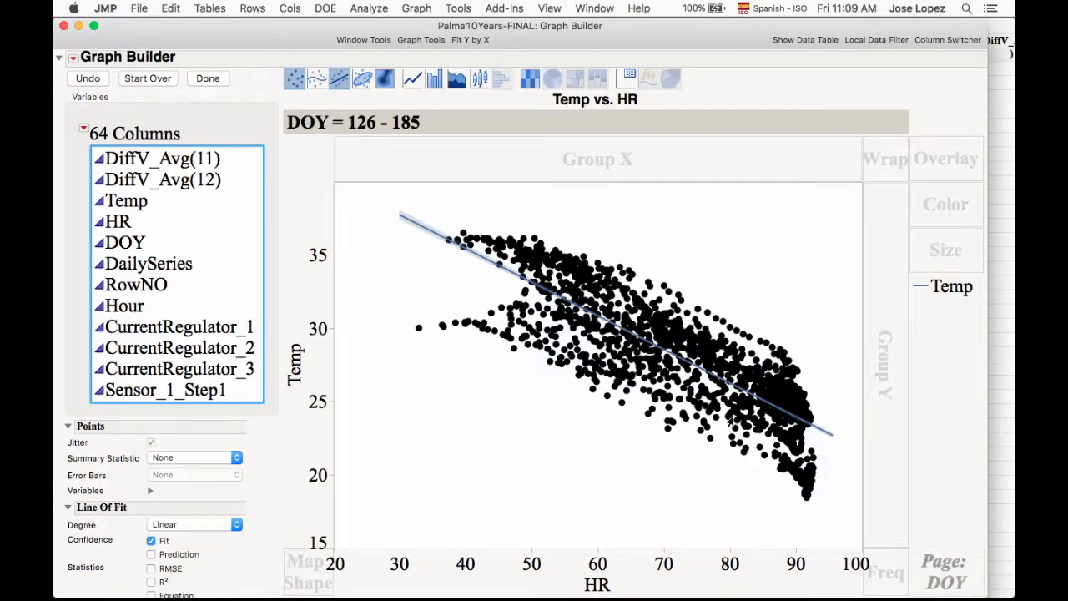
mouse_move(731, 420)
scroll(518, 268, down, 3)
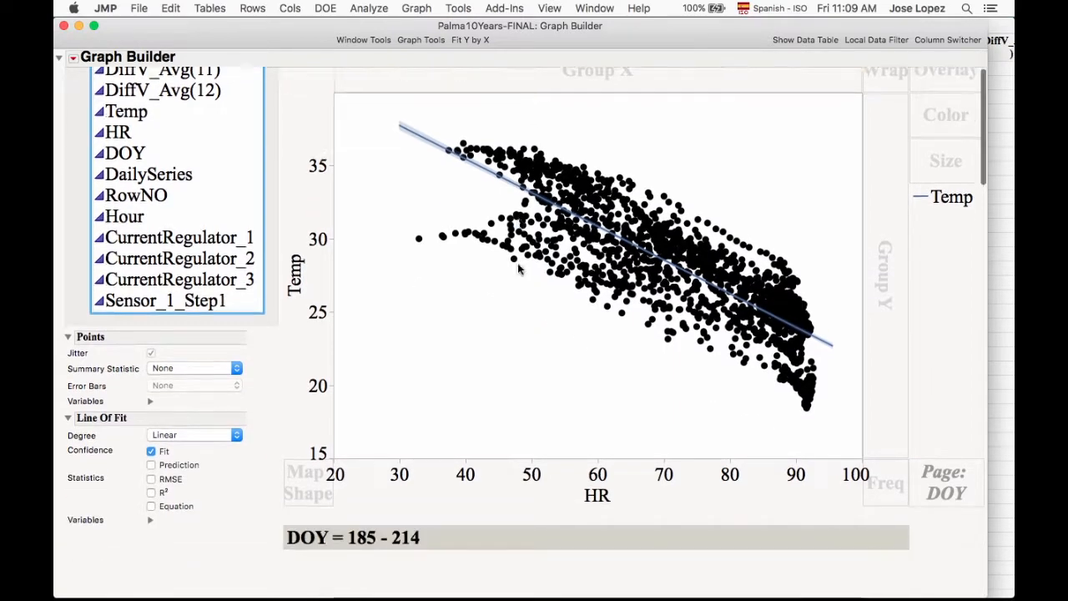
Compare the Temp vs. HR plots across the remaining DOY pages and remove DOY from the Page role
scroll(519, 269, down, 10)
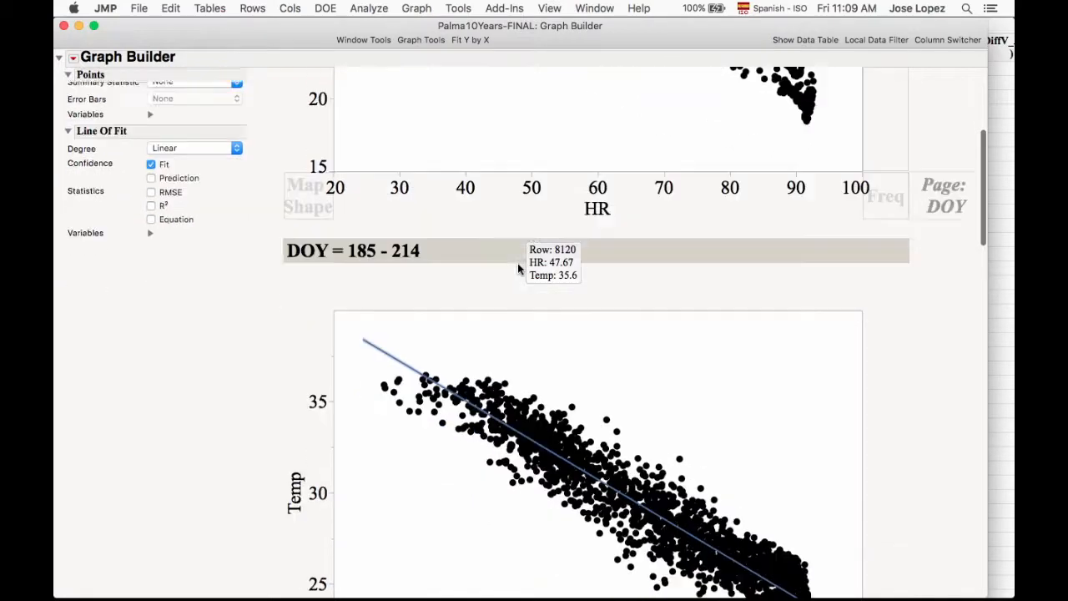
scroll(518, 269, down, 4)
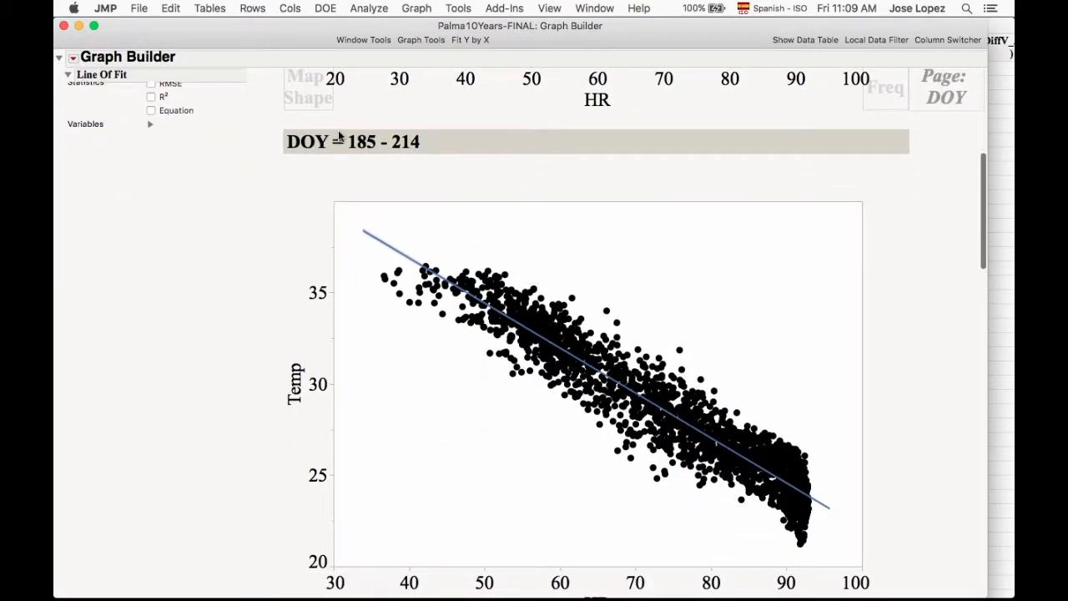
scroll(535, 225, down, 8)
scroll(535, 225, down, 12)
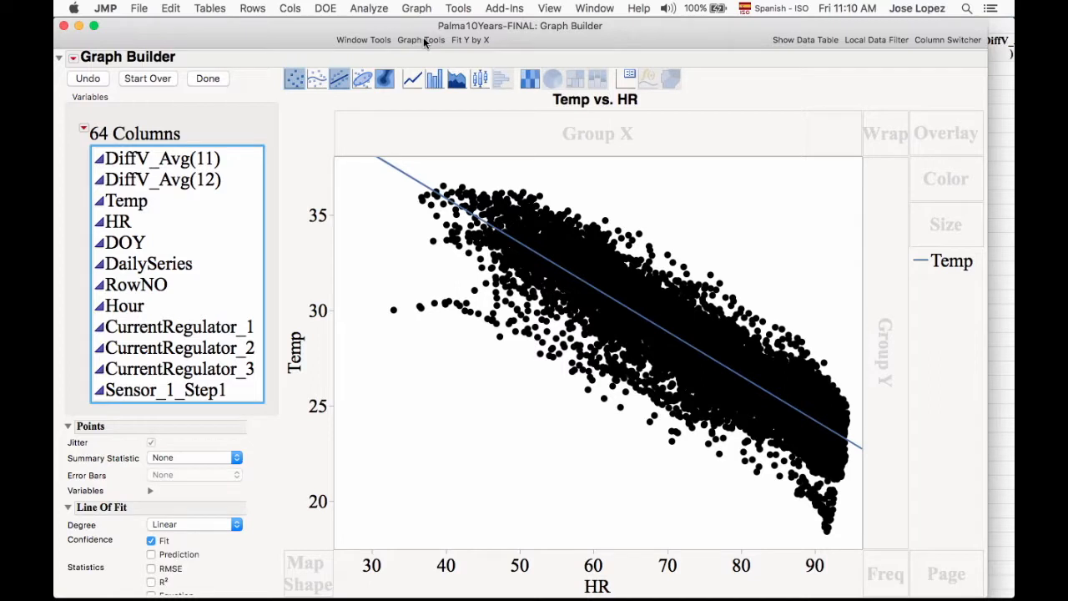
click(356, 40)
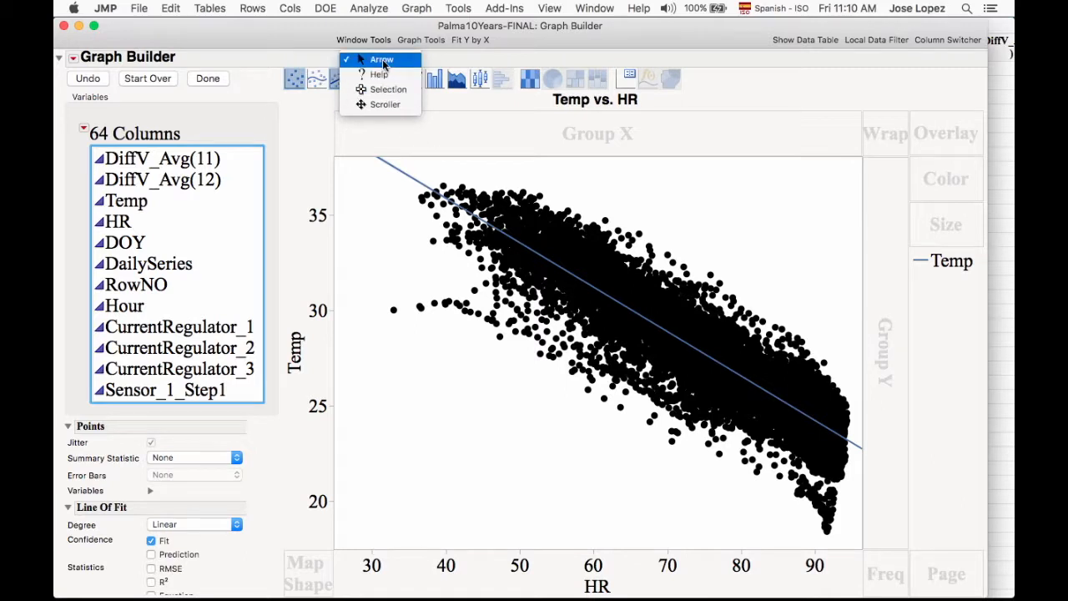
click(381, 259)
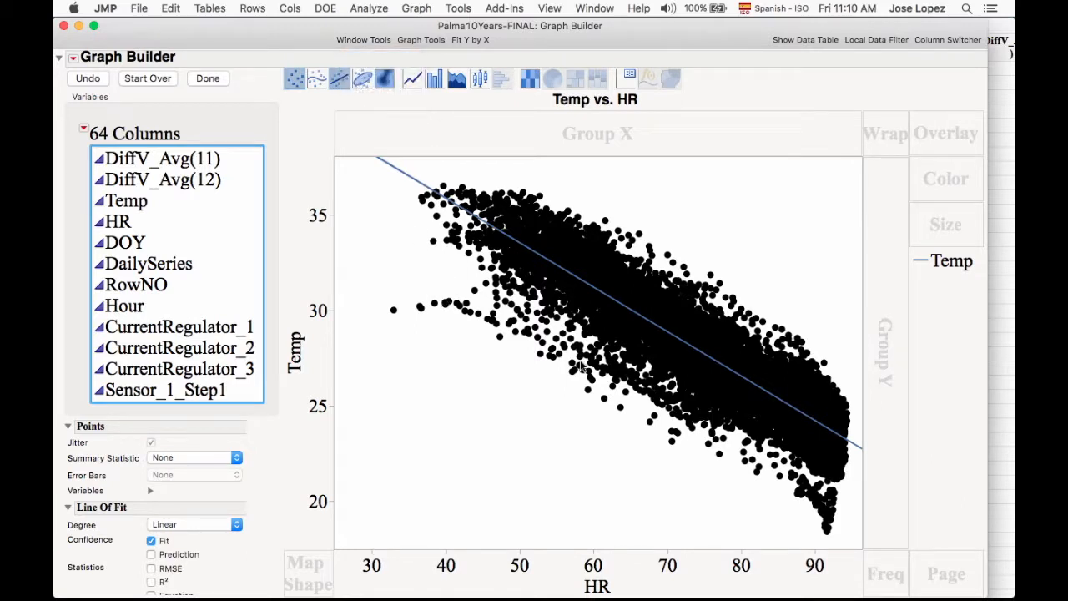
click(361, 40)
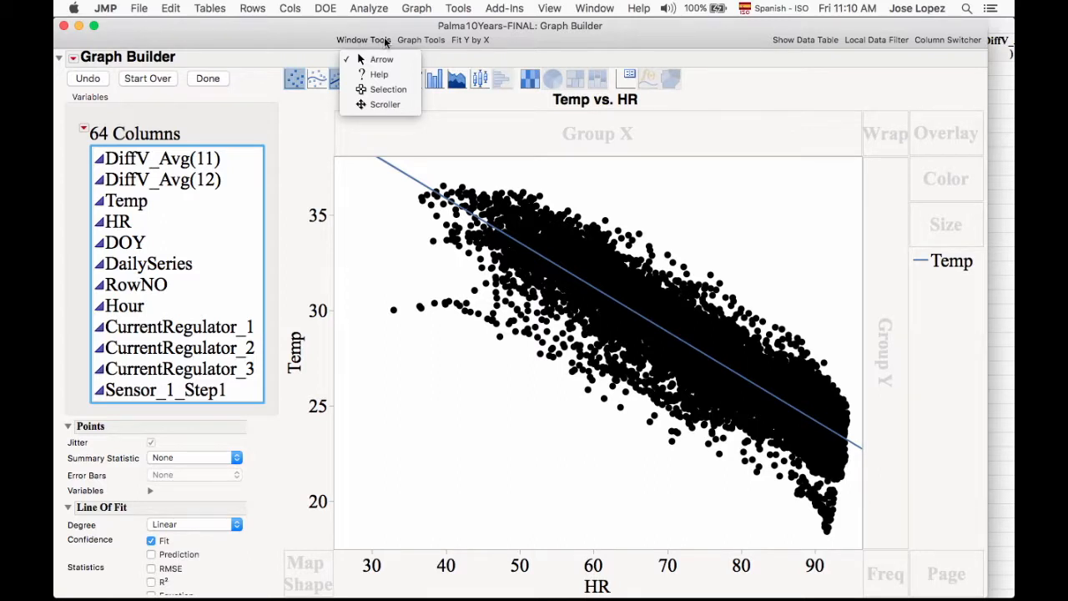
click(273, 44)
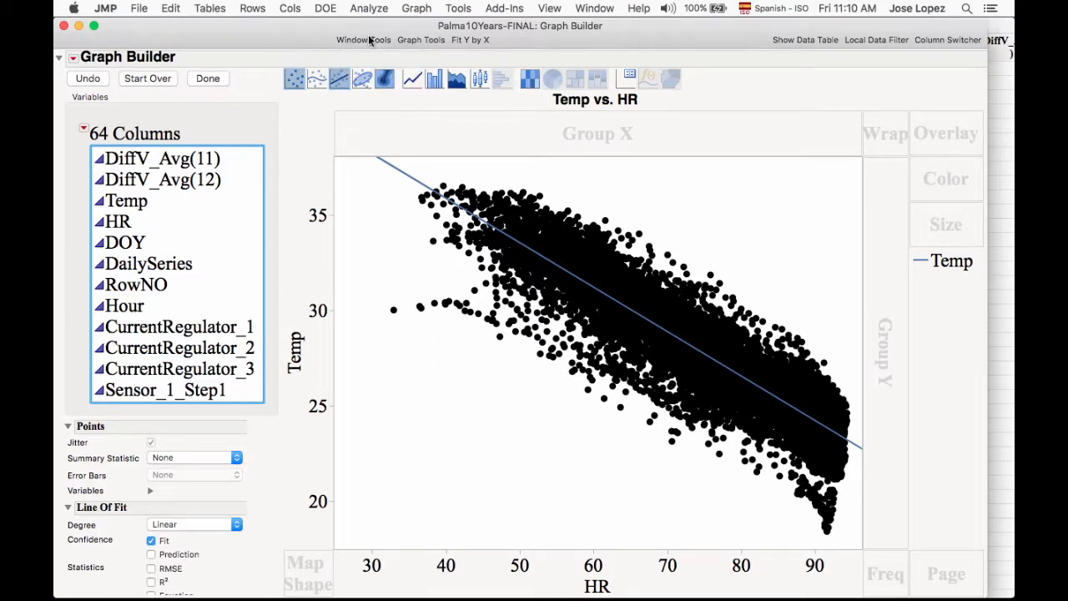
Use the Brush tool to select several patches of points along the Temp vs. HR scatter
click(421, 40)
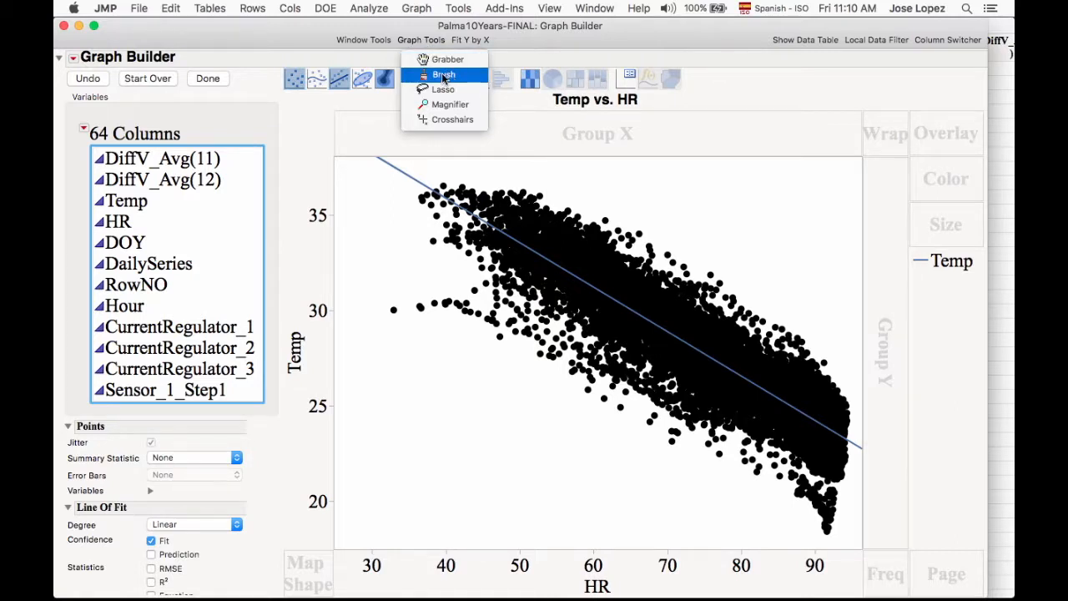
click(444, 76)
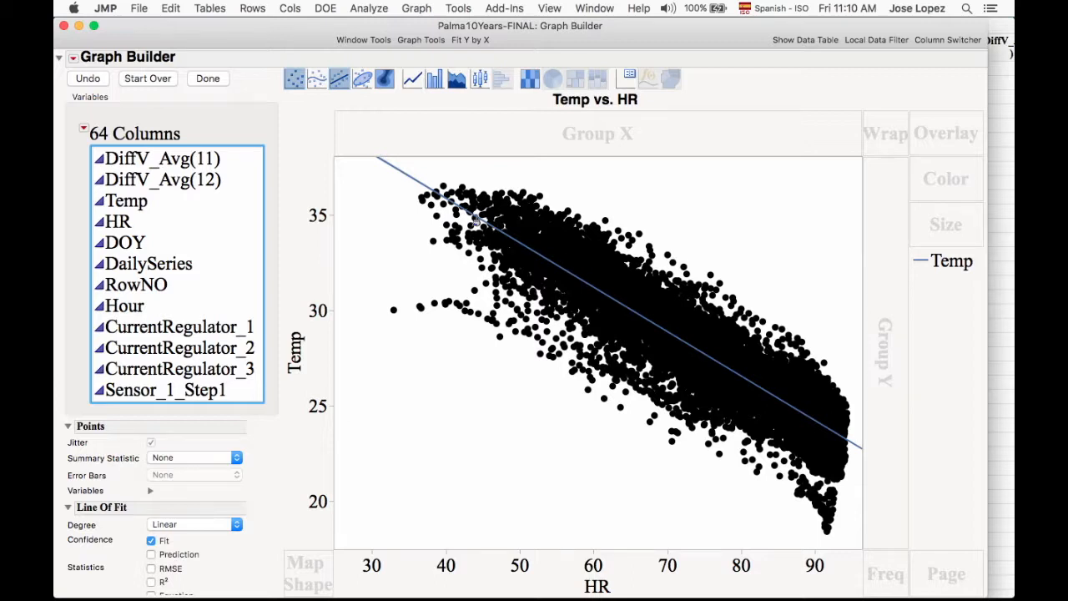
mouse_move(421, 209)
mouse_down()
mouse_move(457, 181)
mouse_move(445, 221)
mouse_move(453, 179)
mouse_move(662, 298)
mouse_move(680, 270)
mouse_move(608, 358)
mouse_move(631, 299)
mouse_move(664, 265)
mouse_up()
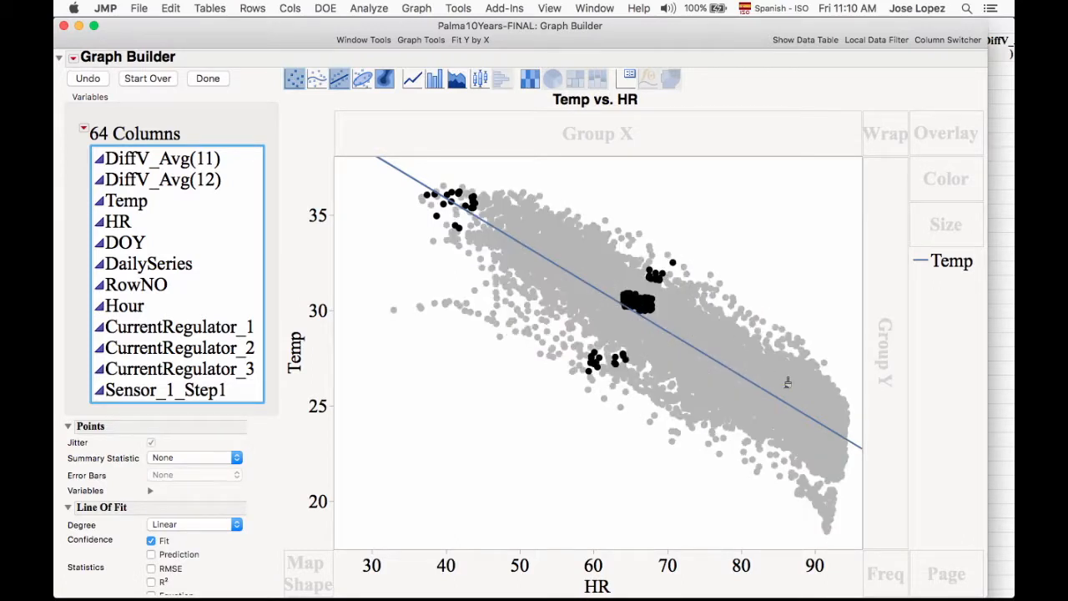
mouse_move(801, 388)
mouse_down()
mouse_move(791, 397)
mouse_move(774, 368)
mouse_move(751, 391)
mouse_move(768, 398)
mouse_move(756, 343)
mouse_up()
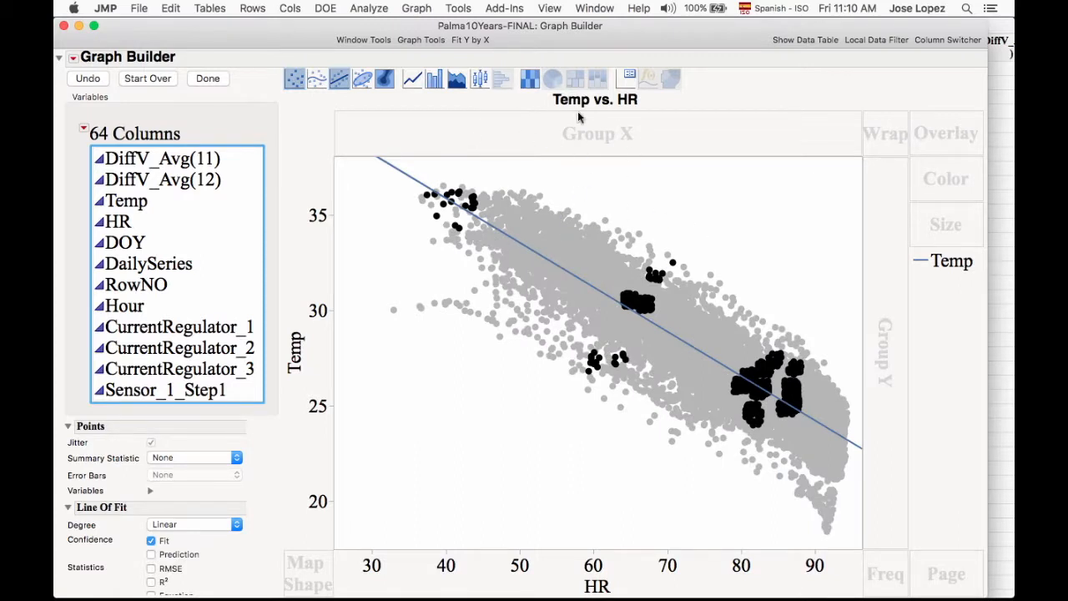
Use the Lasso tool to select the main band of Temp vs. HR points, then clear the selection
click(412, 38)
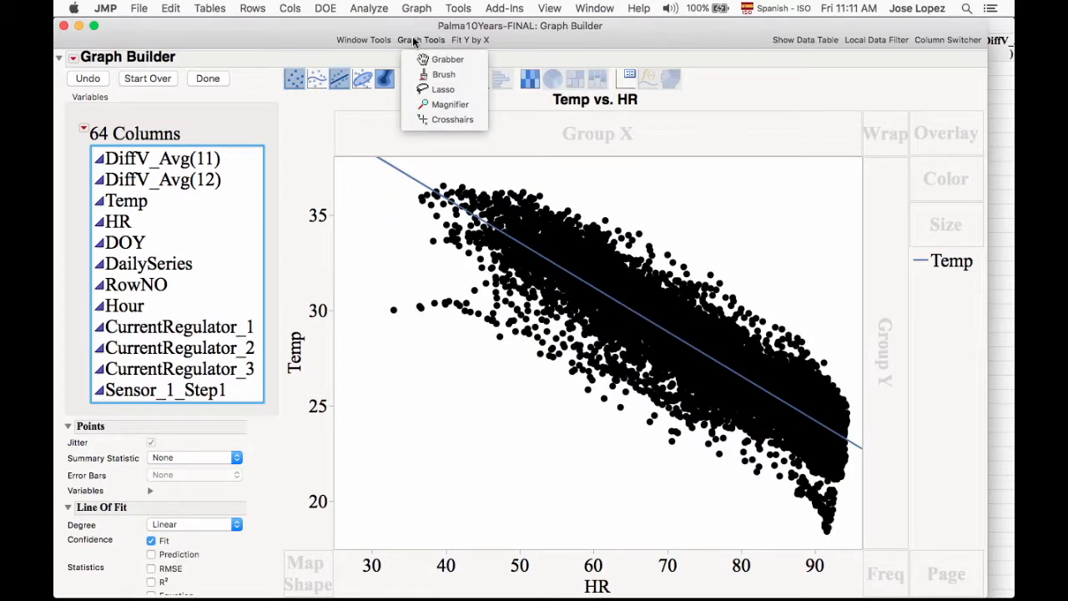
click(443, 87)
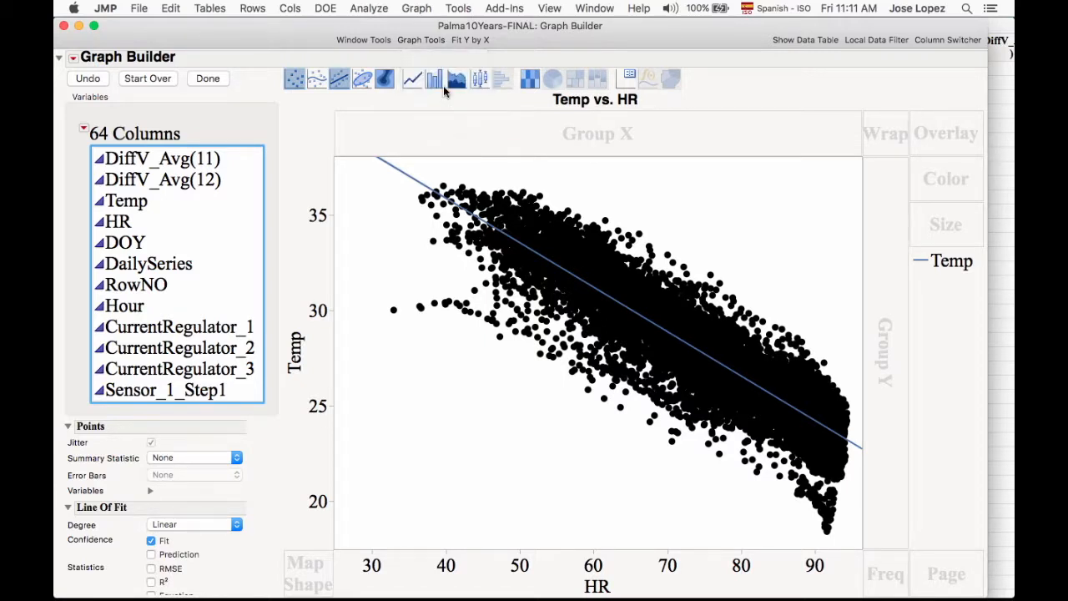
mouse_move(501, 175)
mouse_down()
mouse_move(434, 179)
mouse_move(416, 197)
mouse_move(422, 242)
mouse_move(654, 443)
mouse_move(726, 470)
mouse_move(808, 475)
mouse_up()
mouse_move(837, 491)
mouse_down()
mouse_move(860, 442)
mouse_move(833, 352)
mouse_move(769, 284)
mouse_move(689, 262)
mouse_move(524, 252)
mouse_move(480, 220)
mouse_move(498, 182)
mouse_up()
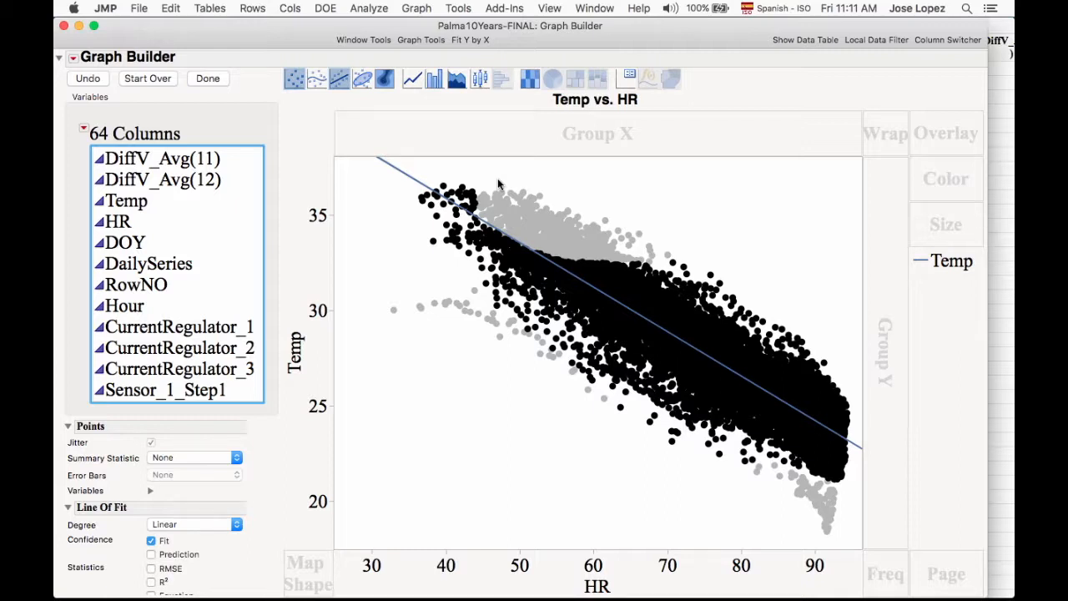
click(421, 39)
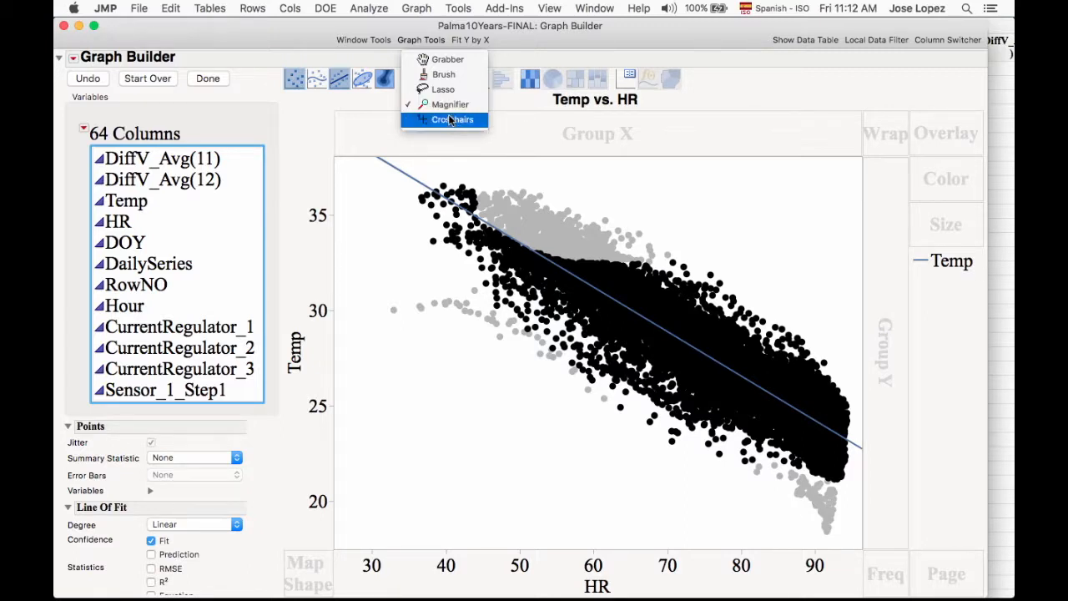
click(441, 89)
click(470, 392)
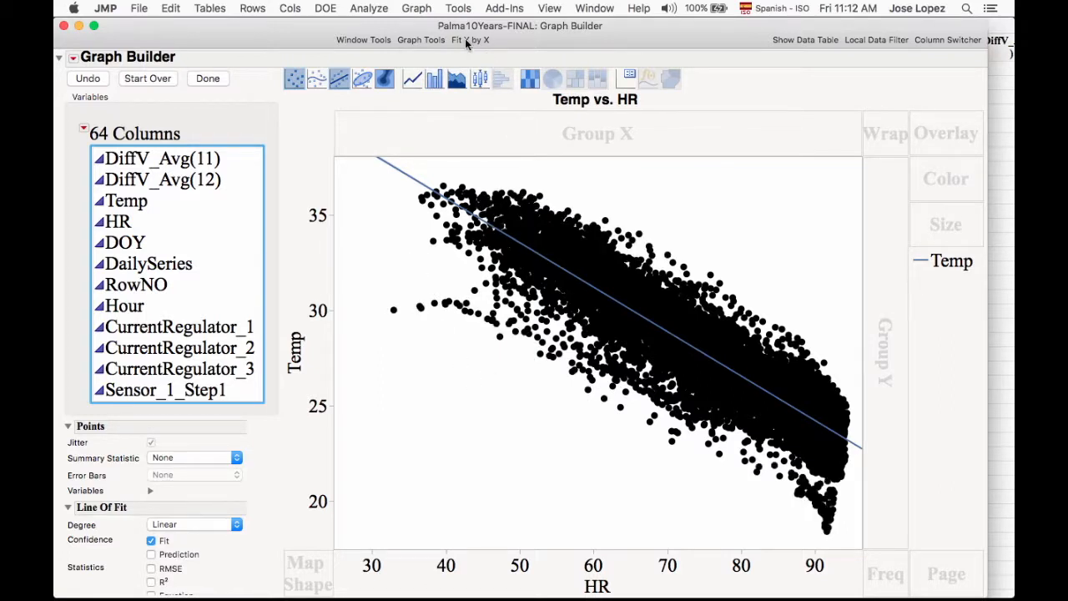
Open a Fit Y by X analysis for the data table
click(467, 40)
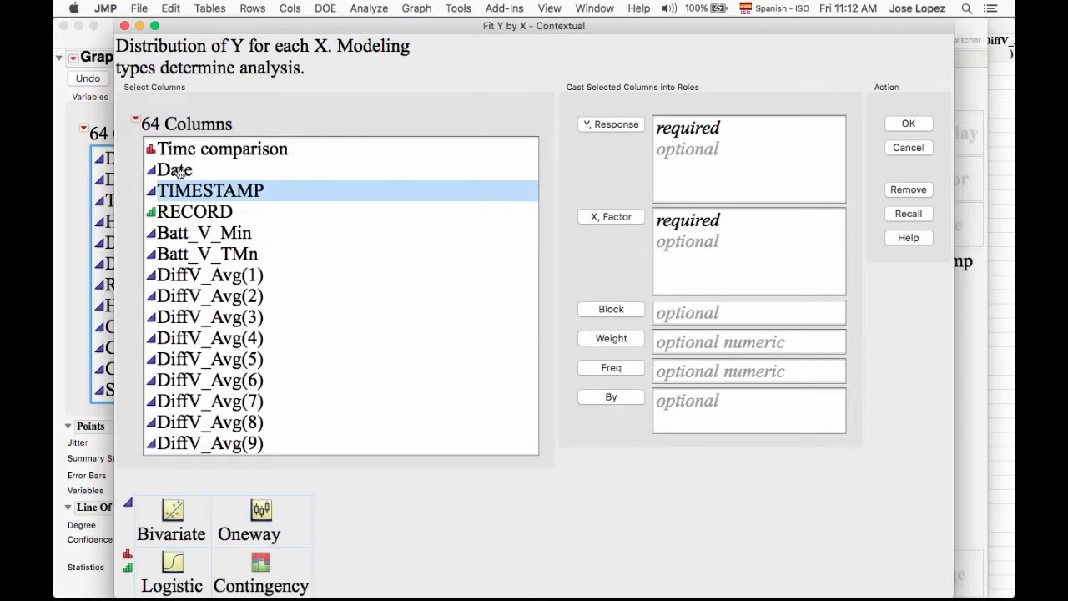